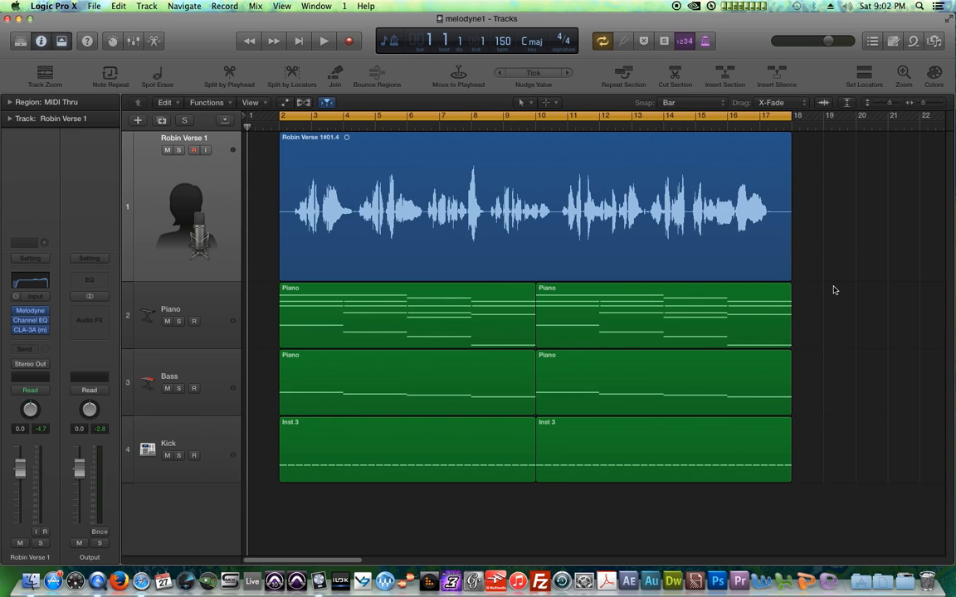
# Step: Play the arrangement from the start to hear the vocal together with the piano, bass and kick
pyautogui.click(286, 214)
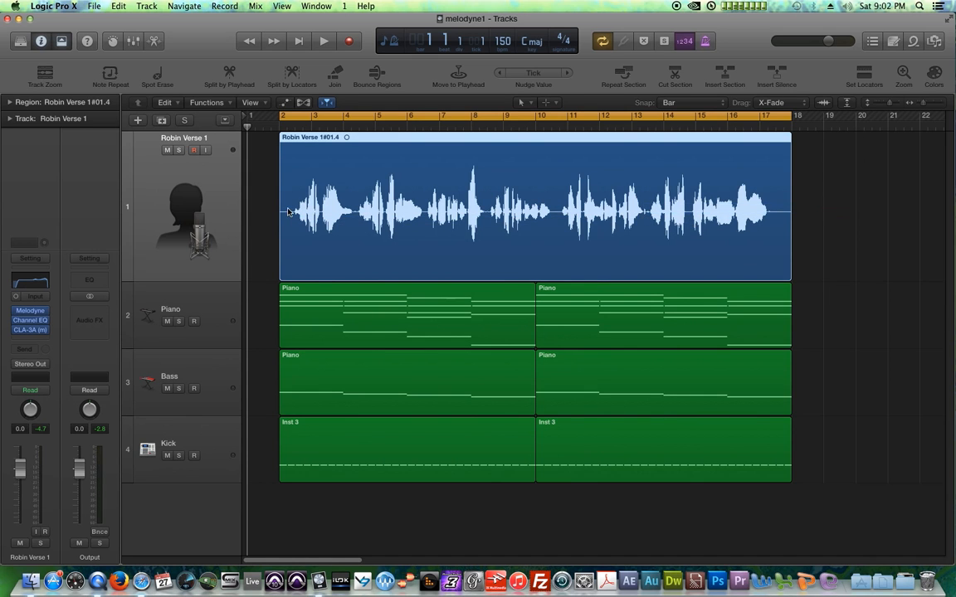
pyautogui.click(844, 212)
pyautogui.moveTo(868, 313); pyautogui.dragTo(440, 397)
pyautogui.click(396, 512)
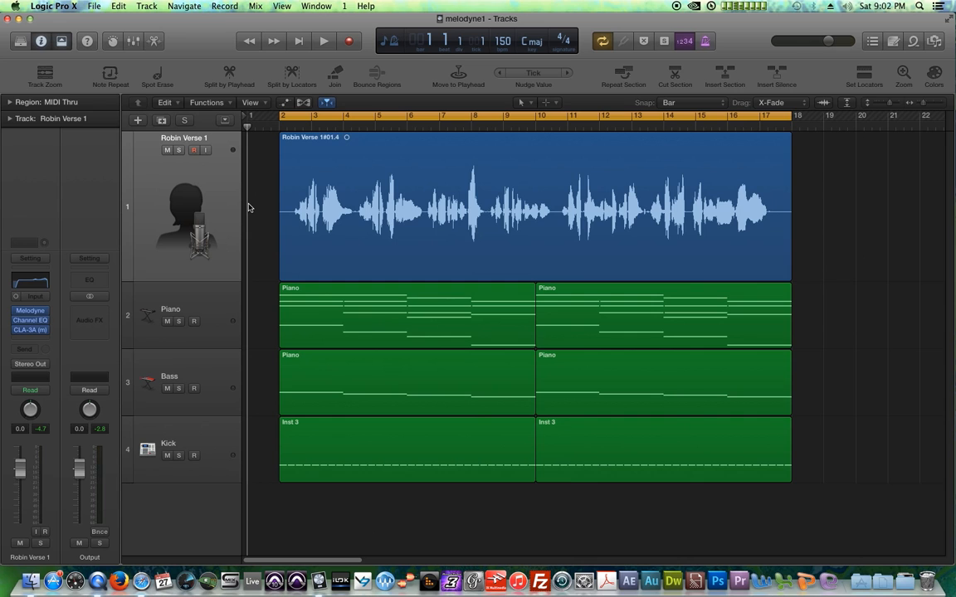
pyautogui.press('space')
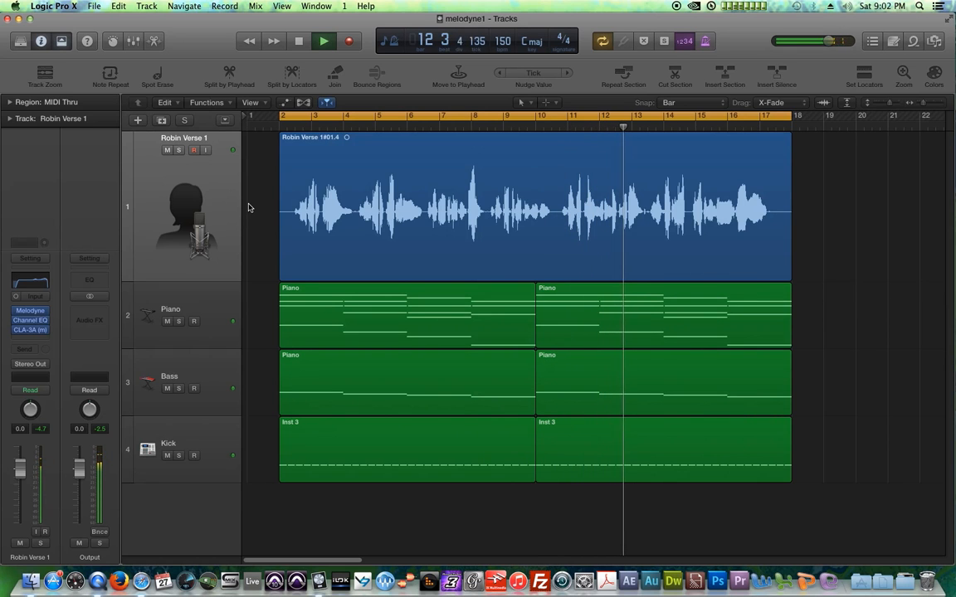
# Step: Lower the Piano, Bass and Kick channel faders together by about 5 dB in the mixer, and stop playback
pyautogui.press('super+2')
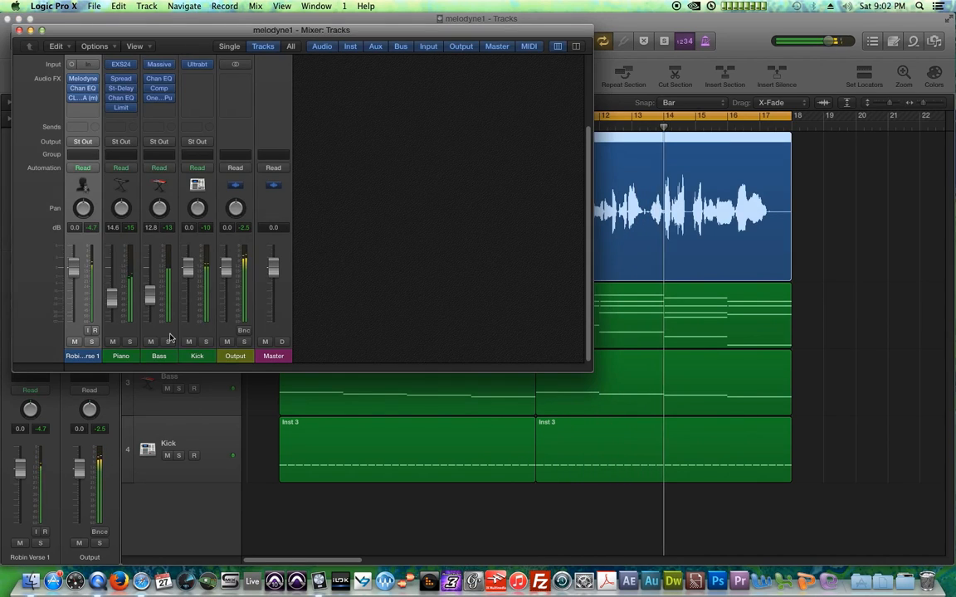
pyautogui.click(127, 362)
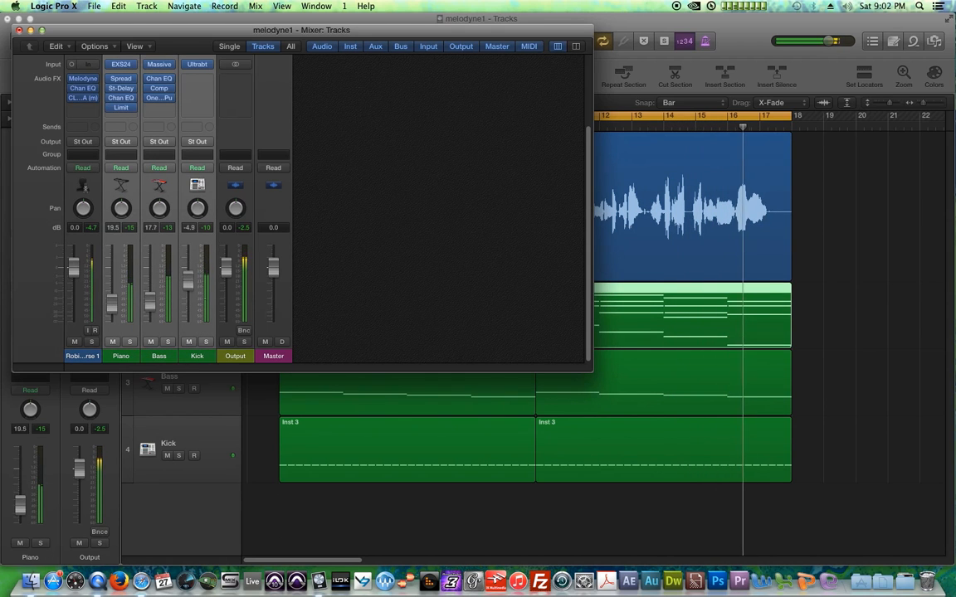
pyautogui.press('super+2')
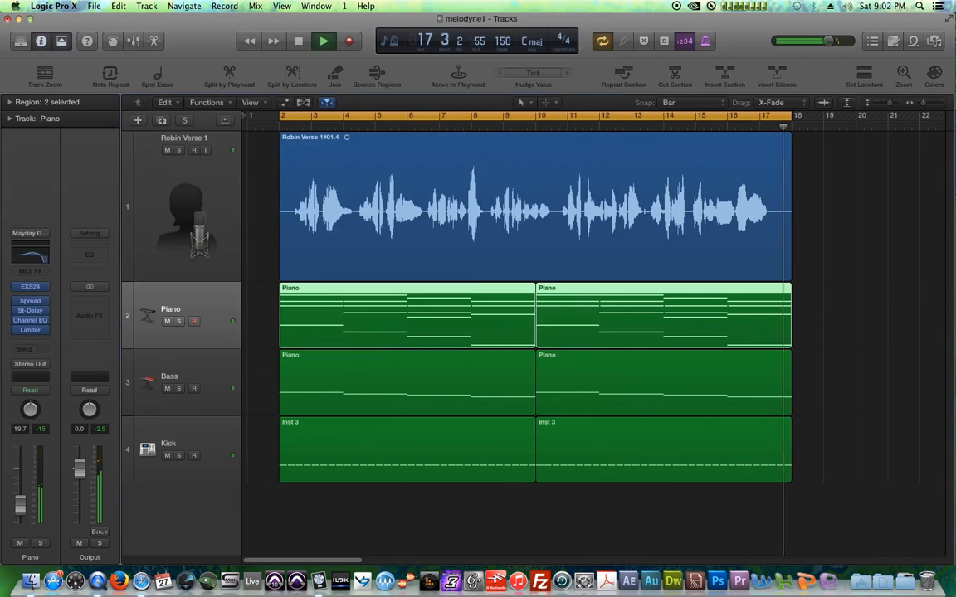
pyautogui.click(844, 208)
pyautogui.press('space')
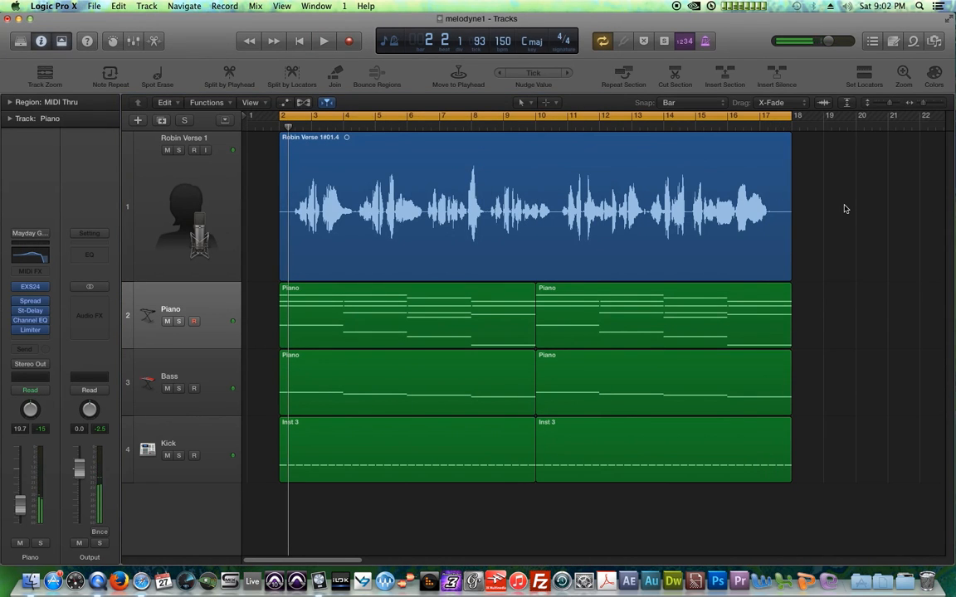
# Step: Remove the existing Melodyne insert from the vocal track, keeping Channel EQ and CLA-3A
pyautogui.moveTo(892, 332); pyautogui.dragTo(498, 448)
pyautogui.moveTo(848, 197); pyautogui.dragTo(688, 214)
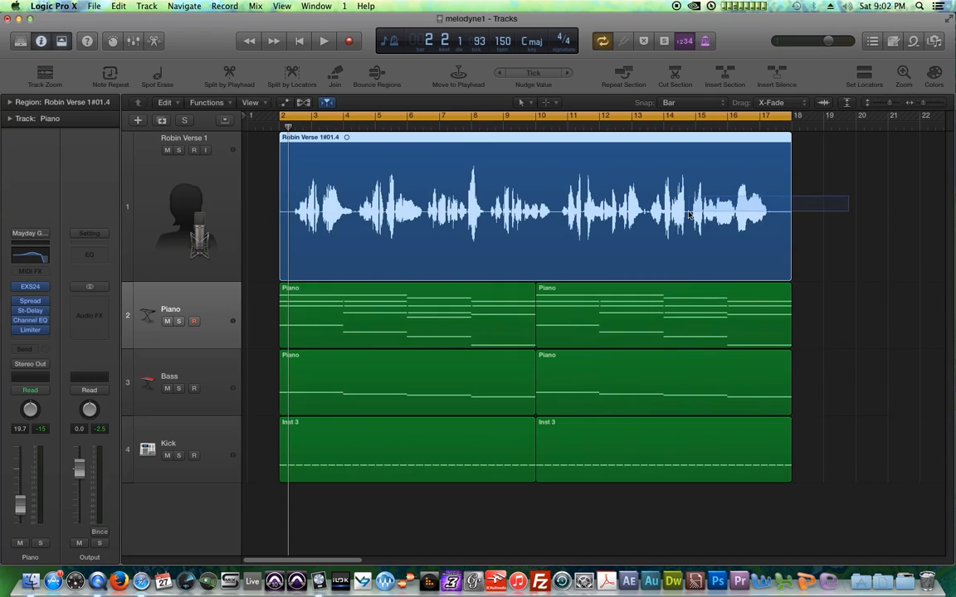
pyautogui.click(889, 216)
pyautogui.click(218, 208)
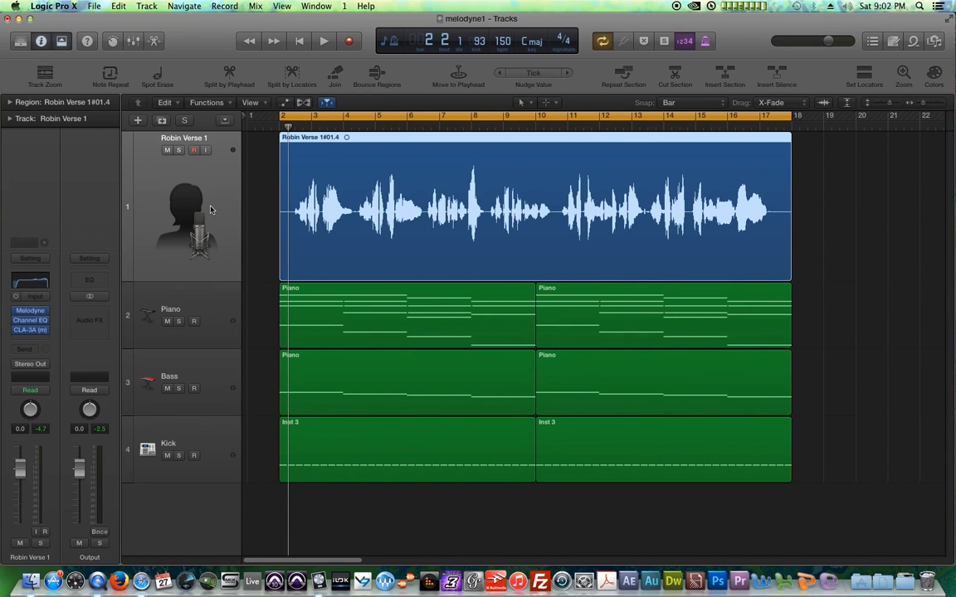
pyautogui.click(44, 311)
pyautogui.click(50, 327)
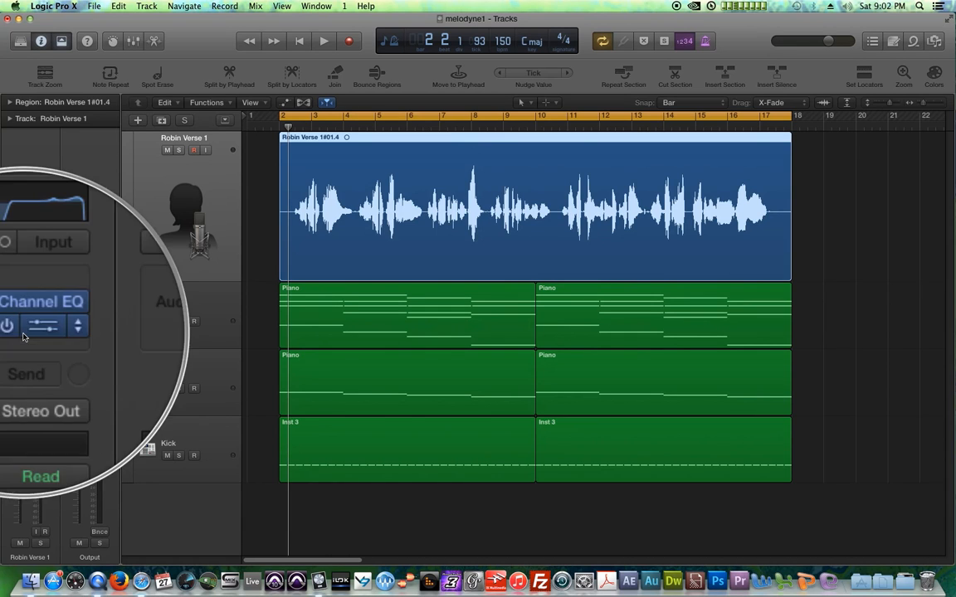
# Step: Examine the Channel EQ curve and its low-cut filter on the vocal track
pyautogui.click(45, 321)
pyautogui.click(35, 323)
pyautogui.click(31, 323)
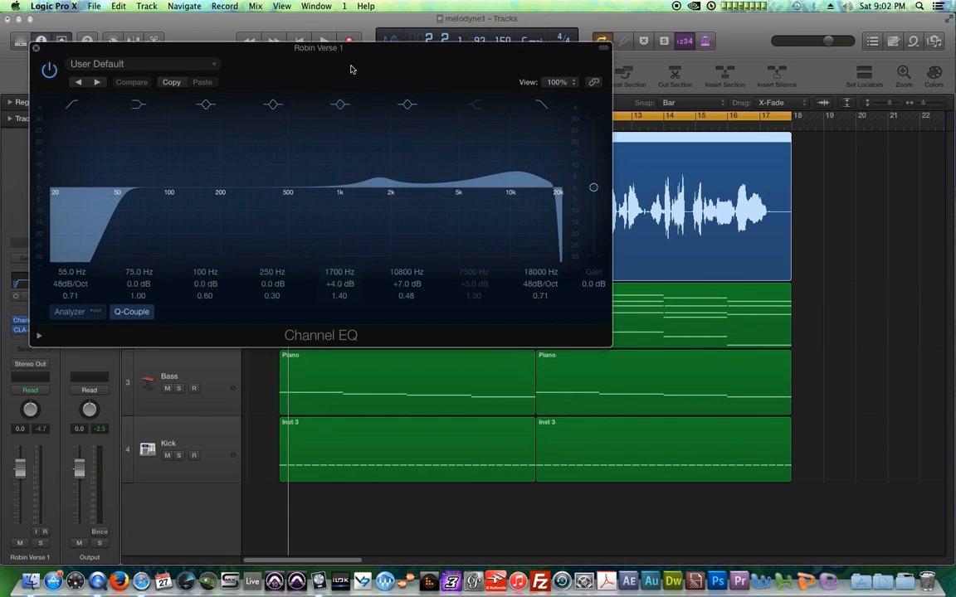
pyautogui.moveTo(352, 70); pyautogui.dragTo(376, 75)
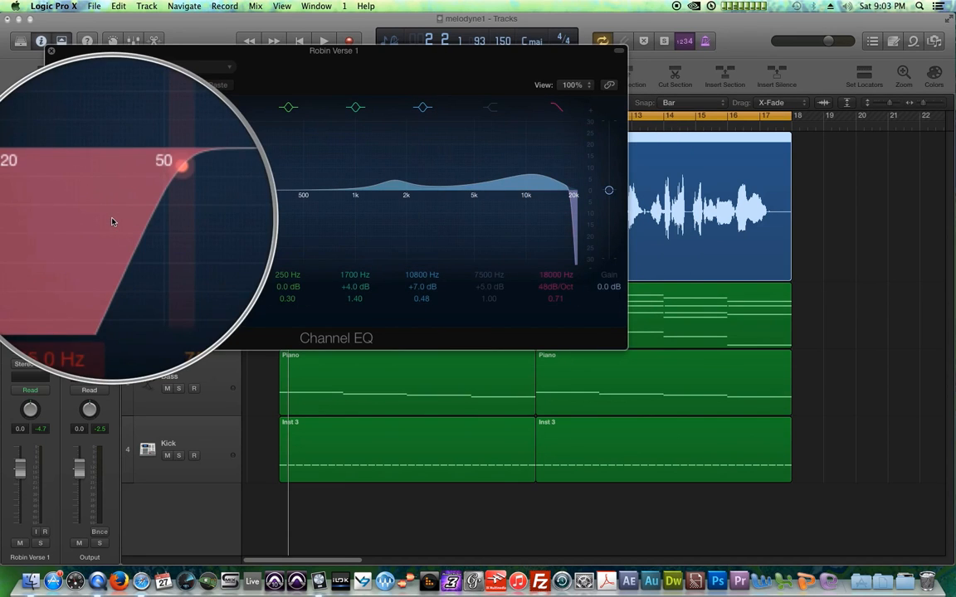
pyautogui.click(51, 50)
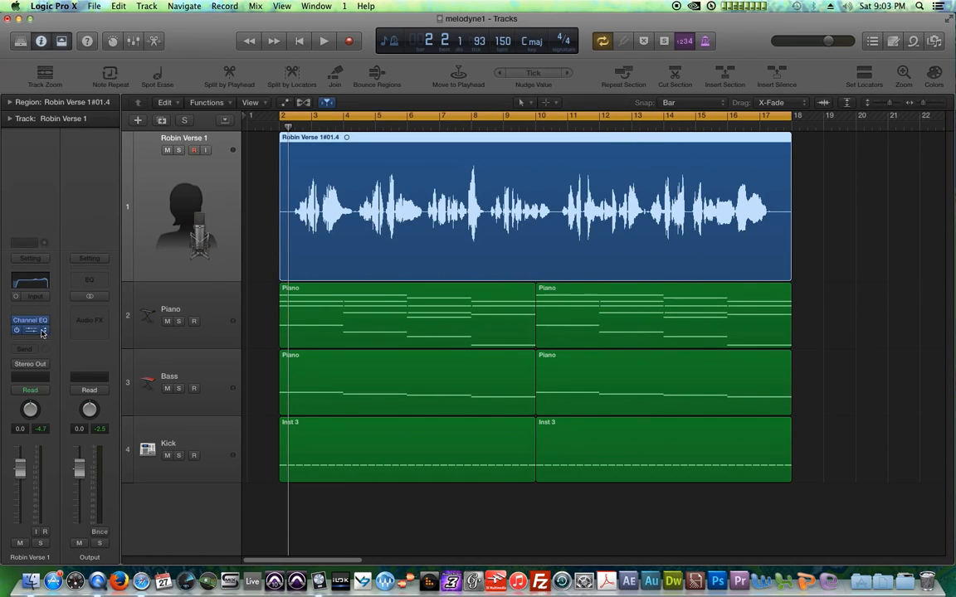
# Step: Examine the CLA-3A compressor settings on the vocal track
pyautogui.click(31, 330)
pyautogui.moveTo(232, 50); pyautogui.dragTo(313, 82)
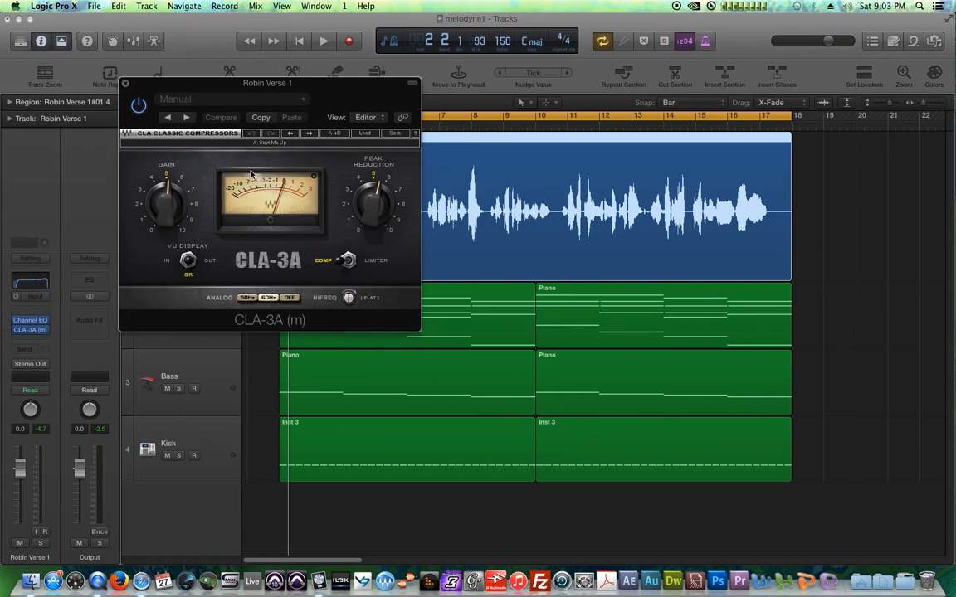
pyautogui.click(125, 85)
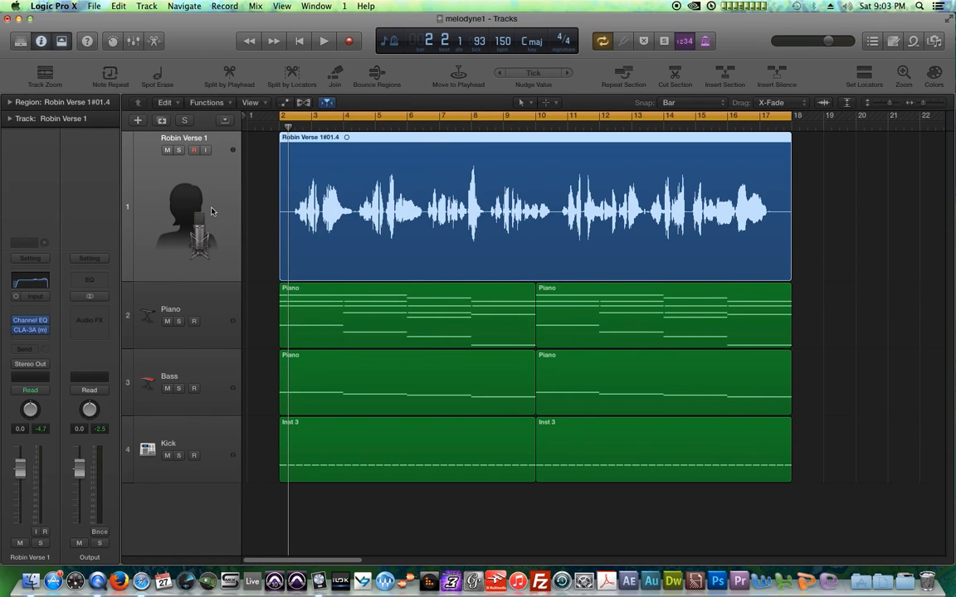
pyautogui.moveTo(241, 213)
pyautogui.mouseDown()
pyautogui.moveTo(279, 215)
pyautogui.moveTo(243, 216)
pyautogui.mouseUp()
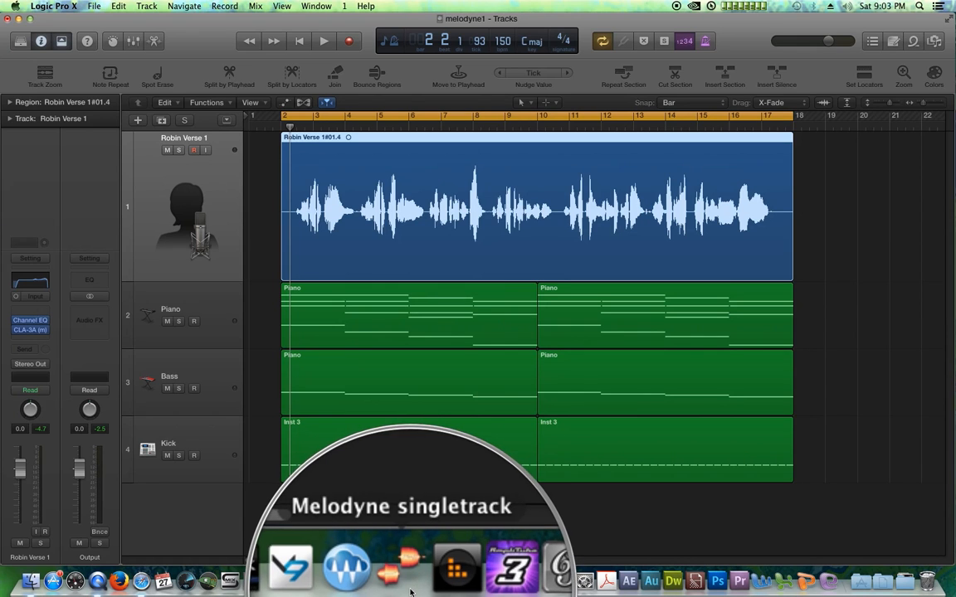
# Step: Insert the mono Celemony Melodyne Audio Unit on the vocal track, ahead of Channel EQ
pyautogui.click(828, 243)
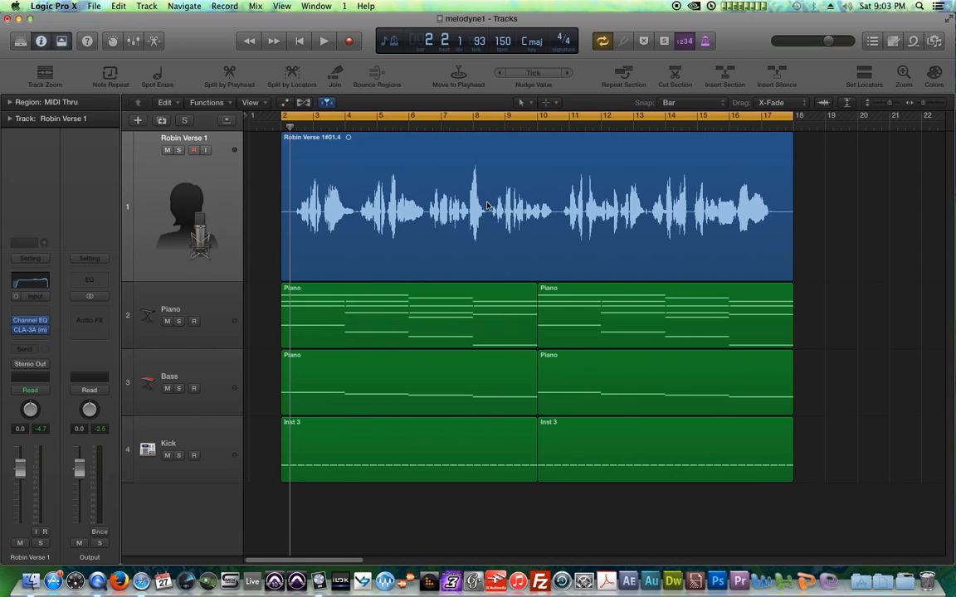
pyautogui.click(20, 312)
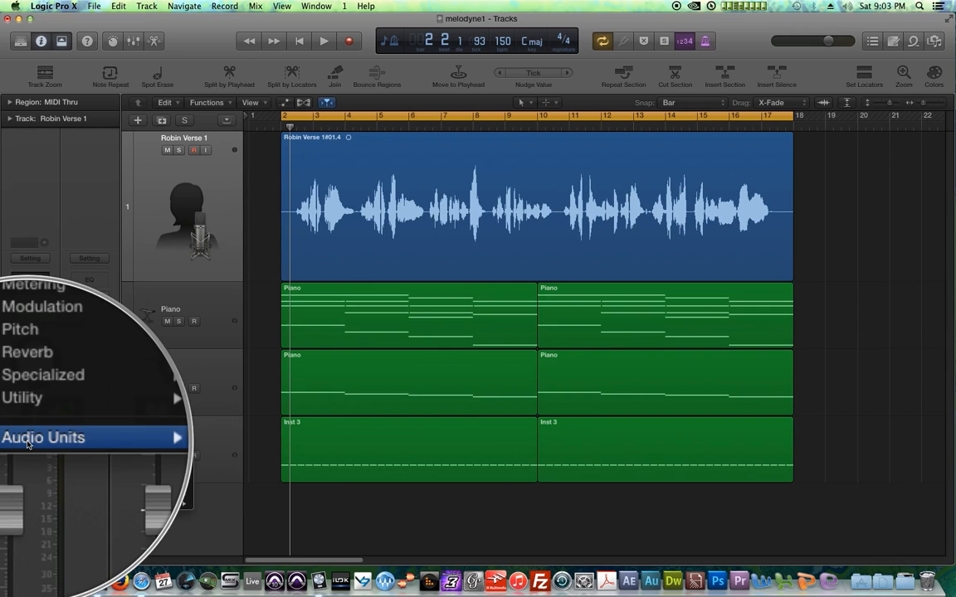
pyautogui.moveTo(147, 447)
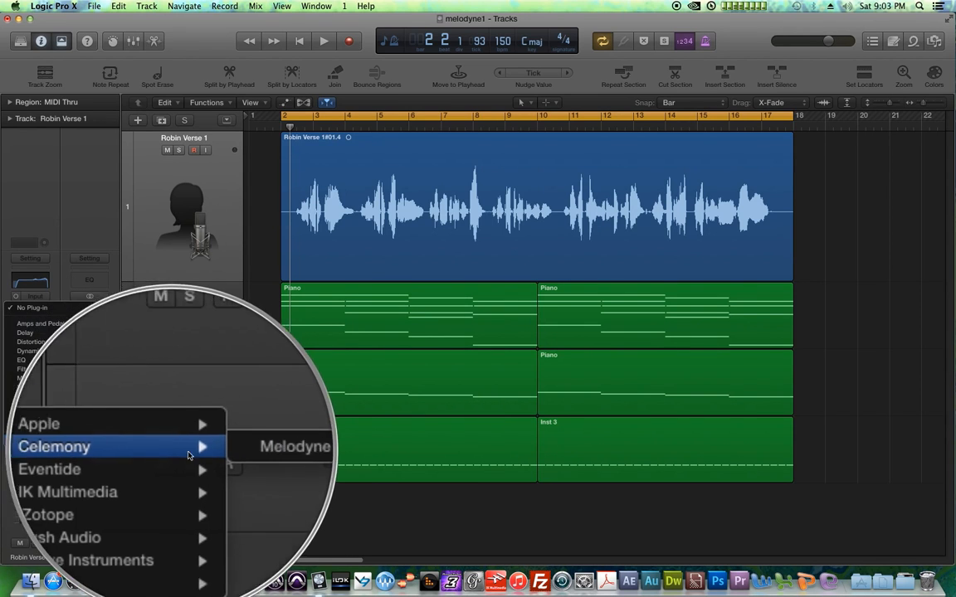
pyautogui.moveTo(232, 453)
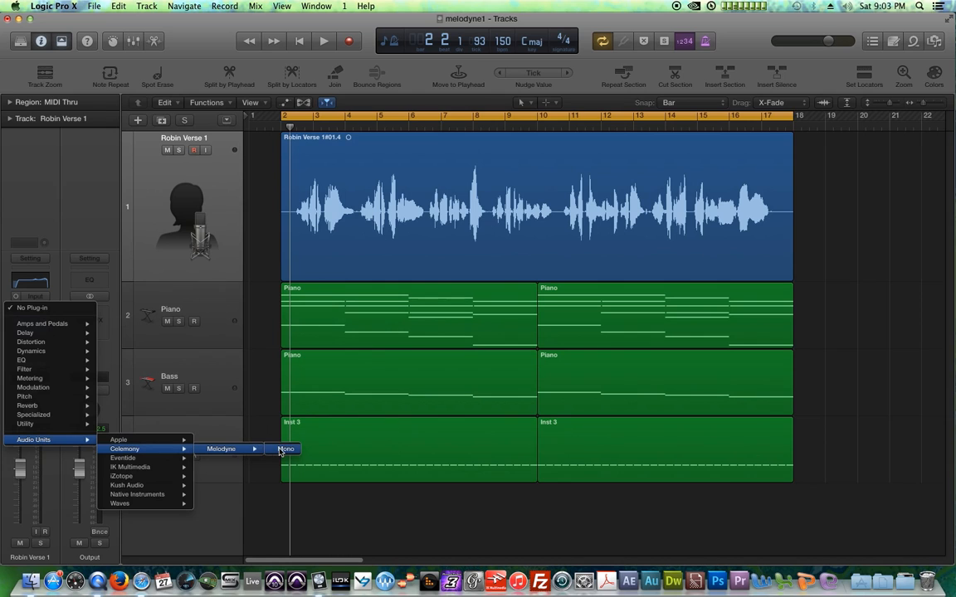
pyautogui.click(279, 452)
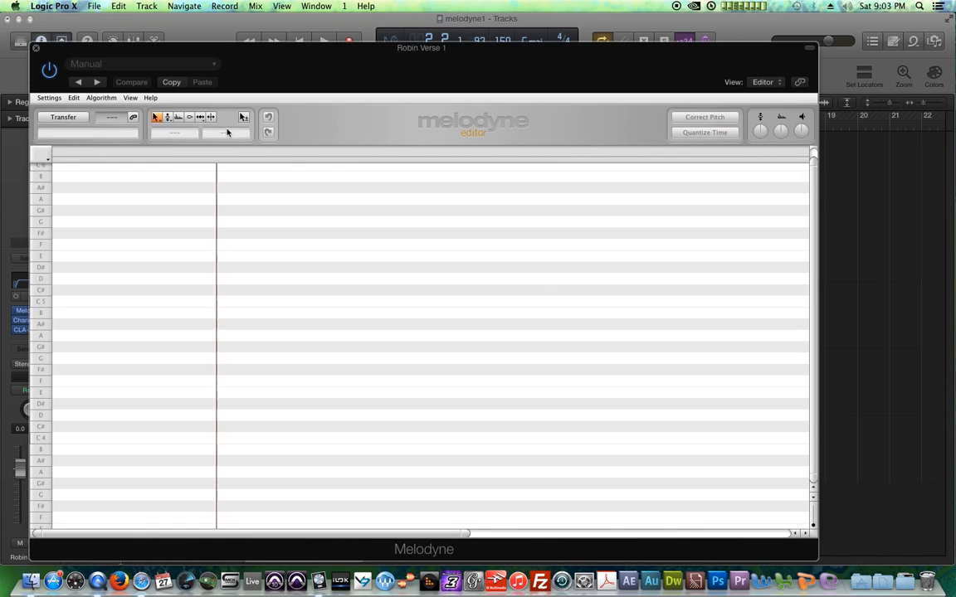
pyautogui.moveTo(157, 55); pyautogui.dragTo(193, 31)
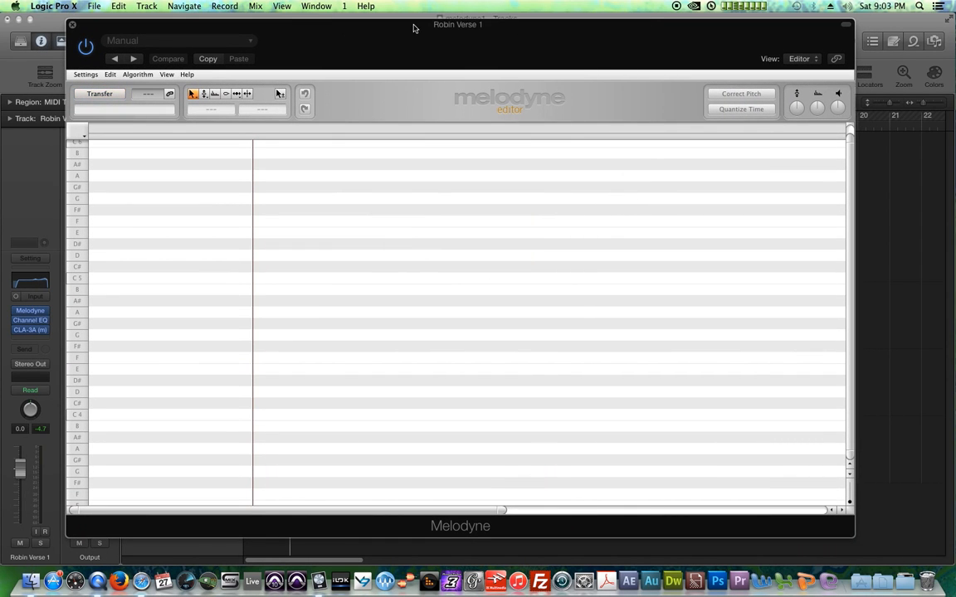
pyautogui.moveTo(414, 30); pyautogui.dragTo(408, 37)
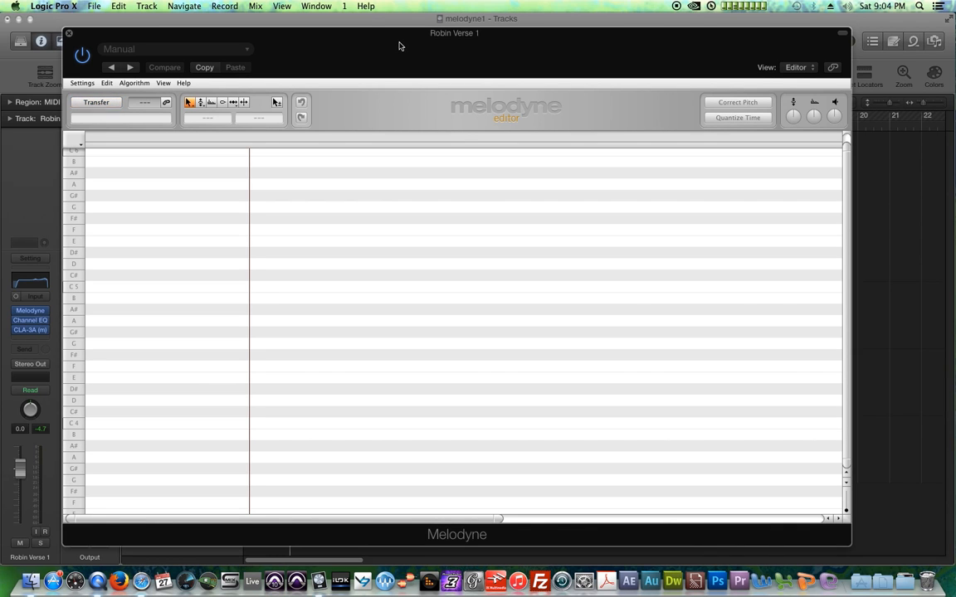
pyautogui.moveTo(399, 45); pyautogui.dragTo(390, 42)
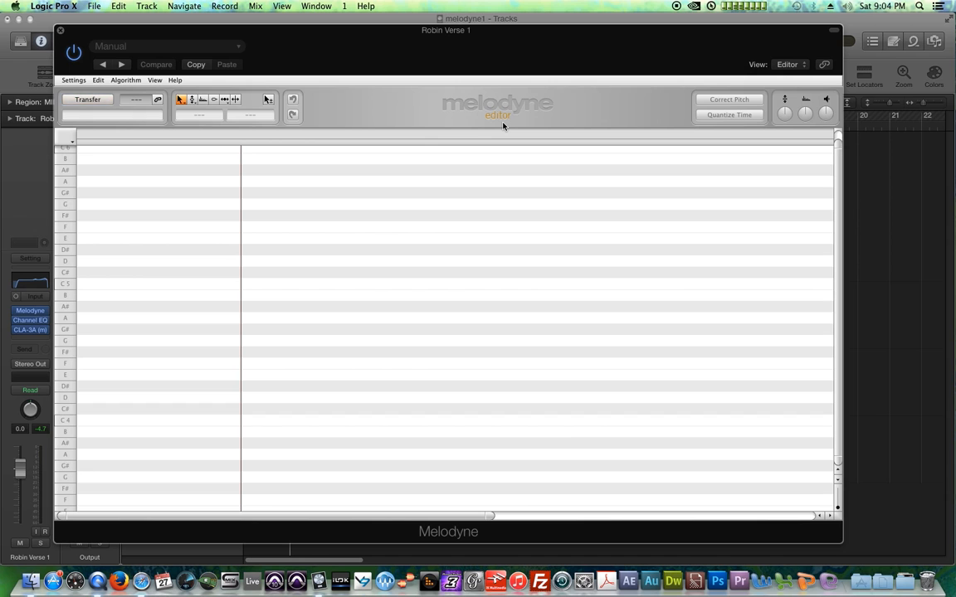
# Step: Turn off cycle mode, place the playhead at bar 2 and select the vocal region
pyautogui.click(59, 32)
pyautogui.click(312, 119)
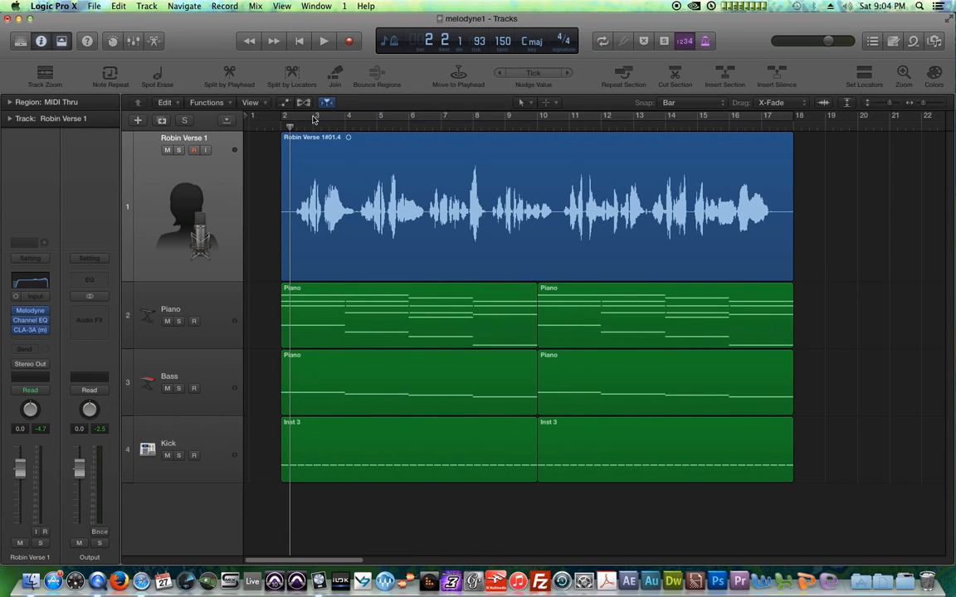
pyautogui.press(',')
pyautogui.click(342, 205)
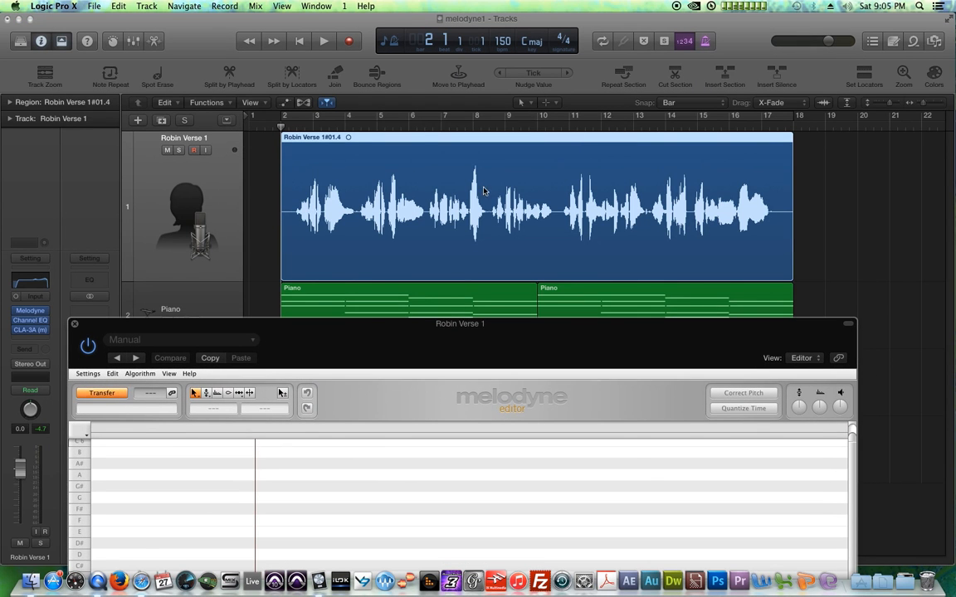
# Step: Transfer the full vocal region into Melodyne by playing it from bar 2 until past bar 18
pyautogui.click(99, 394)
pyautogui.moveTo(224, 336); pyautogui.dragTo(191, 176)
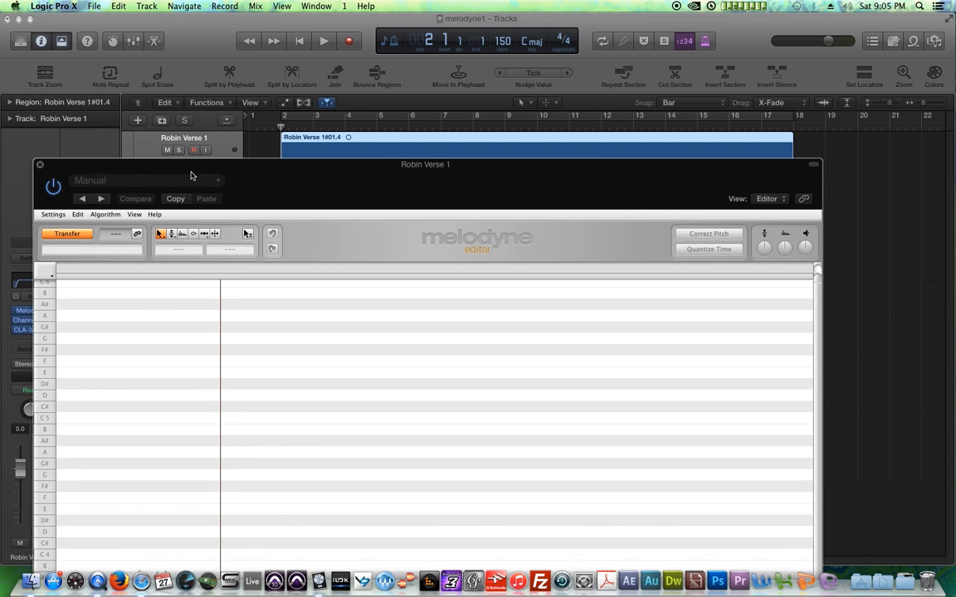
pyautogui.press('space')
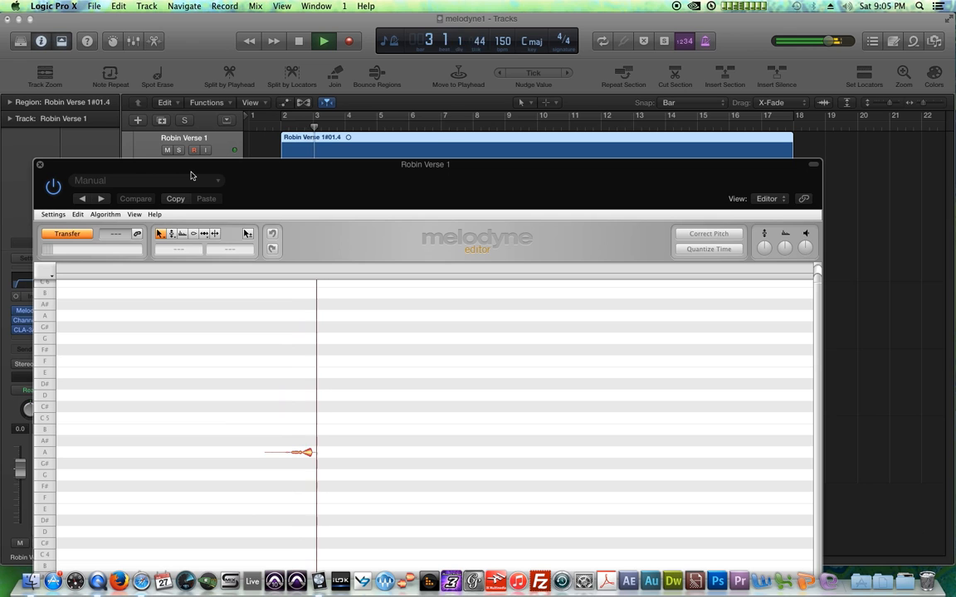
pyautogui.moveTo(305, 164); pyautogui.dragTo(397, 229)
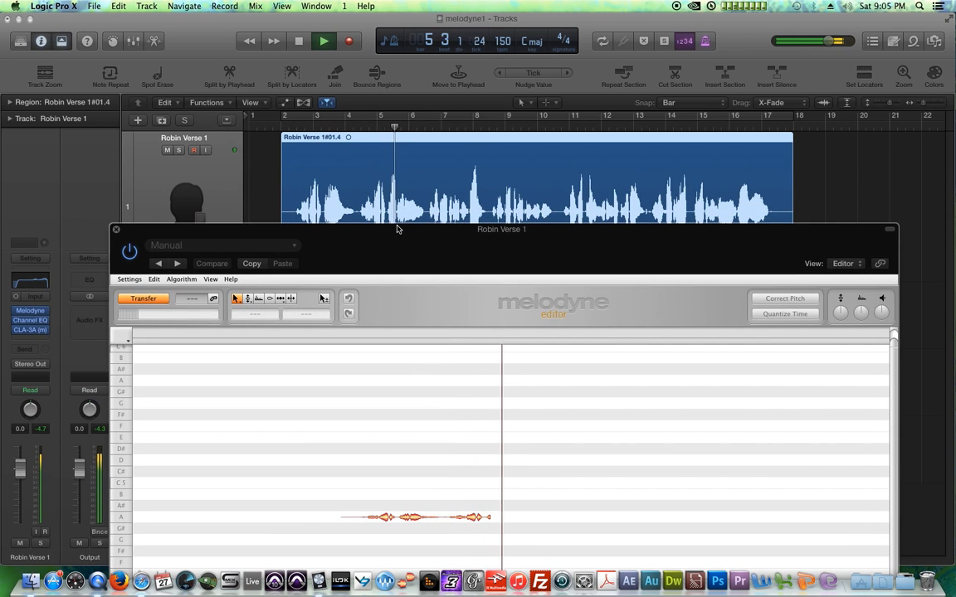
pyautogui.moveTo(414, 234); pyautogui.dragTo(60, 24)
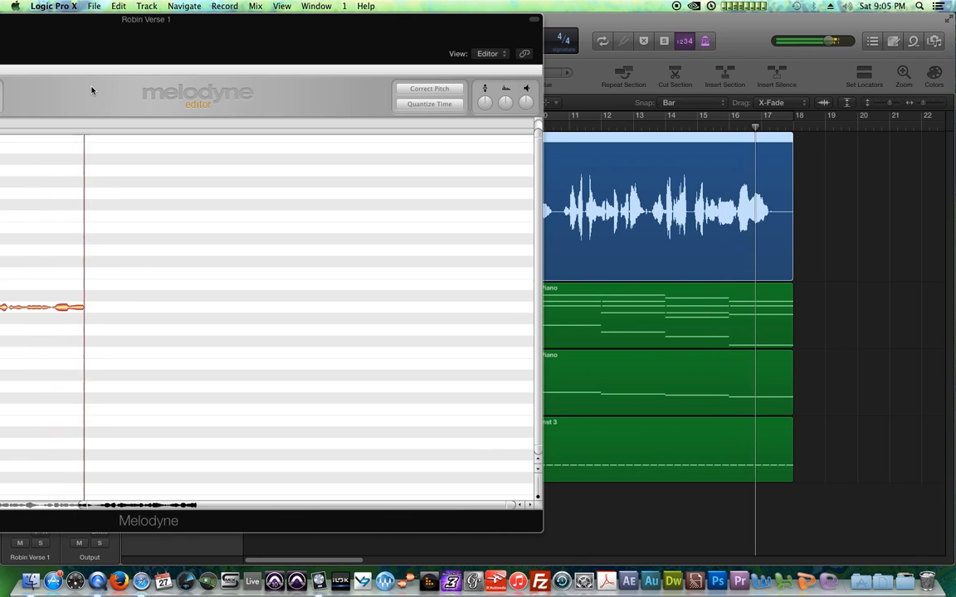
pyautogui.press('space')
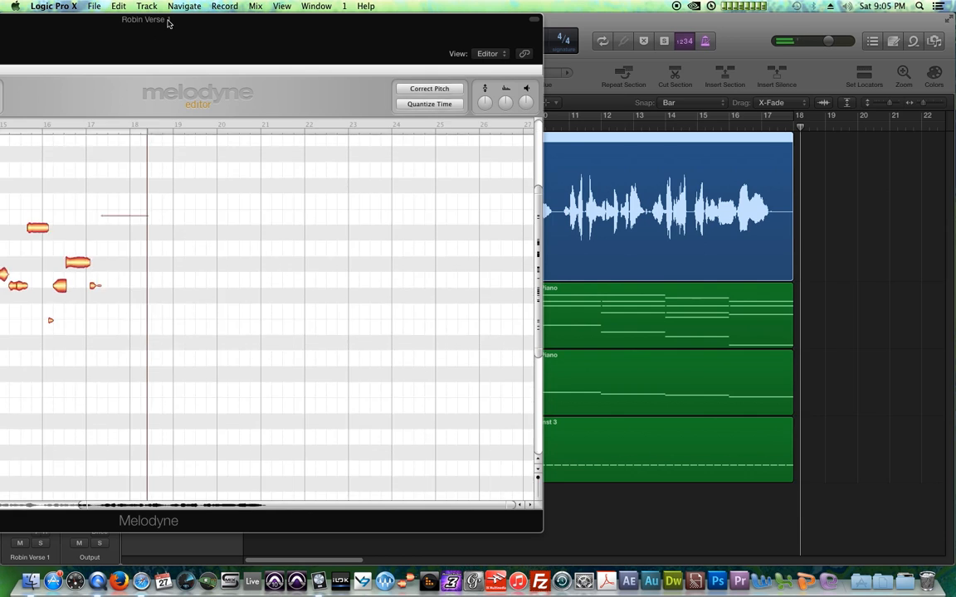
# Step: Remove the vocal region's audio from bar 14 onward and place the playhead at bar 14
pyautogui.moveTo(169, 22); pyautogui.dragTo(736, 19)
pyautogui.moveTo(534, 18); pyautogui.dragTo(214, 300)
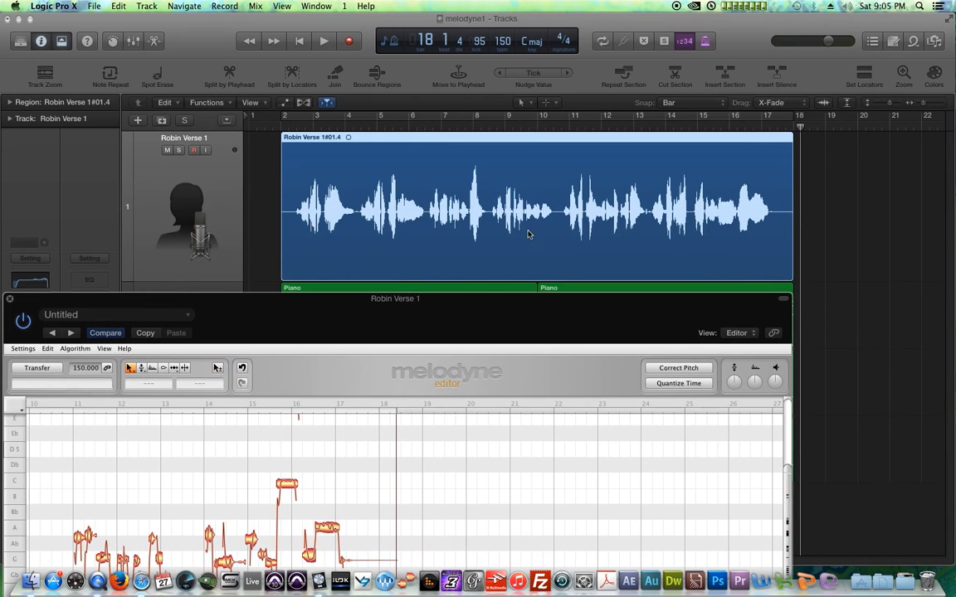
pyautogui.moveTo(469, 309); pyautogui.dragTo(603, 335)
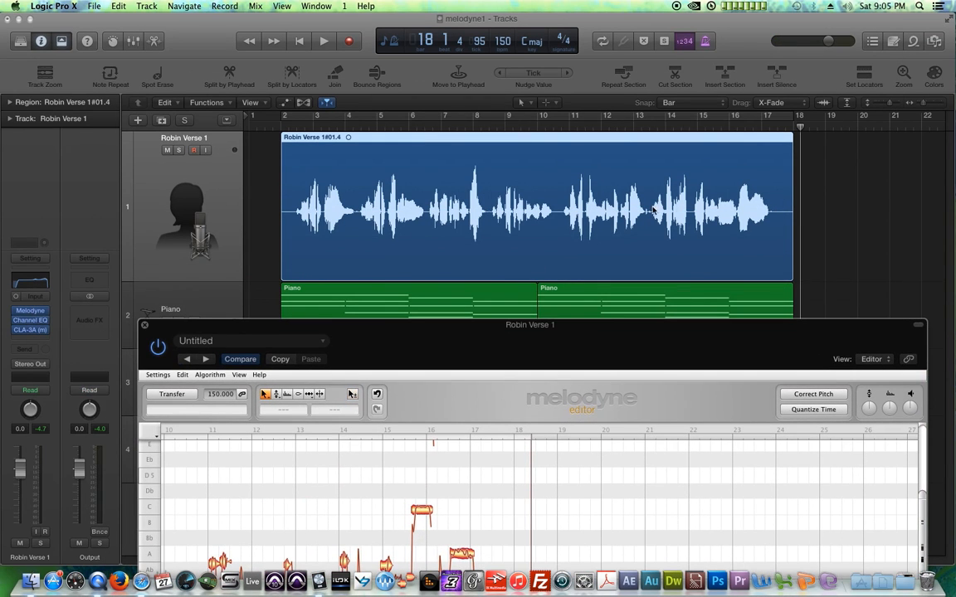
pyautogui.moveTo(857, 203); pyautogui.dragTo(662, 187)
pyautogui.press('Delete')
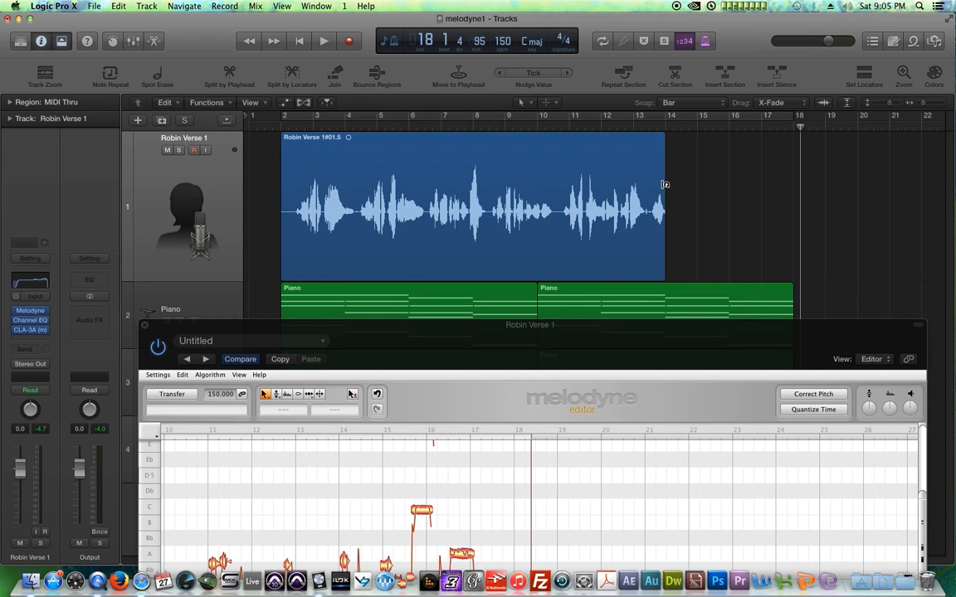
pyautogui.click(665, 127)
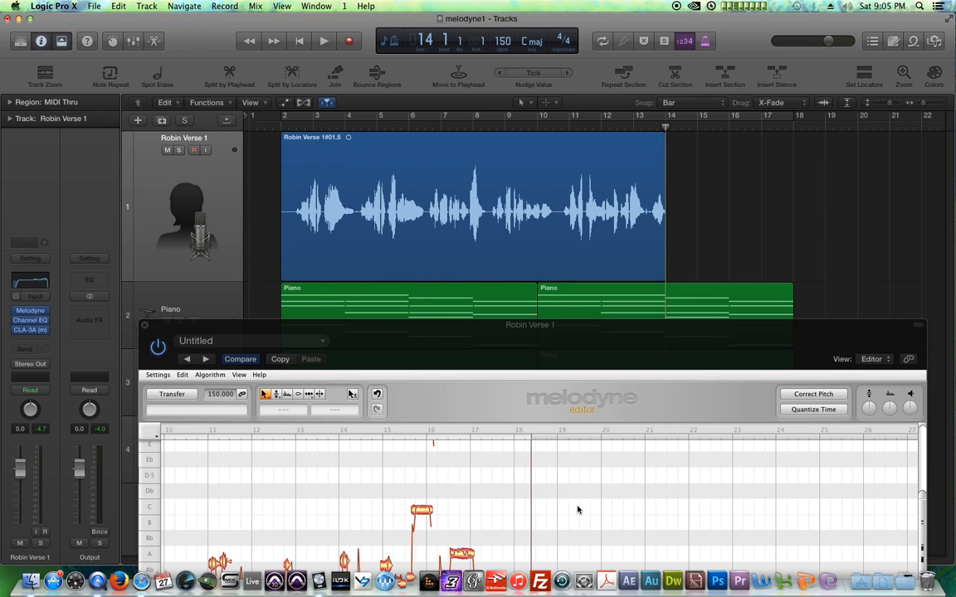
# Step: Play the vocal track from bar 14 with its region removed, stop, and undo the region's deletion and split
pyautogui.press('space')
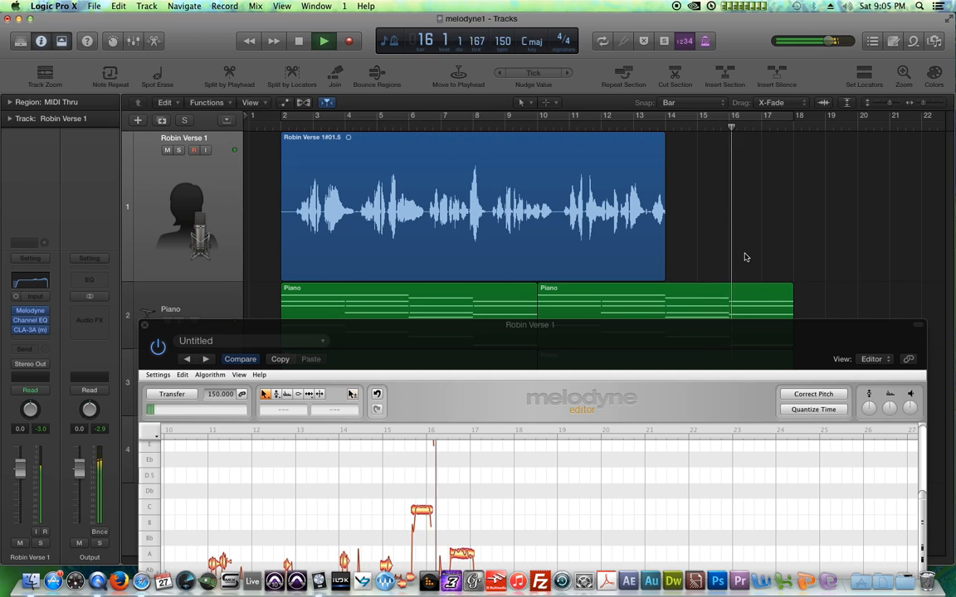
pyautogui.press('space')
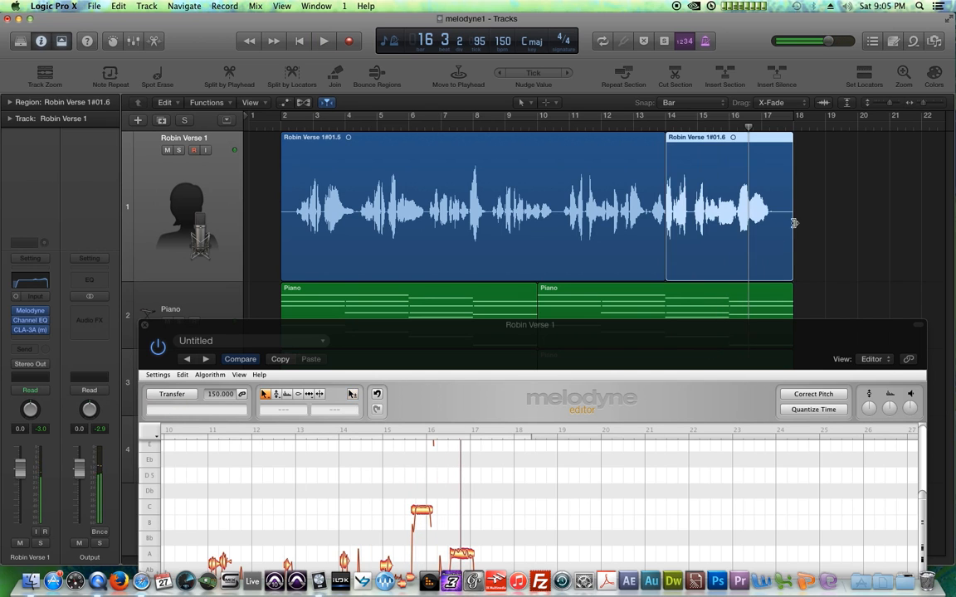
pyautogui.click(833, 212)
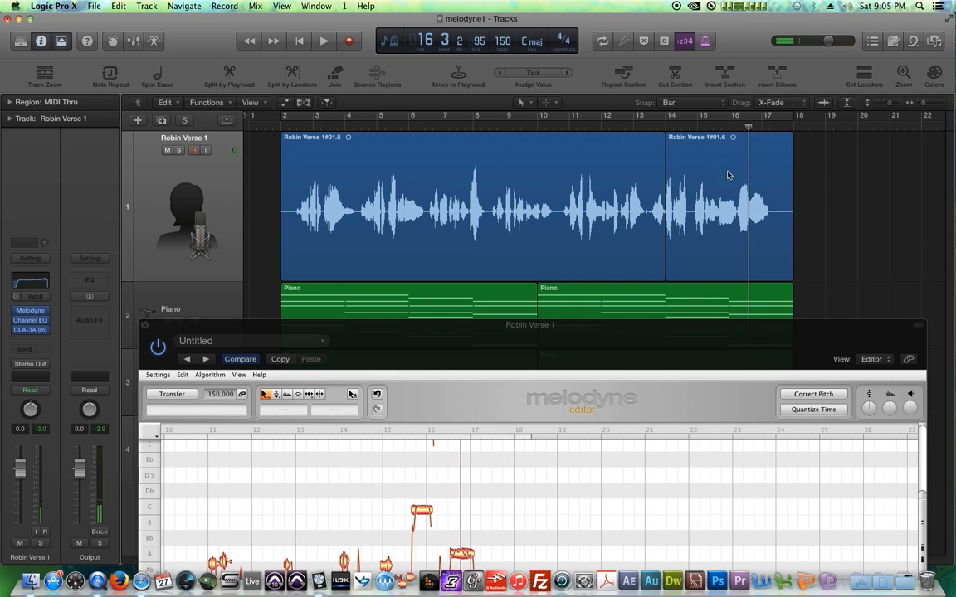
pyautogui.press('super+z')
pyautogui.click(884, 211)
# Step: Move the Melodyne window fully into view, highlight the transferred notes from about bar 13 onward, and close the window
pyautogui.moveTo(817, 330); pyautogui.dragTo(816, 34)
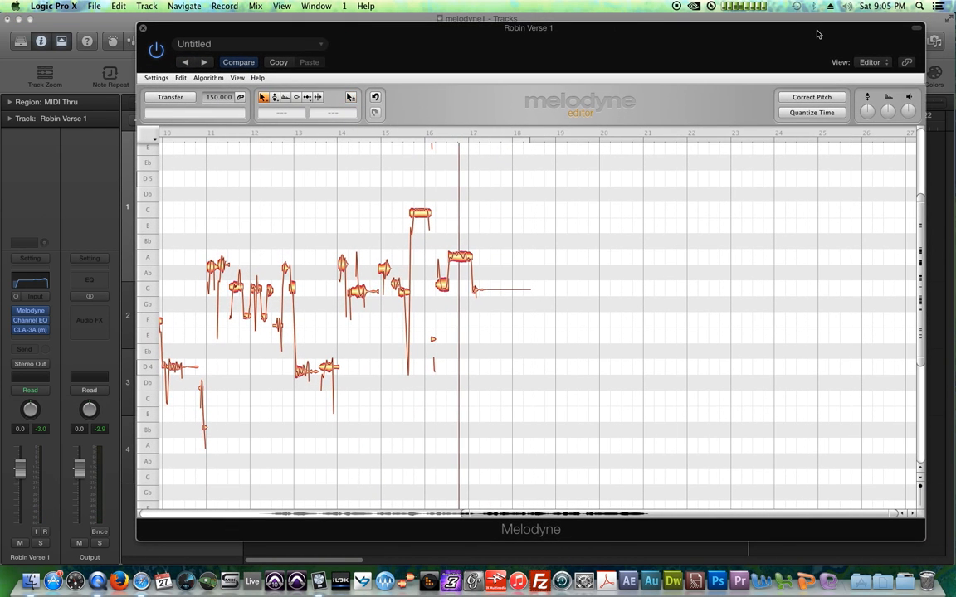
pyautogui.moveTo(611, 188); pyautogui.dragTo(279, 400)
pyautogui.click(563, 372)
pyautogui.click(144, 29)
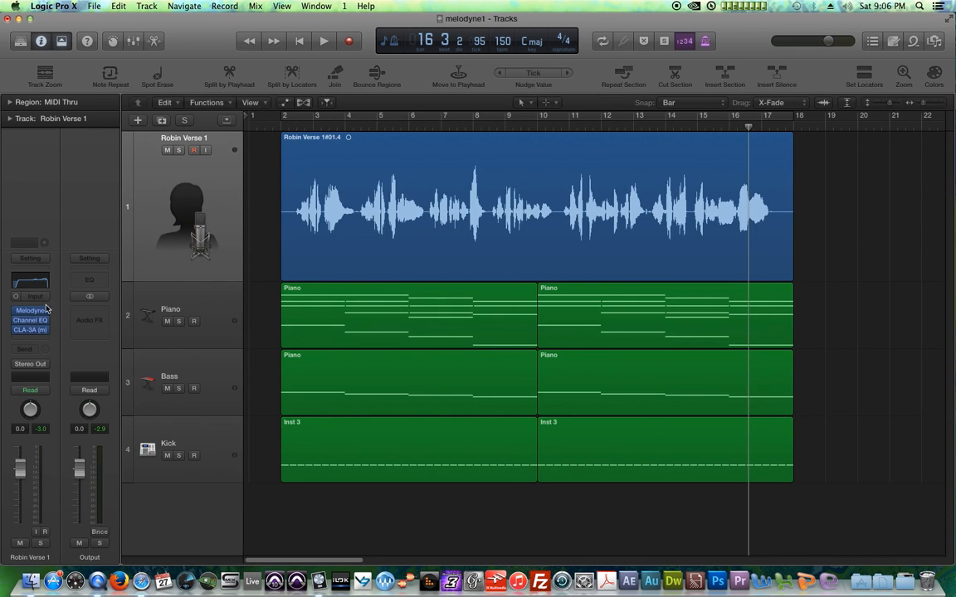
# Step: Reopen Melodyne on the vocal track and adjust its horizontal and vertical zoom to show the notes from bar 4 to 19
pyautogui.moveTo(19, 321)
pyautogui.click(31, 312)
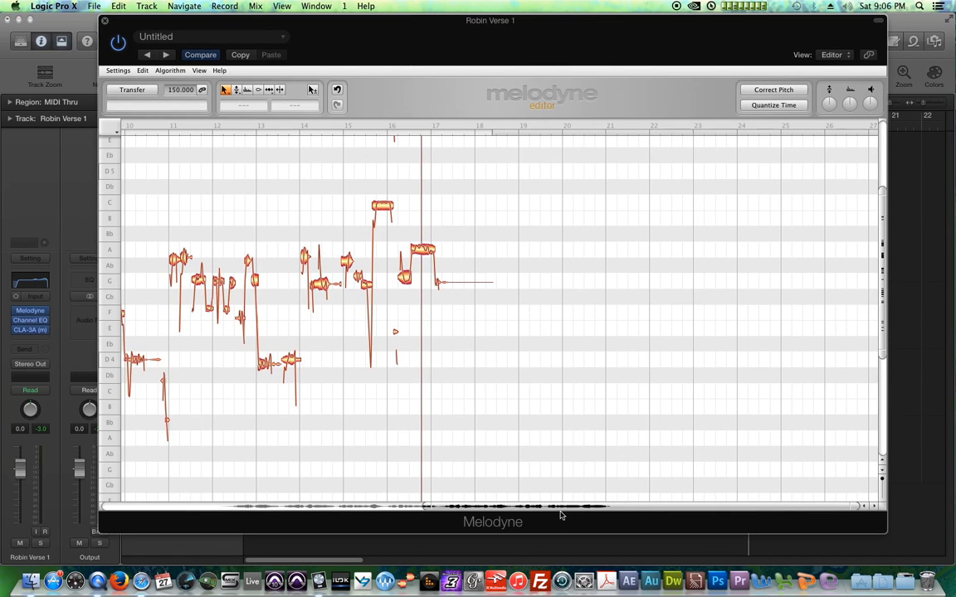
pyautogui.moveTo(560, 512); pyautogui.dragTo(363, 508)
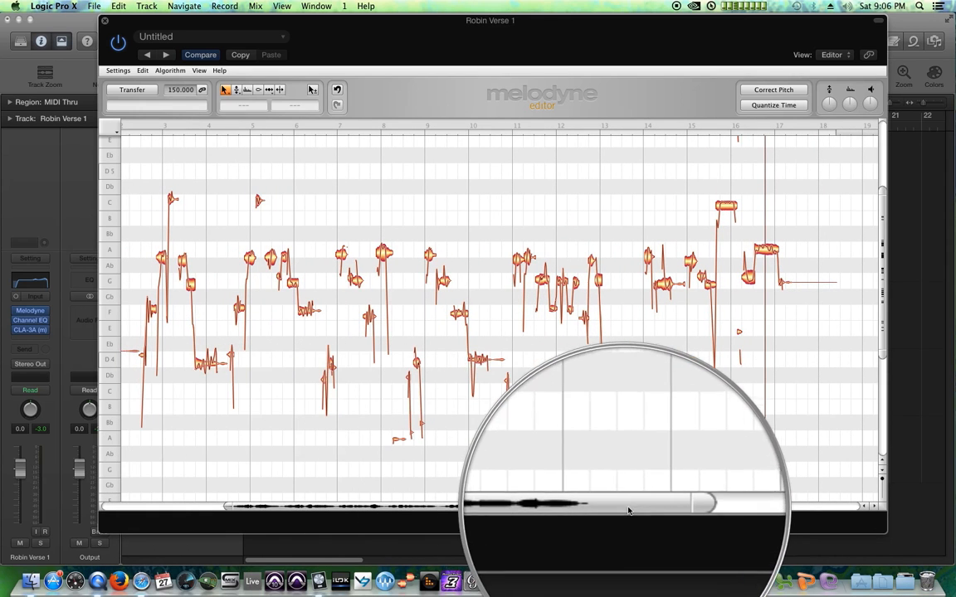
pyautogui.moveTo(617, 508); pyautogui.dragTo(666, 507)
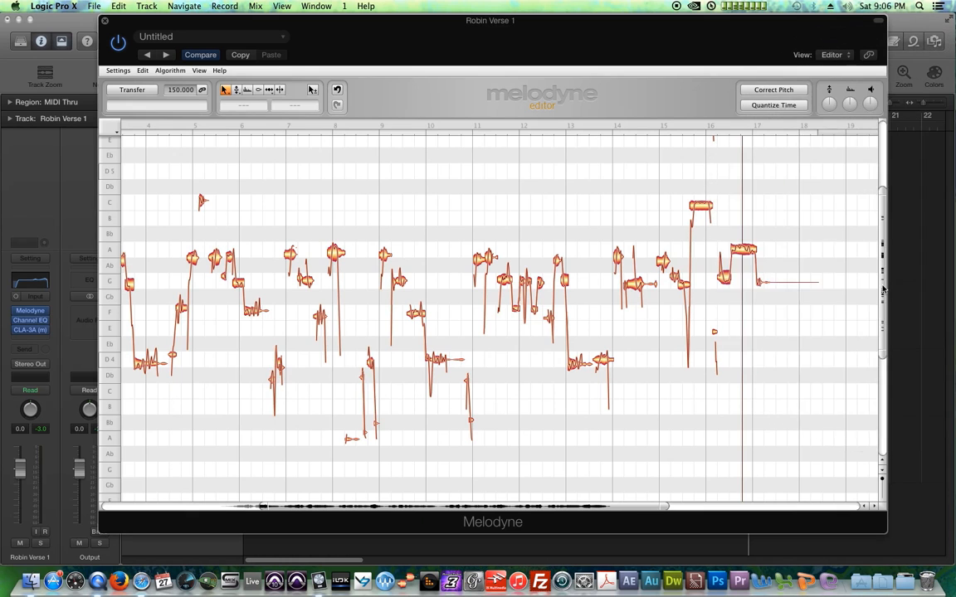
pyautogui.scroll(5, 872, 196)
pyautogui.scroll(-6, 873, 195)
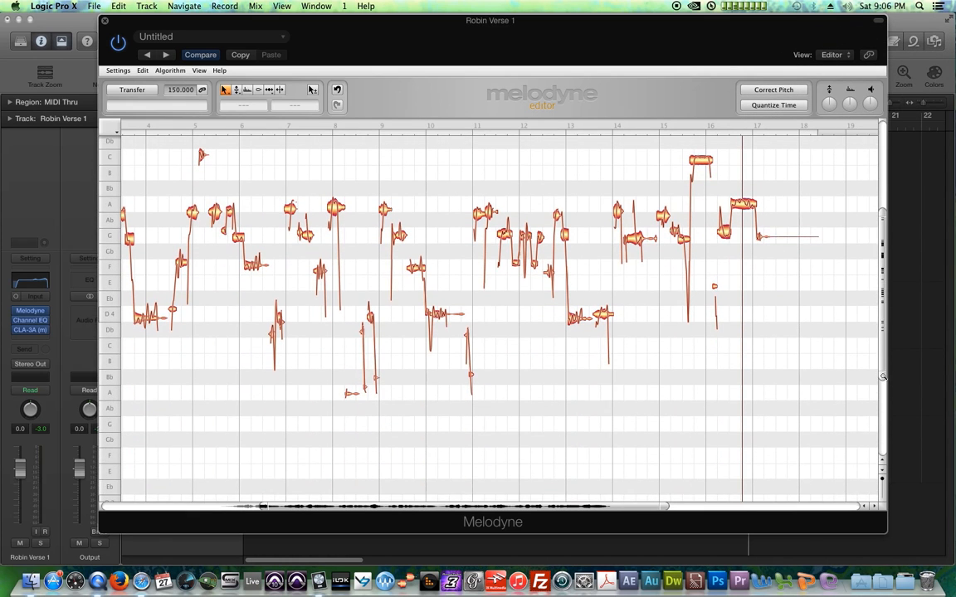
pyautogui.moveTo(883, 378)
pyautogui.mouseDown()
pyautogui.moveTo(880, 252)
pyautogui.moveTo(891, 361)
pyautogui.mouseUp()
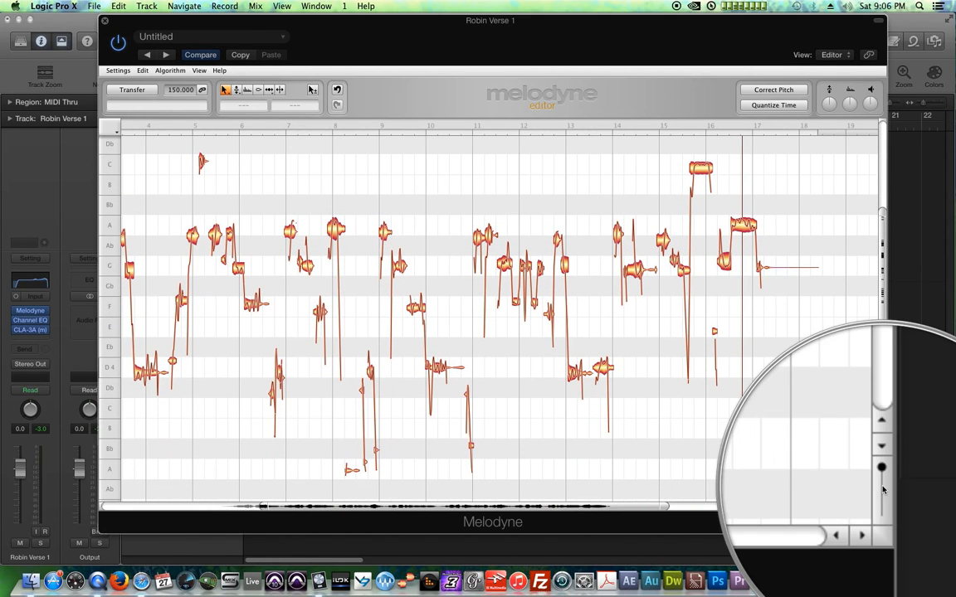
pyautogui.moveTo(880, 477); pyautogui.dragTo(870, 441)
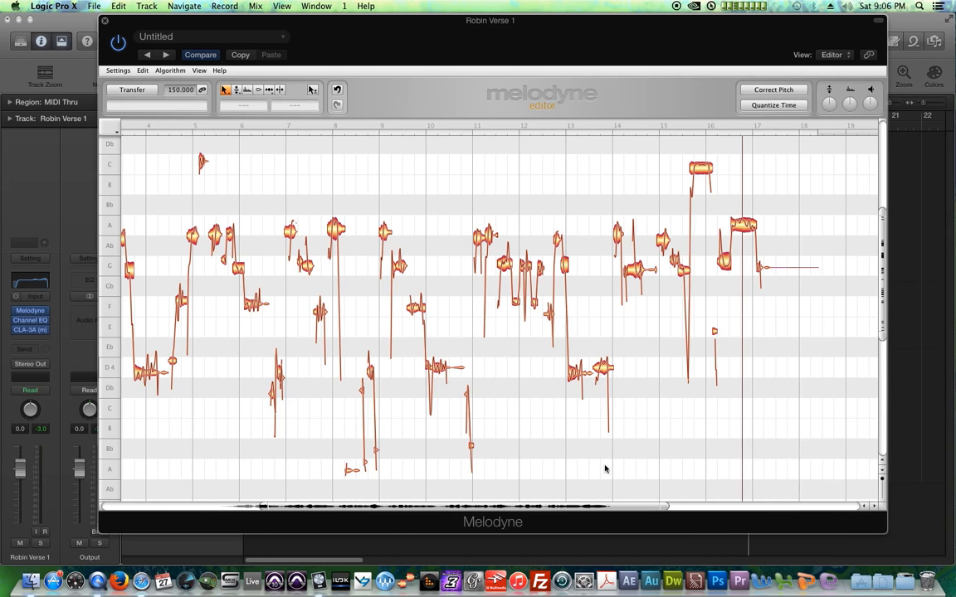
# Step: Audition the A note at bar 3 and the C note just after it, and zoom in on bars 1 to 10
pyautogui.hscroll(-10, 572, 492)
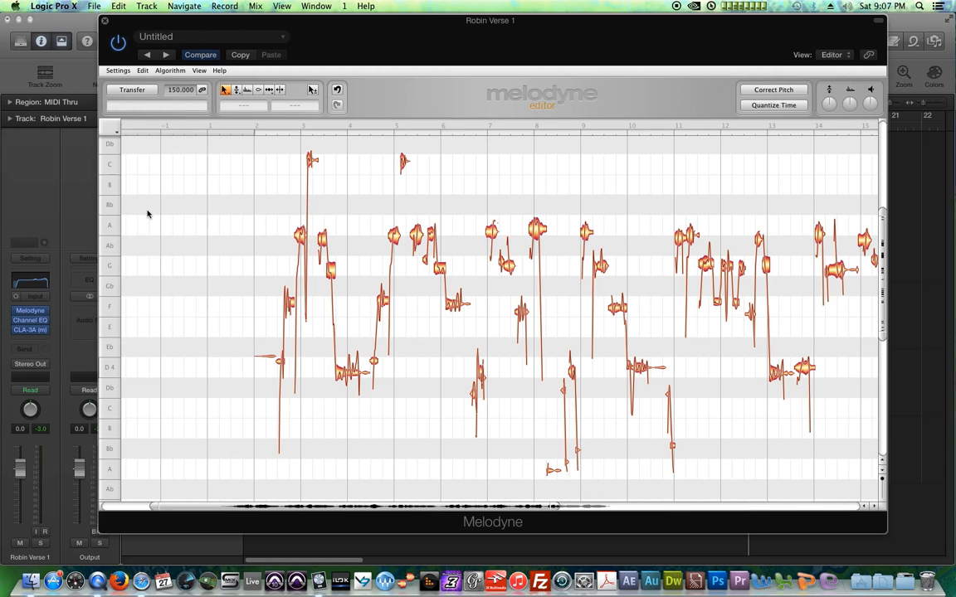
pyautogui.click(300, 241)
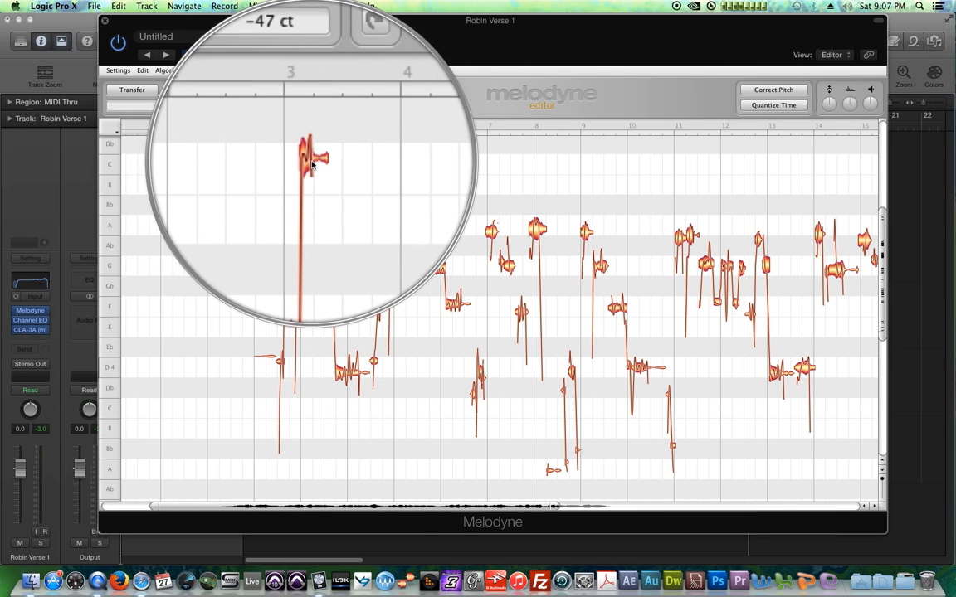
pyautogui.click(311, 164)
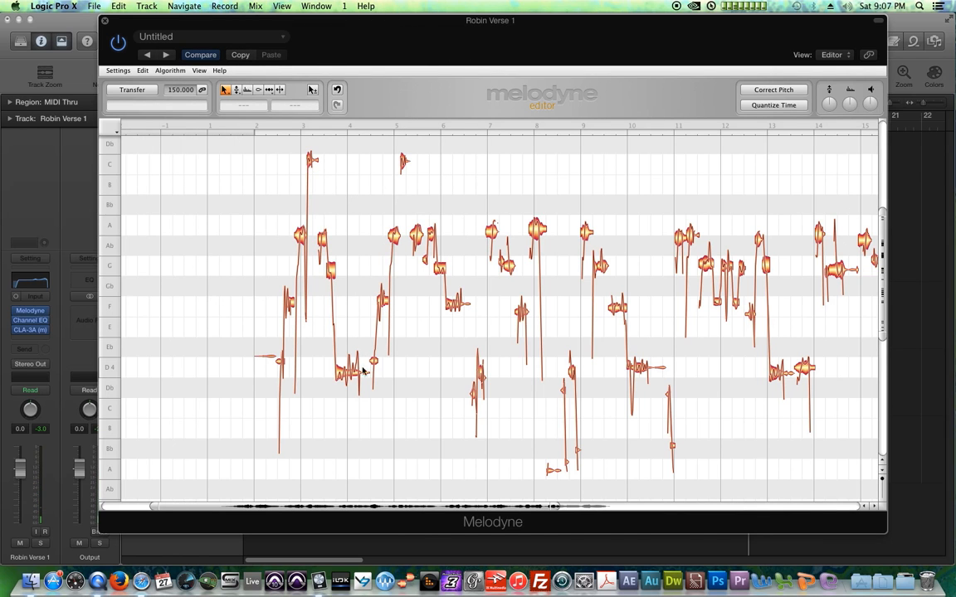
pyautogui.moveTo(553, 505); pyautogui.dragTo(396, 506)
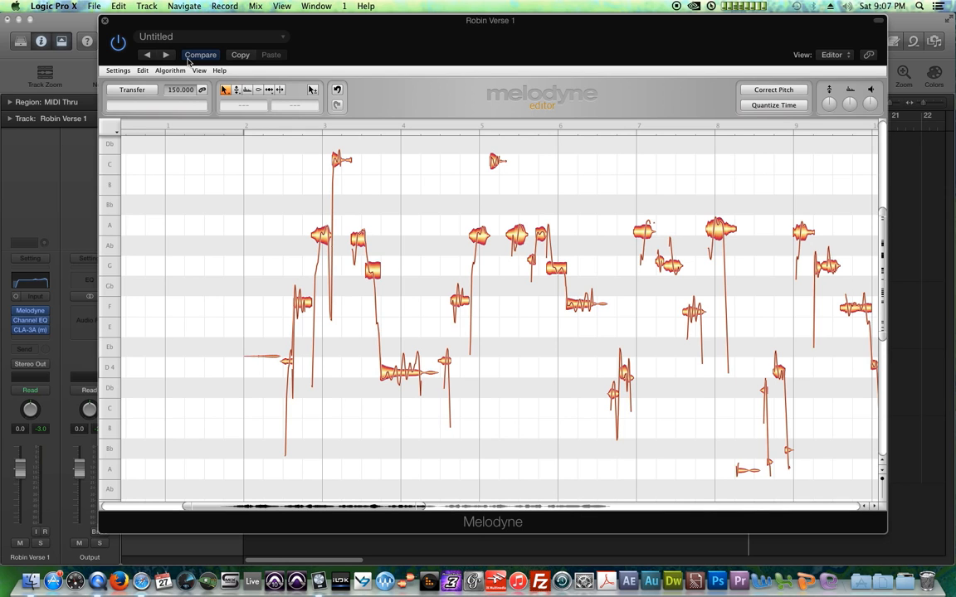
# Step: Turn on cycle mode over bars 2 to 18 and start playback with the vocal track's Melodyne window open
pyautogui.click(104, 20)
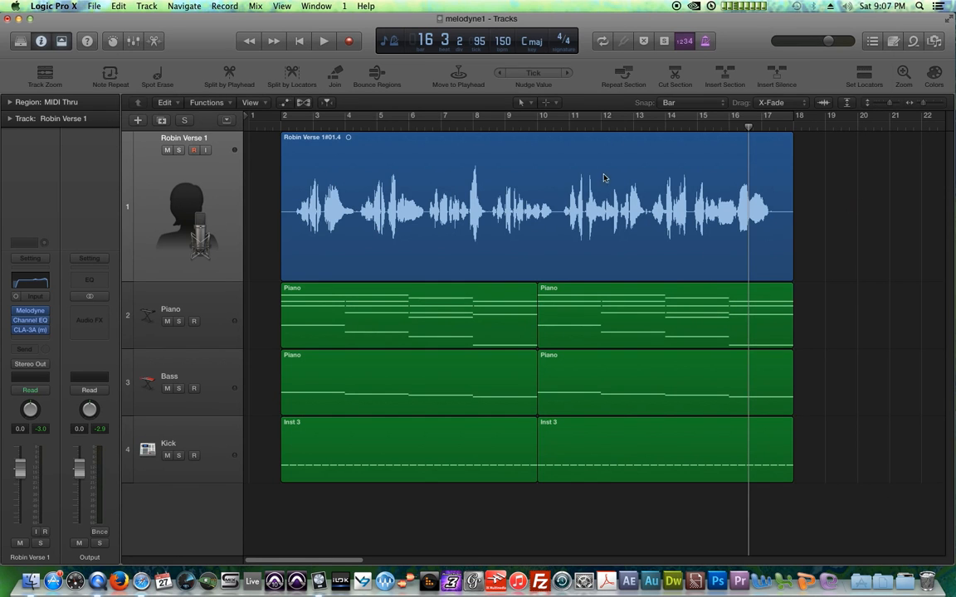
pyautogui.click(368, 115)
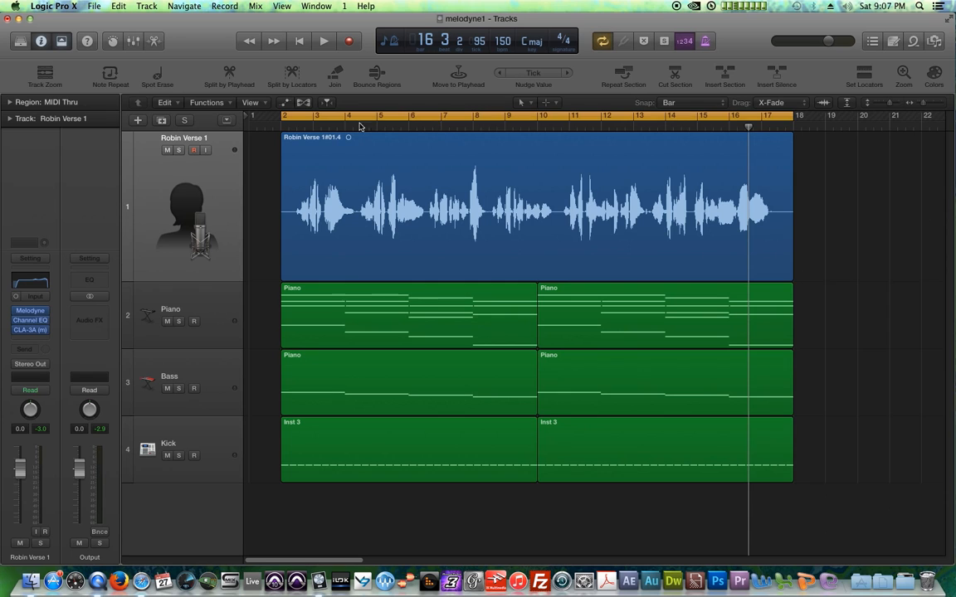
pyautogui.click(31, 310)
pyautogui.press('space')
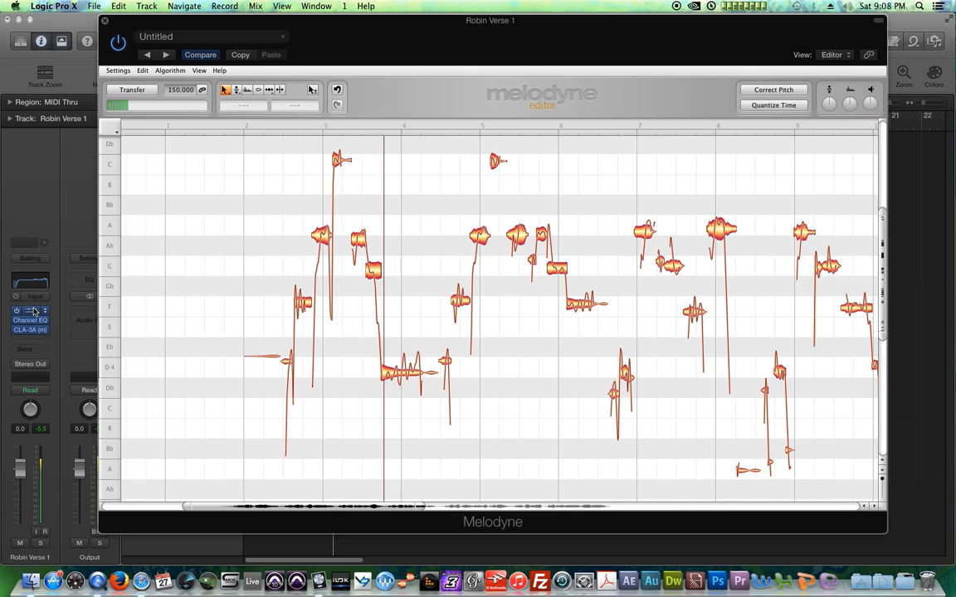
# Step: Play the vocal inside Melodyne from bar 2 until past bar 6, and place the playhead midway through bar 2
pyautogui.click(249, 126)
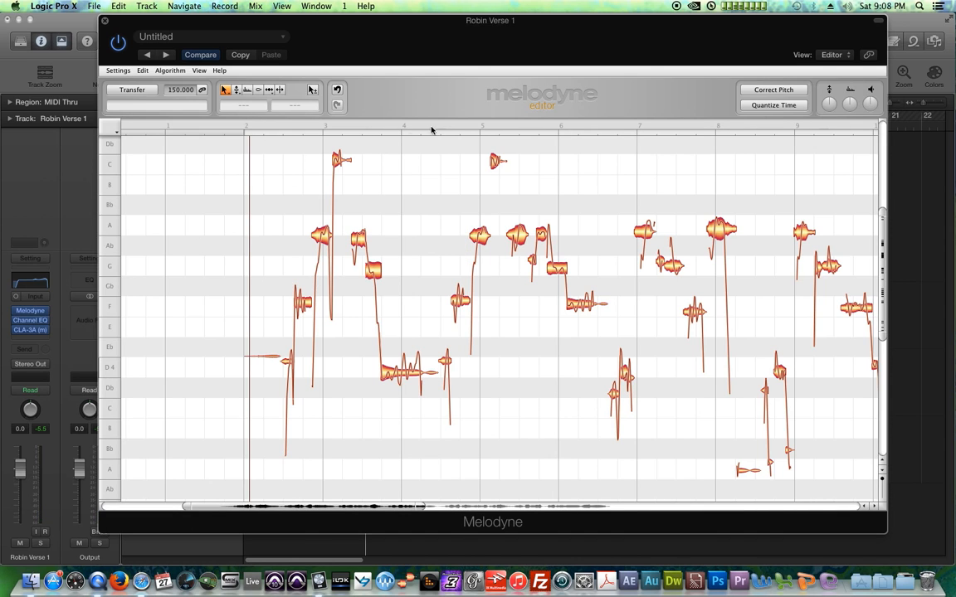
pyautogui.click(249, 127)
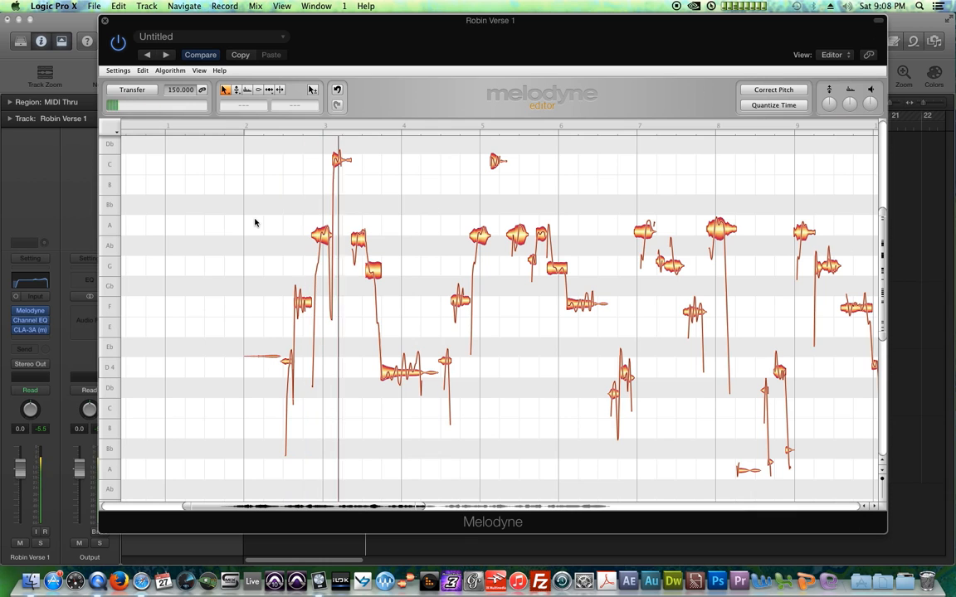
pyautogui.scroll(4, 414, 271)
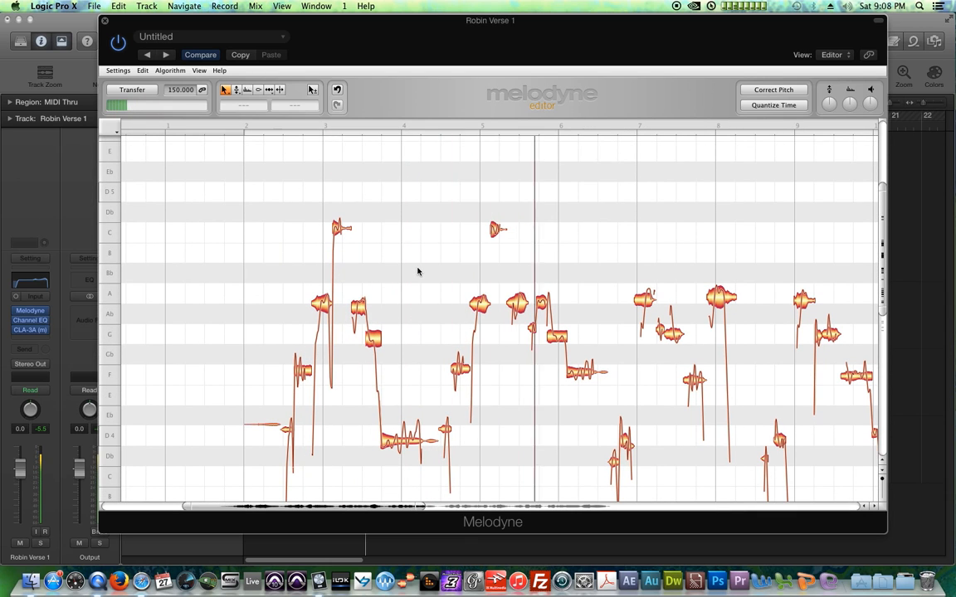
pyautogui.press('space')
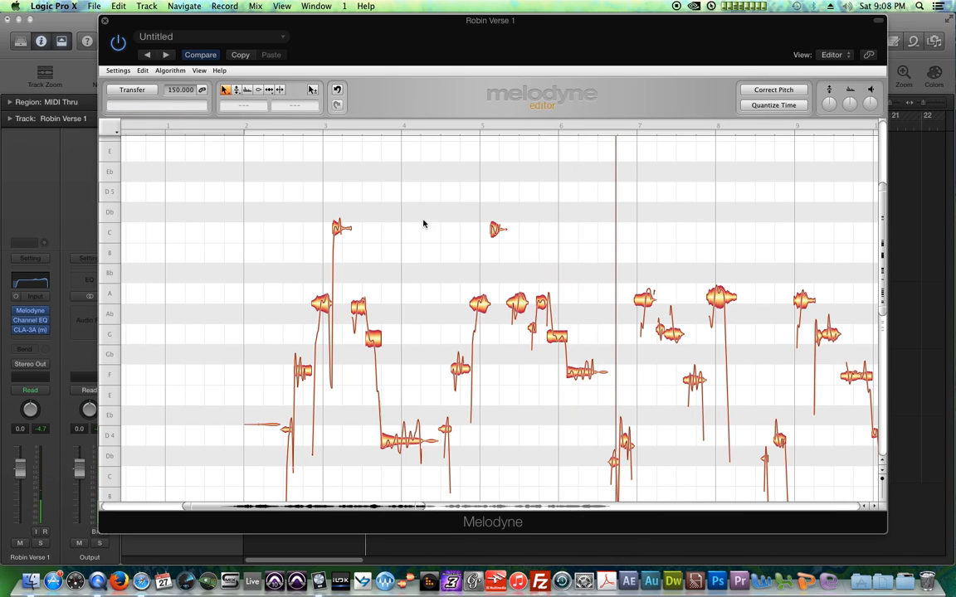
pyautogui.click(283, 126)
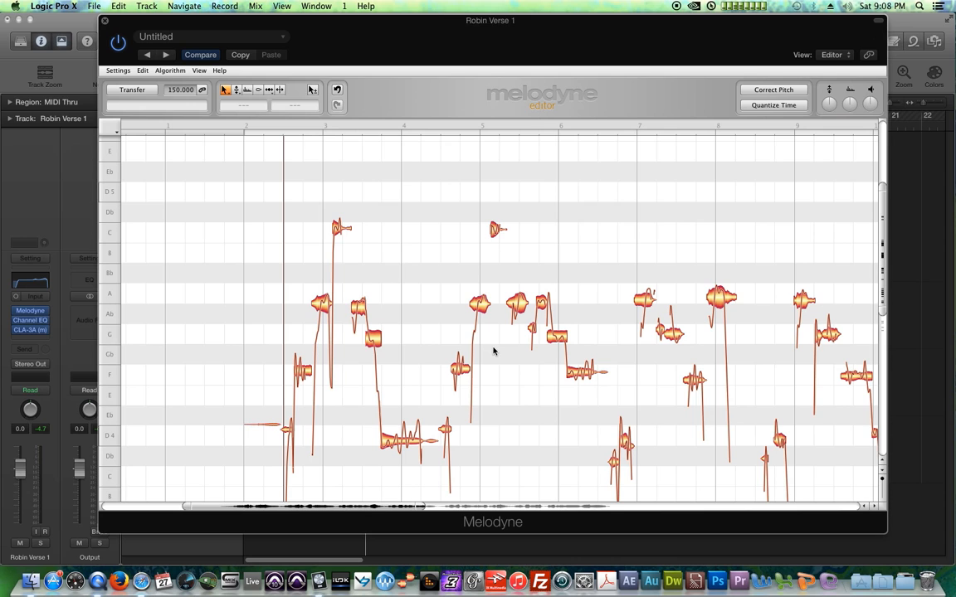
pyautogui.scroll(-1, 523, 387)
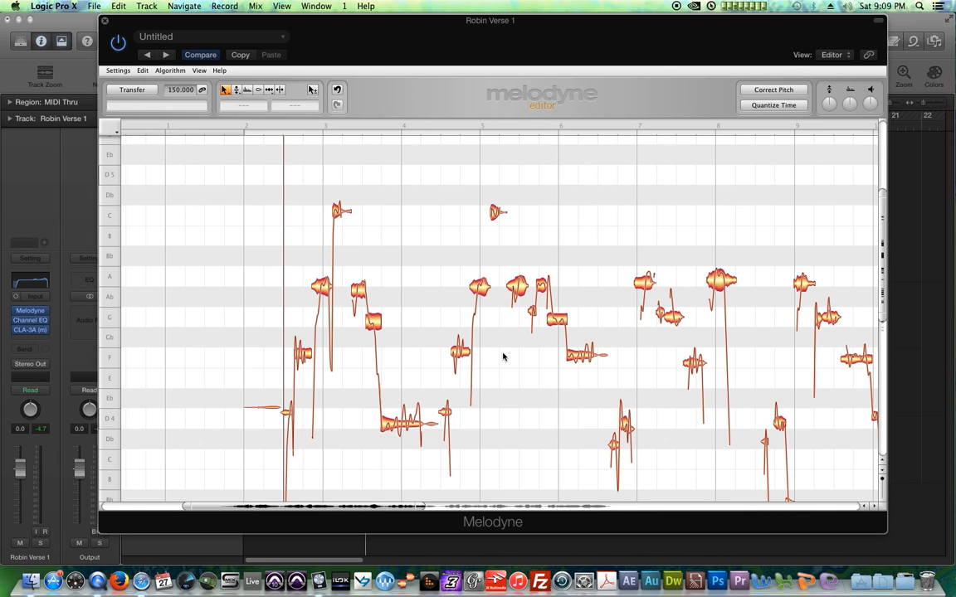
pyautogui.moveTo(396, 506); pyautogui.dragTo(443, 494)
pyautogui.scroll(-2, 464, 448)
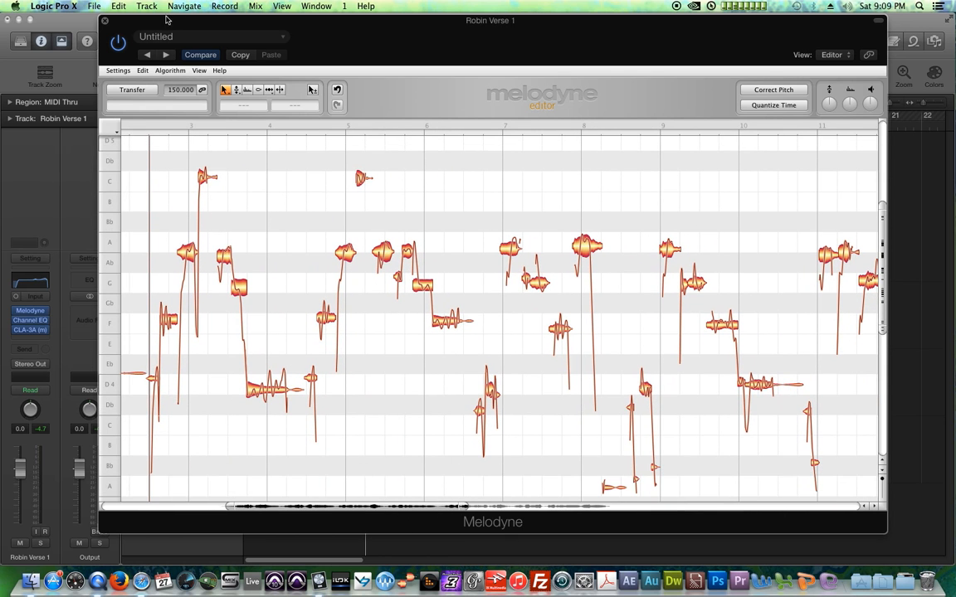
# Step: Open the first Piano region in the Piano Roll and check its D2 and A3 notes and the chord at bar 8
pyautogui.click(104, 21)
pyautogui.doubleClick(330, 309)
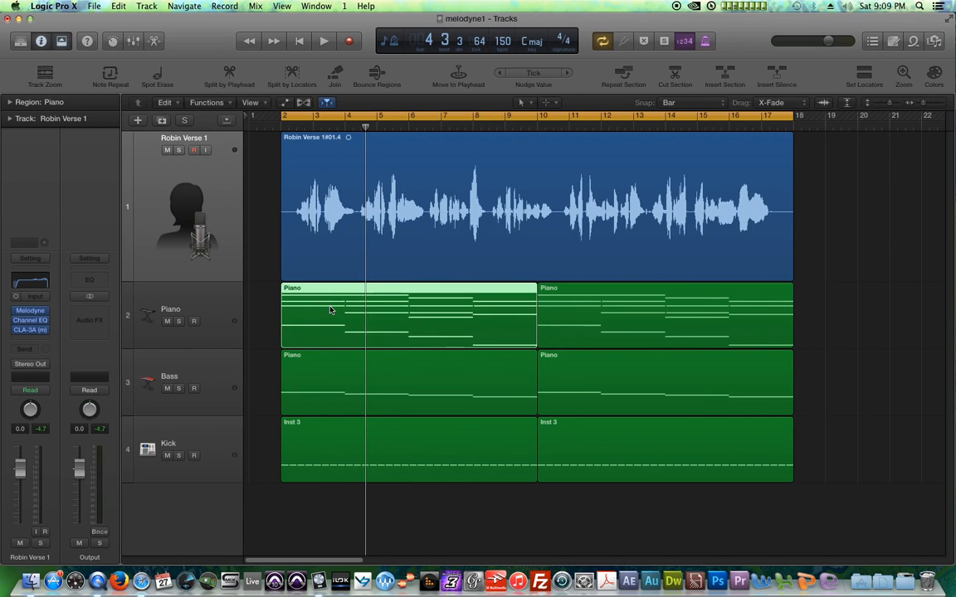
pyautogui.scroll(1, 484, 328)
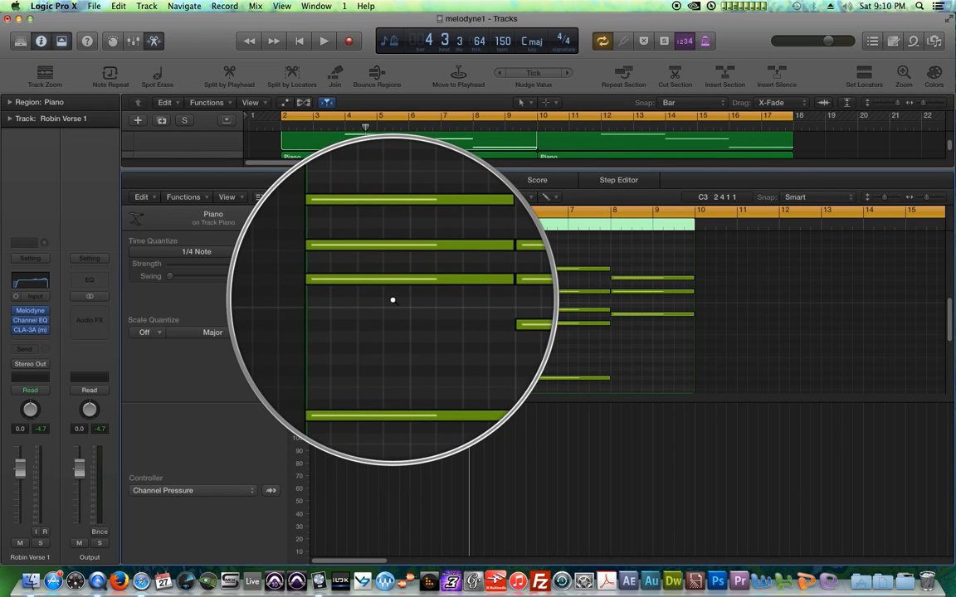
pyautogui.click(308, 348)
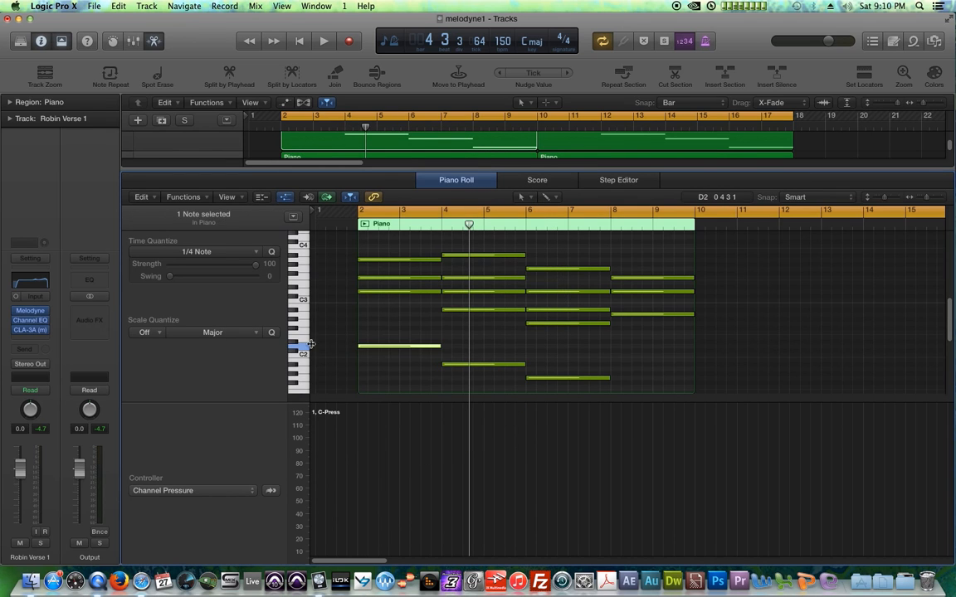
pyautogui.click(305, 263)
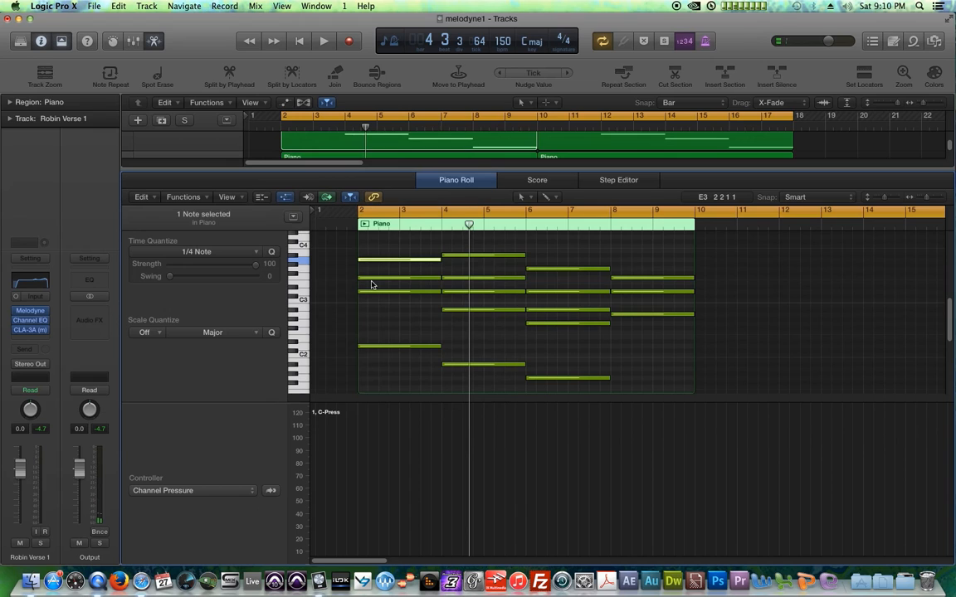
pyautogui.moveTo(761, 258); pyautogui.dragTo(659, 347)
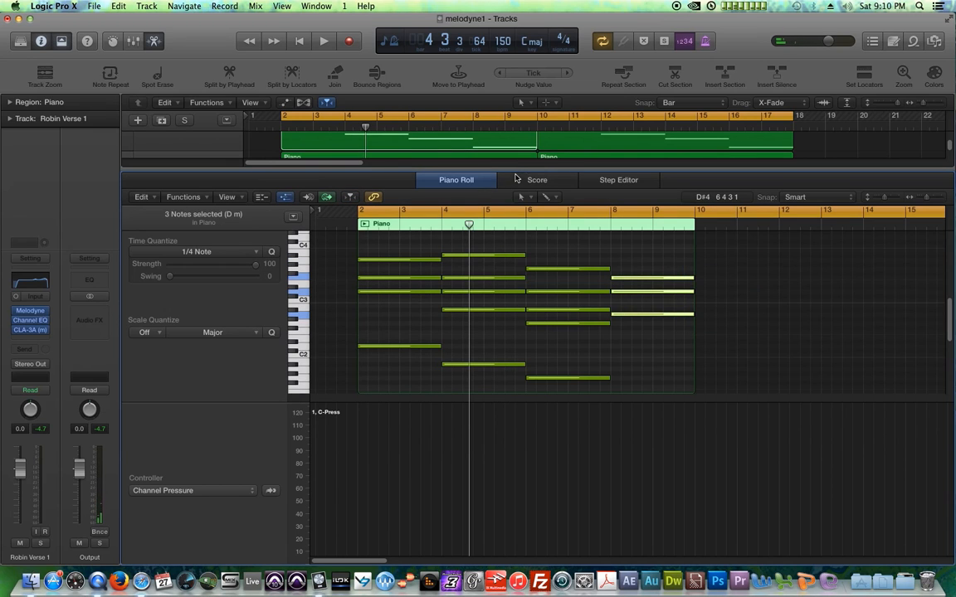
# Step: Deselect the piano notes and close the Piano Roll editor so all four tracks are in view
pyautogui.moveTo(528, 168); pyautogui.dragTo(528, 488)
pyautogui.click(847, 277)
pyautogui.scroll(2, 847, 277)
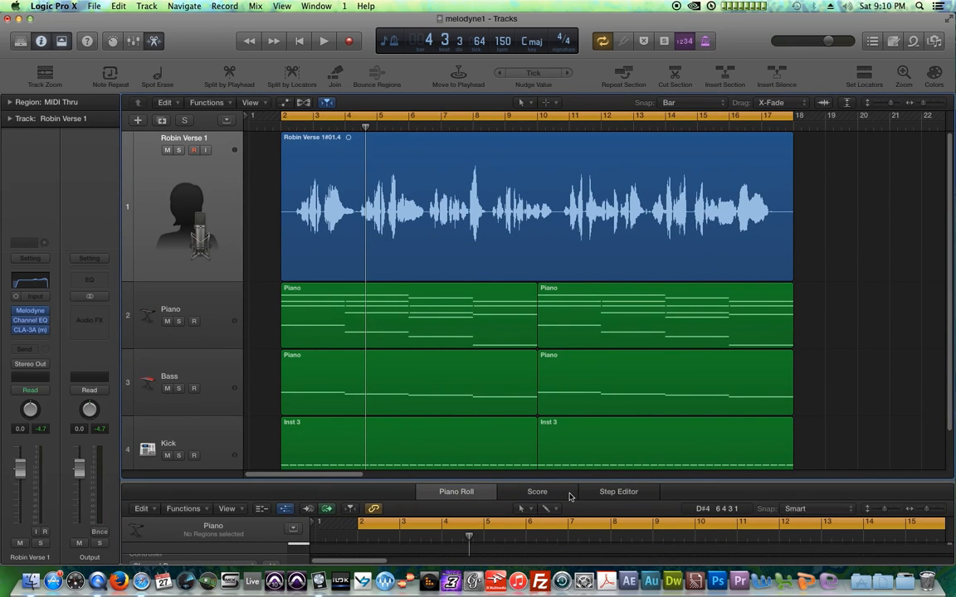
pyautogui.press('e')
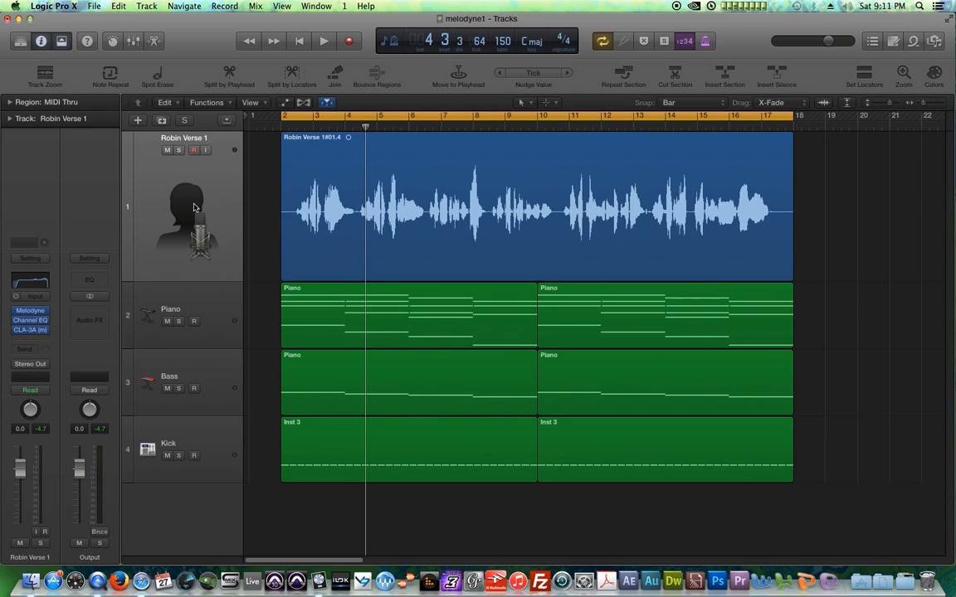
# Step: Reopen Melodyne on the vocal track and play the vocal from the middle of bar 2
pyautogui.click(33, 311)
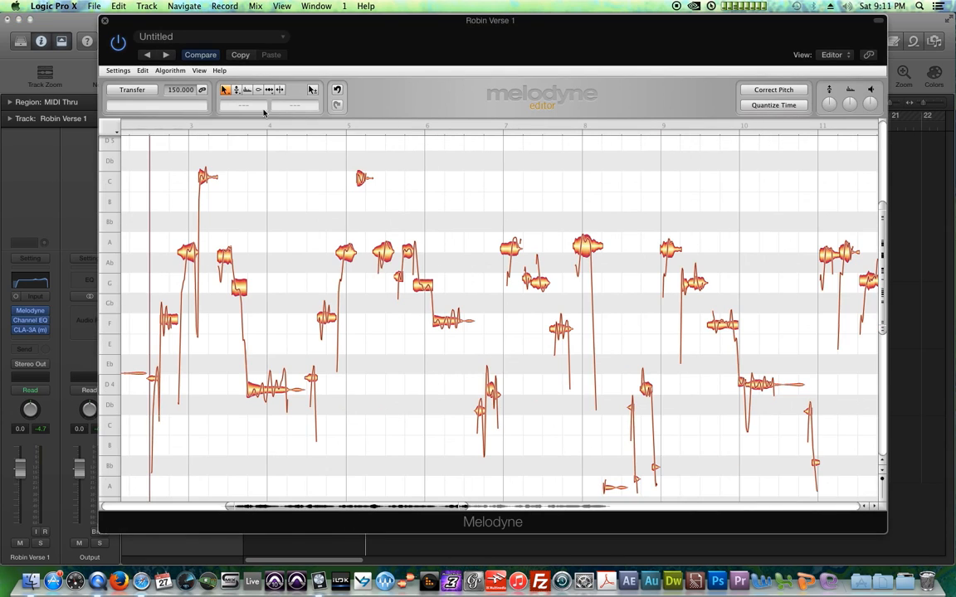
pyautogui.moveTo(410, 513); pyautogui.dragTo(366, 509)
pyautogui.doubleClick(230, 124)
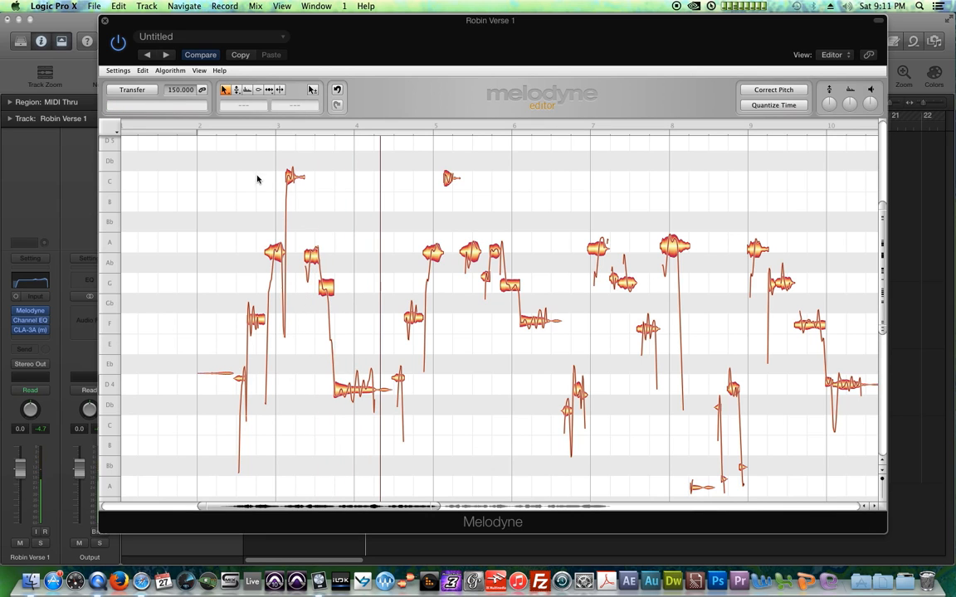
# Step: Highlight the vocal notes across bars 2 to 9, clear the selection, and replay the opening phrase zoomed in on bars 2 to 7
pyautogui.moveTo(244, 152); pyautogui.dragTo(367, 442)
pyautogui.moveTo(214, 161); pyautogui.dragTo(817, 458)
pyautogui.click(809, 456)
pyautogui.moveTo(436, 506); pyautogui.dragTo(360, 508)
pyautogui.click(207, 129)
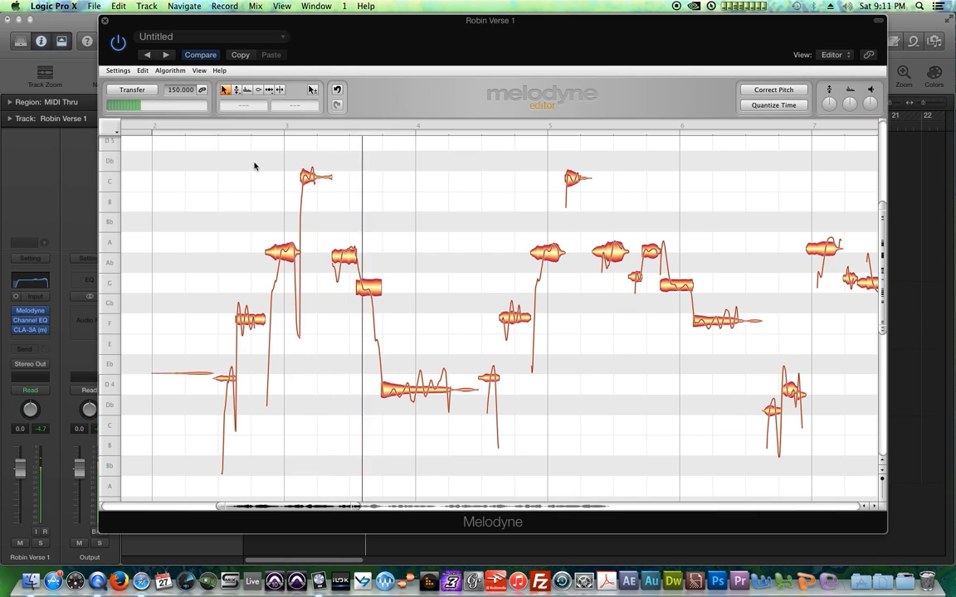
# Step: Stop playback, highlight the opening phrase and the breath before it, and turn off the cycle range
pyautogui.press('space')
pyautogui.moveTo(228, 144); pyautogui.dragTo(429, 457)
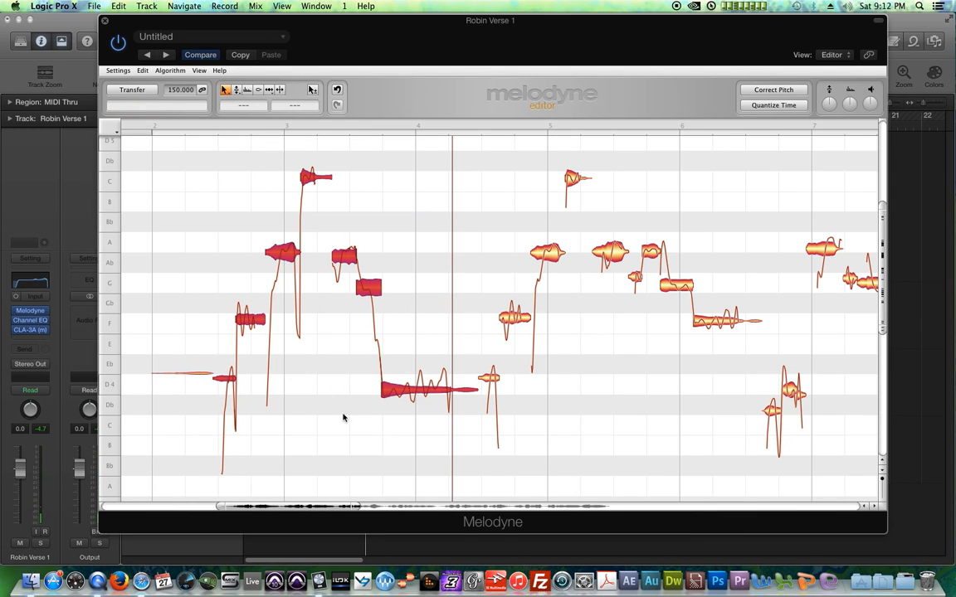
pyautogui.click(186, 375)
pyautogui.moveTo(175, 316); pyautogui.dragTo(187, 402)
pyautogui.moveTo(174, 316); pyautogui.dragTo(191, 400)
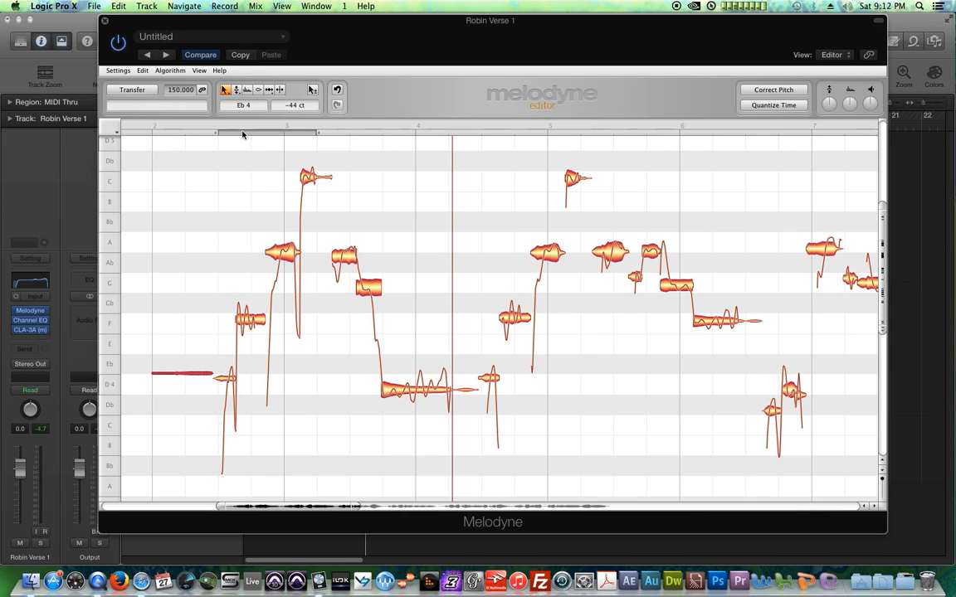
pyautogui.moveTo(317, 132); pyautogui.dragTo(300, 139)
pyautogui.doubleClick(267, 134)
# Step: Select the opening phrase's notes in bars 2 to 4 and set Correct Pitch Center to 100 %
pyautogui.moveTo(231, 148); pyautogui.dragTo(412, 463)
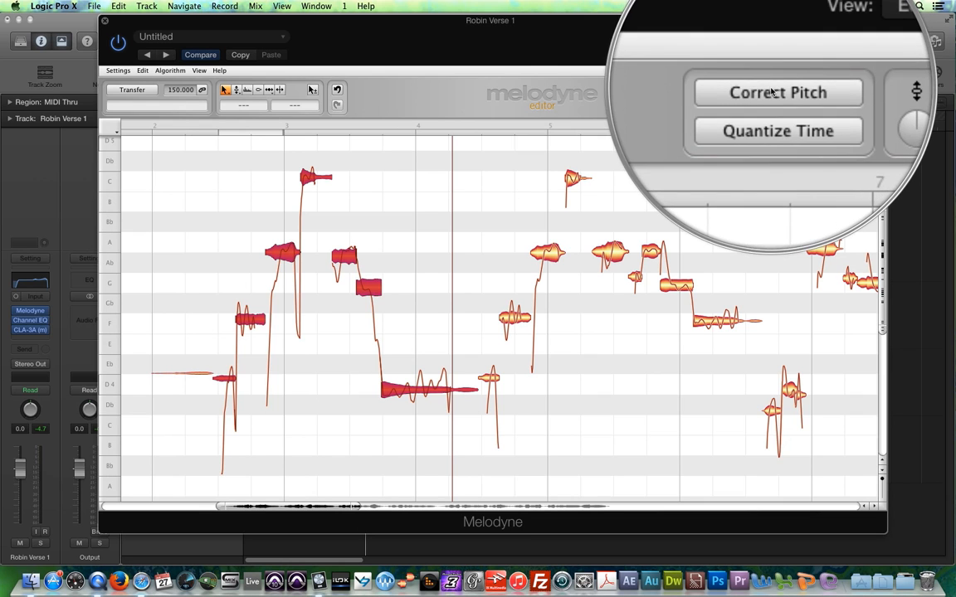
pyautogui.click(772, 89)
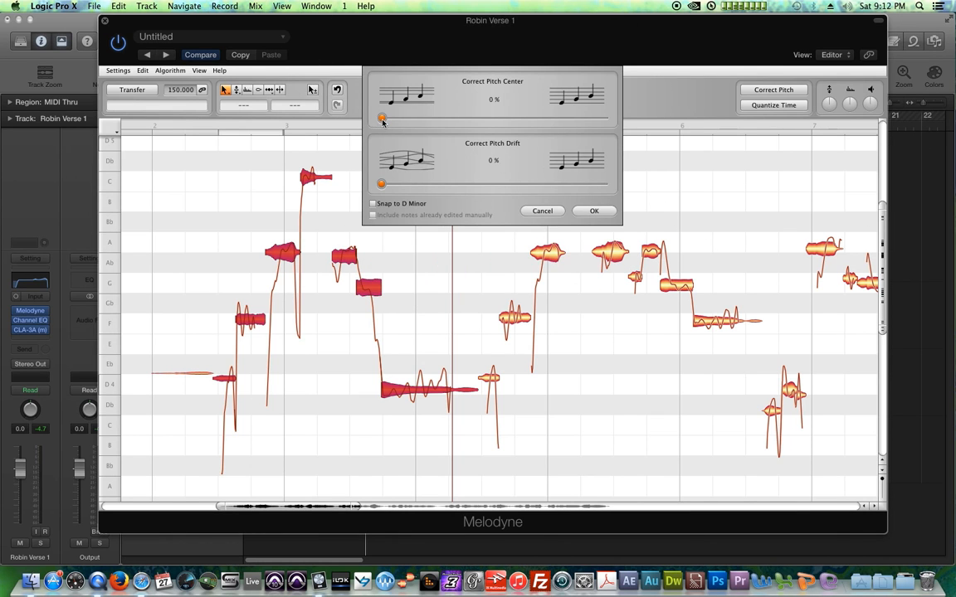
pyautogui.moveTo(410, 121); pyautogui.dragTo(672, 131)
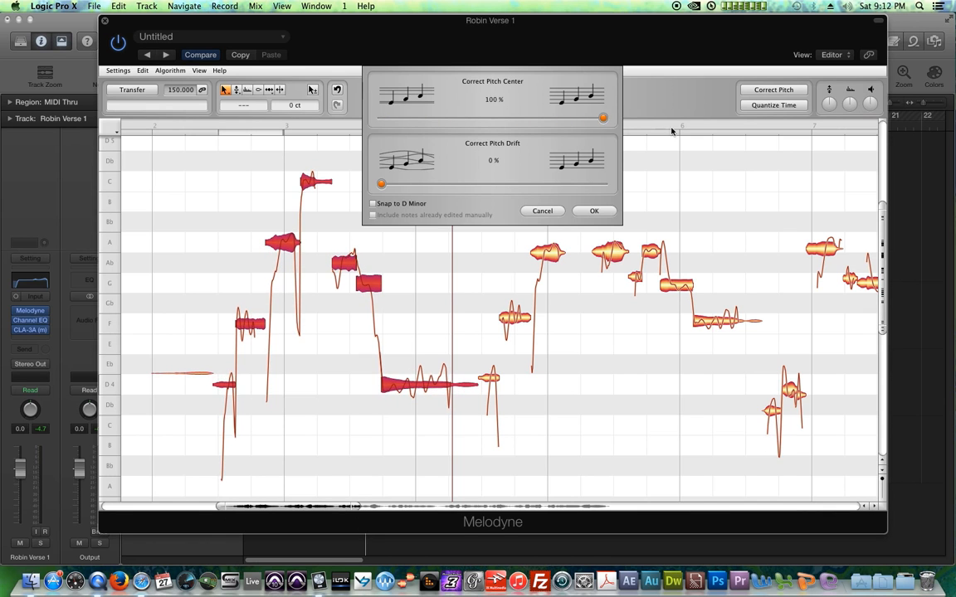
pyautogui.moveTo(551, 127); pyautogui.dragTo(687, 144)
pyautogui.moveTo(525, 132); pyautogui.dragTo(681, 129)
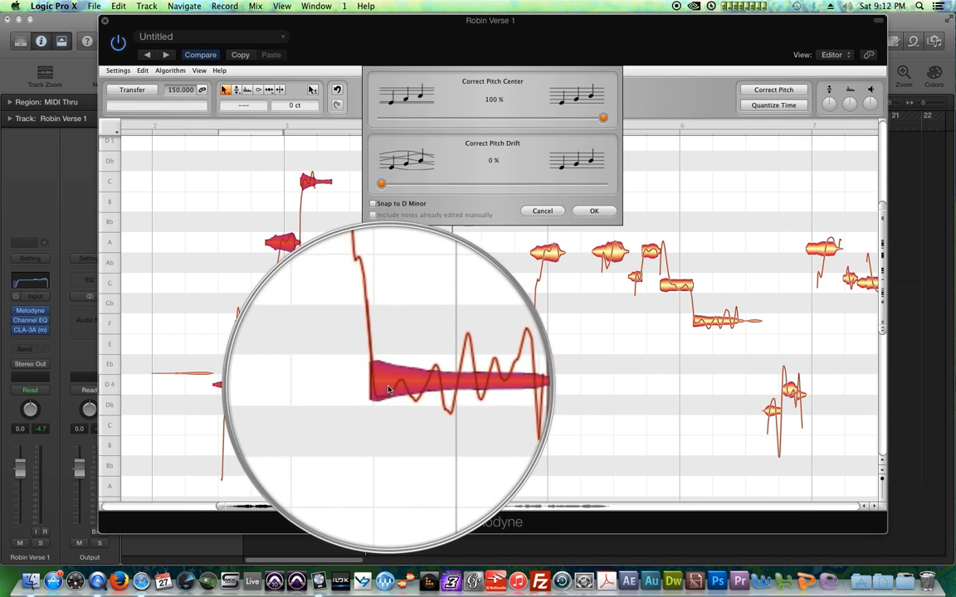
# Step: Preview Correct Pitch Drift at 100 % on the selected notes, then return it to 0 %
pyautogui.moveTo(380, 184)
pyautogui.mouseDown()
pyautogui.moveTo(602, 184)
pyautogui.moveTo(381, 183)
pyautogui.mouseUp()
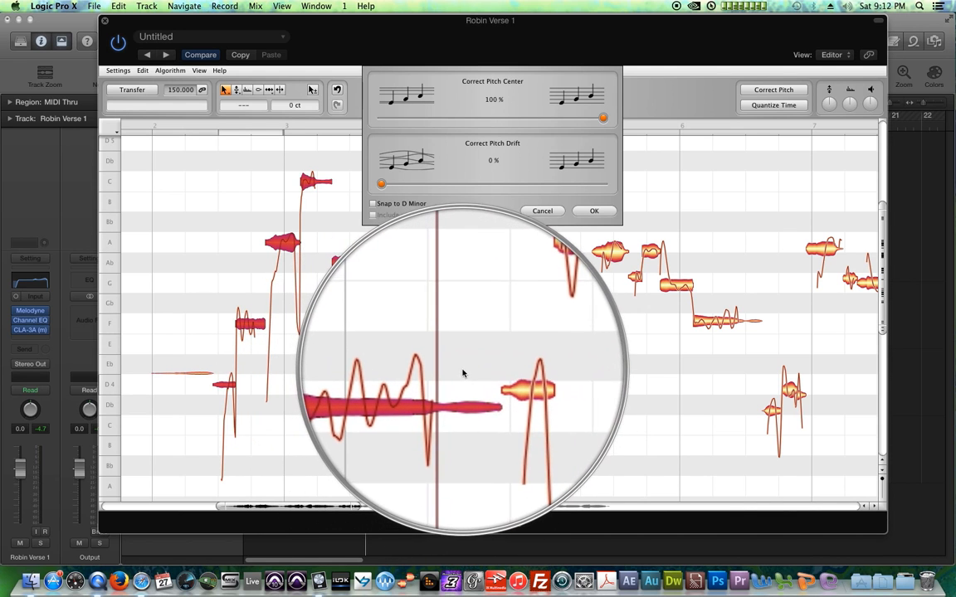
pyautogui.moveTo(381, 184); pyautogui.dragTo(602, 184)
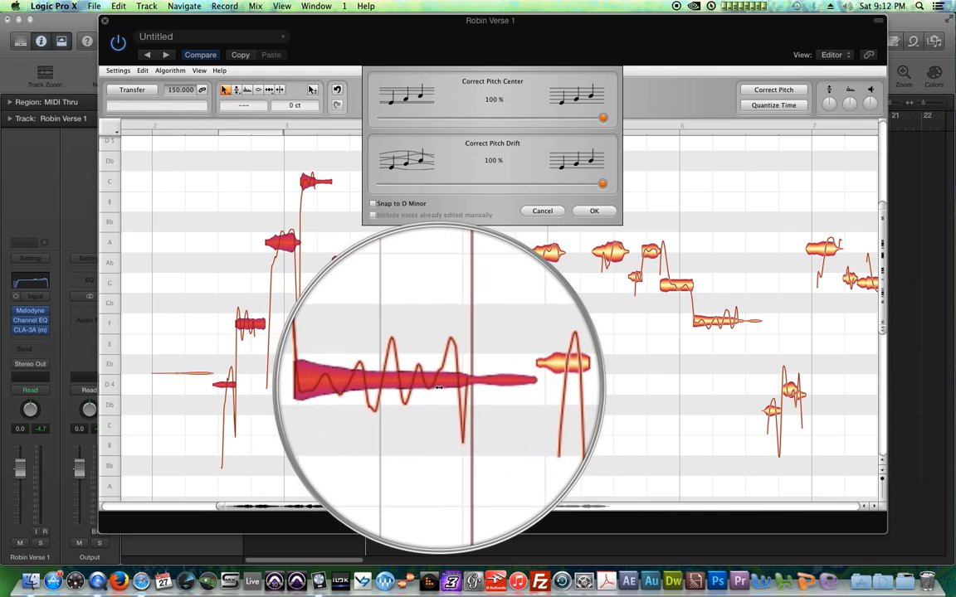
pyautogui.moveTo(603, 184); pyautogui.dragTo(334, 227)
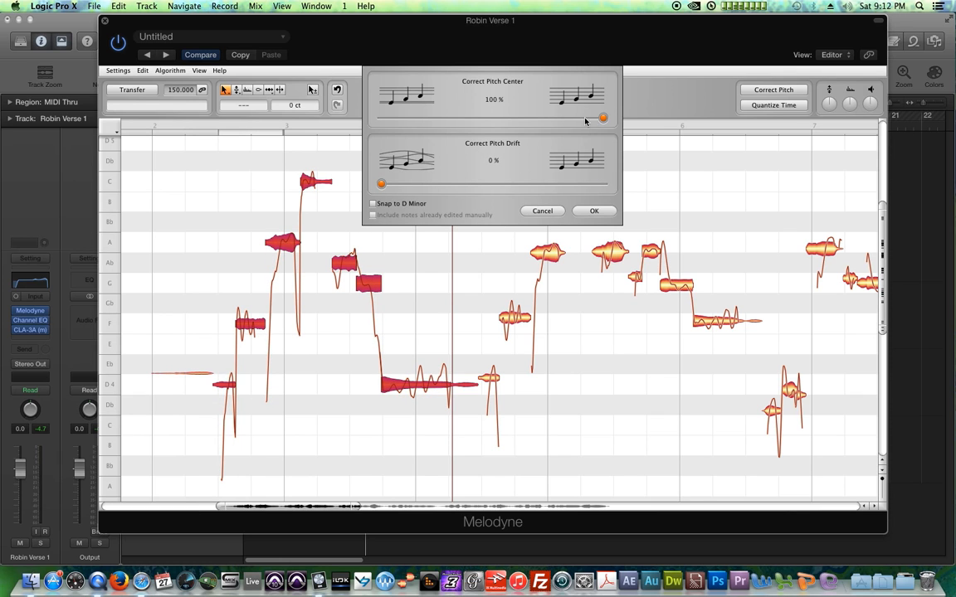
# Step: Compare Correct Pitch Center at 0 % and 100 %, then apply it at 100 % with Snap to D Minor enabled
pyautogui.moveTo(603, 119); pyautogui.dragTo(309, 138)
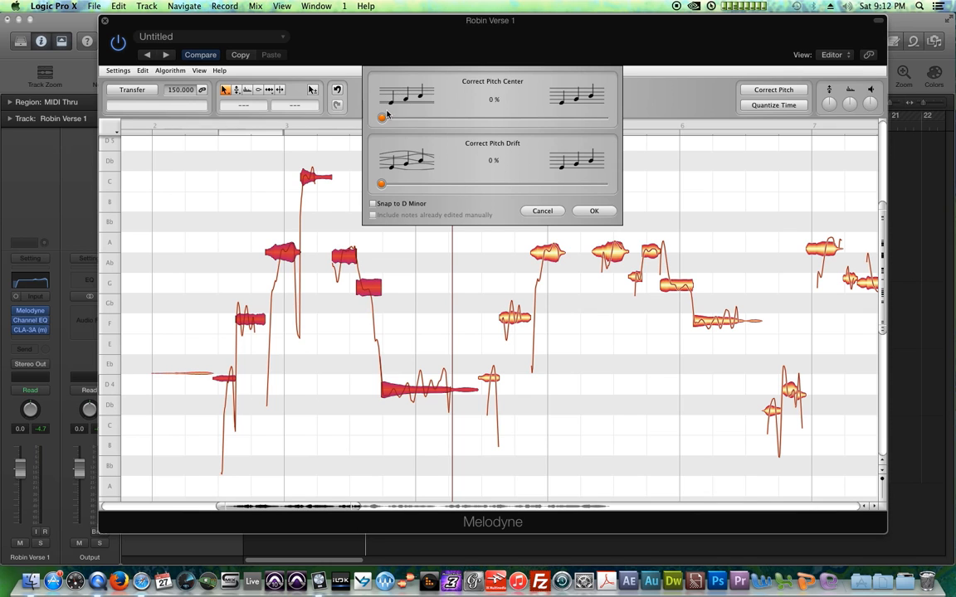
pyautogui.moveTo(383, 119); pyautogui.dragTo(655, 136)
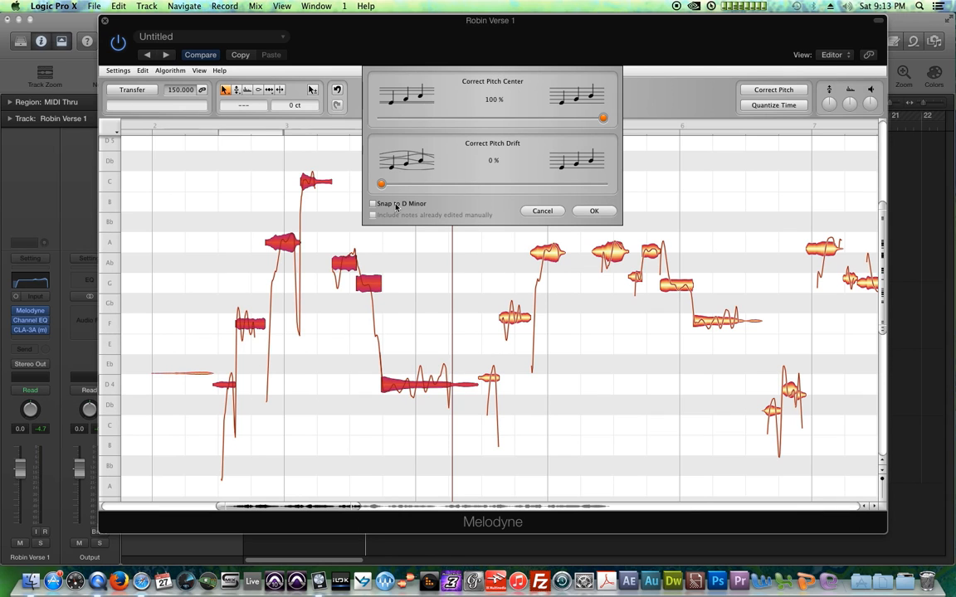
pyautogui.click(396, 206)
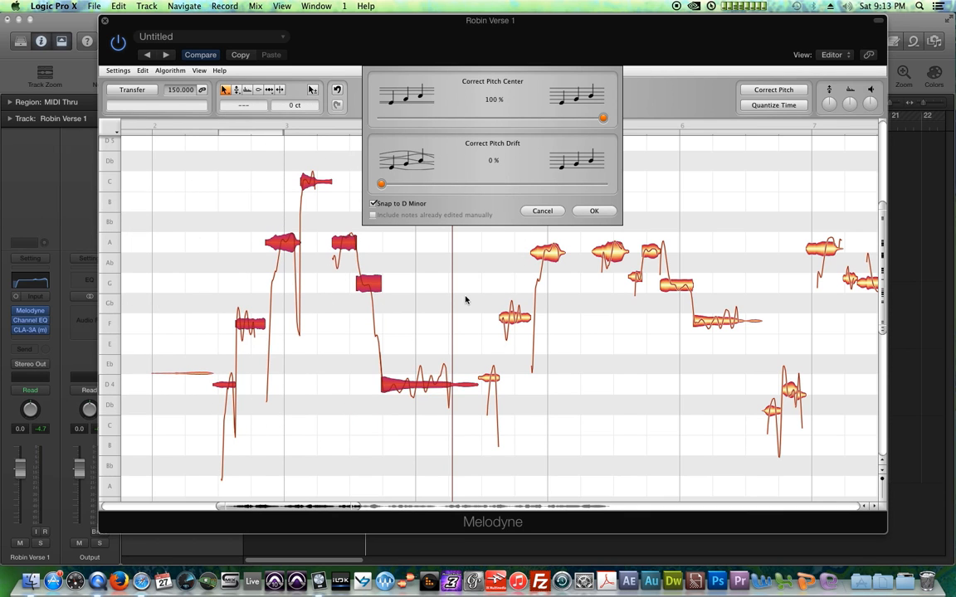
pyautogui.click(594, 210)
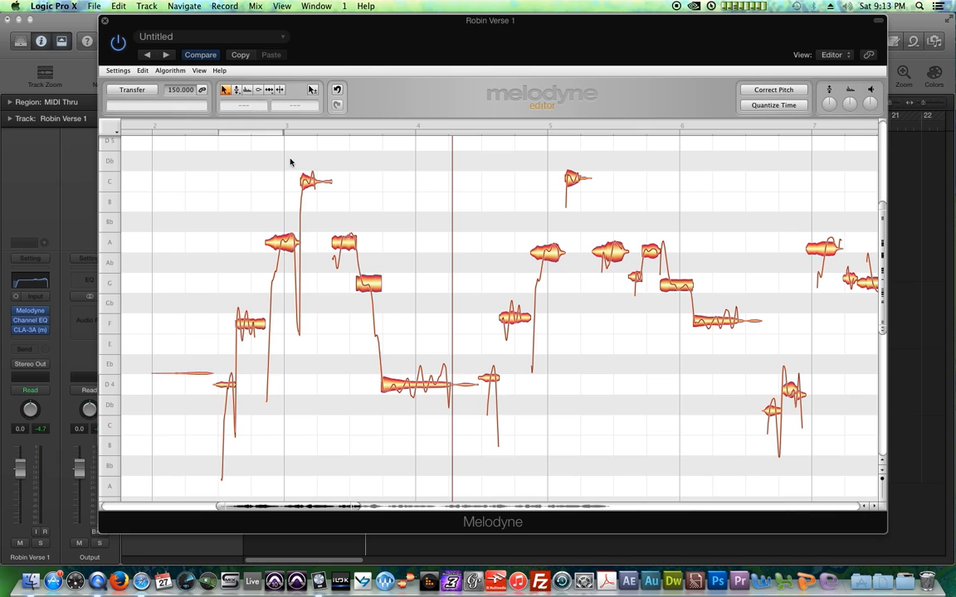
# Step: Play the corrected opening phrase from the middle of bar 2 and listen on into the second phrase
pyautogui.press('space')
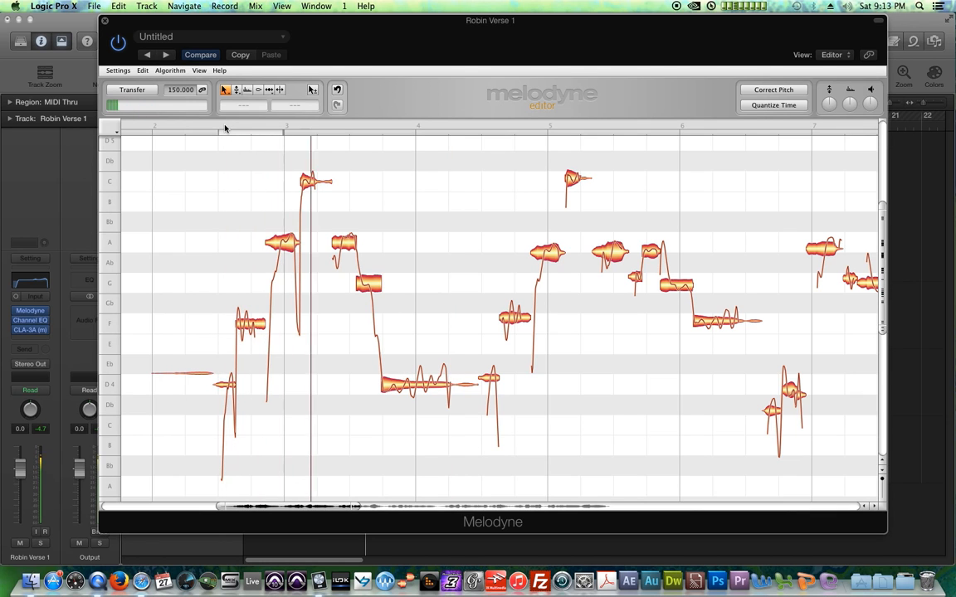
pyautogui.press('space')
pyautogui.press('space')
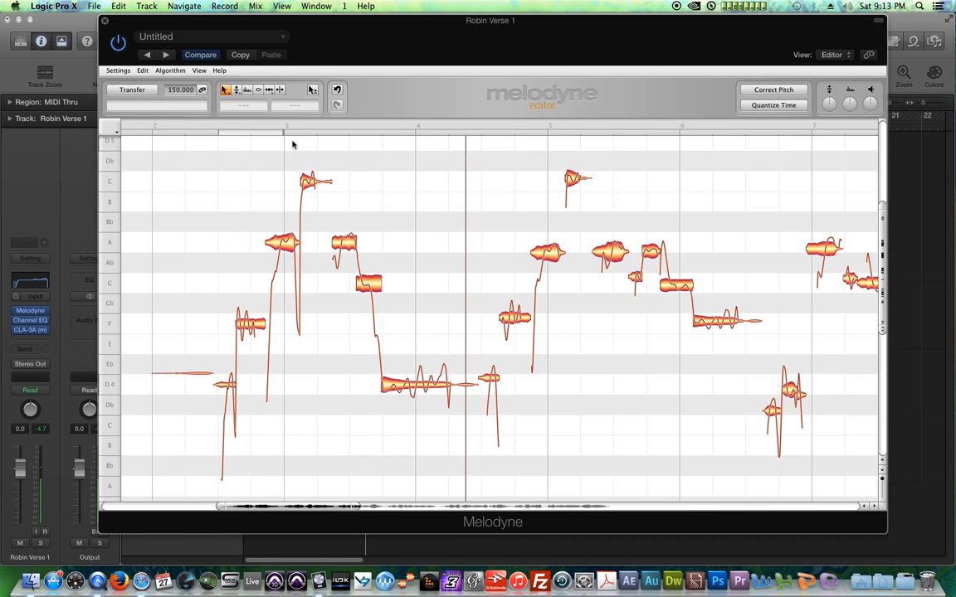
pyautogui.click(272, 124)
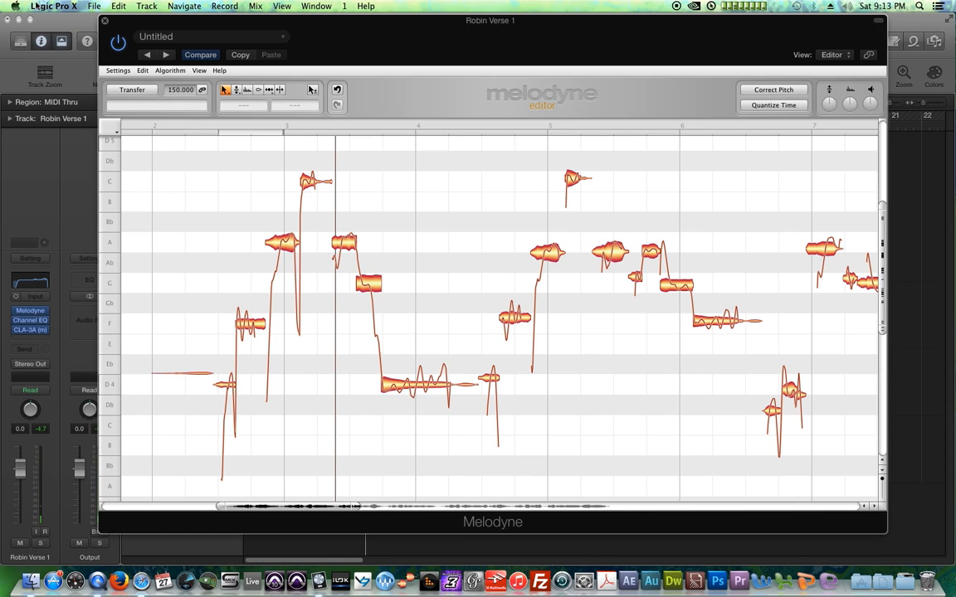
pyautogui.click(196, 128)
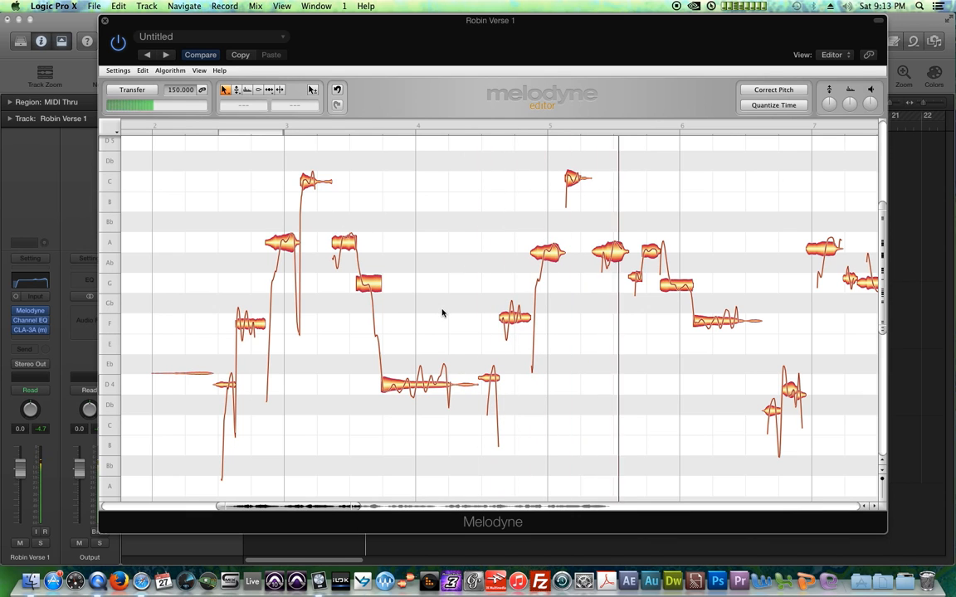
# Step: Correct the second phrase's notes in bars 4 to 6 with Pitch Center at 100 % and Snap to D Minor
pyautogui.moveTo(494, 149); pyautogui.dragTo(766, 323)
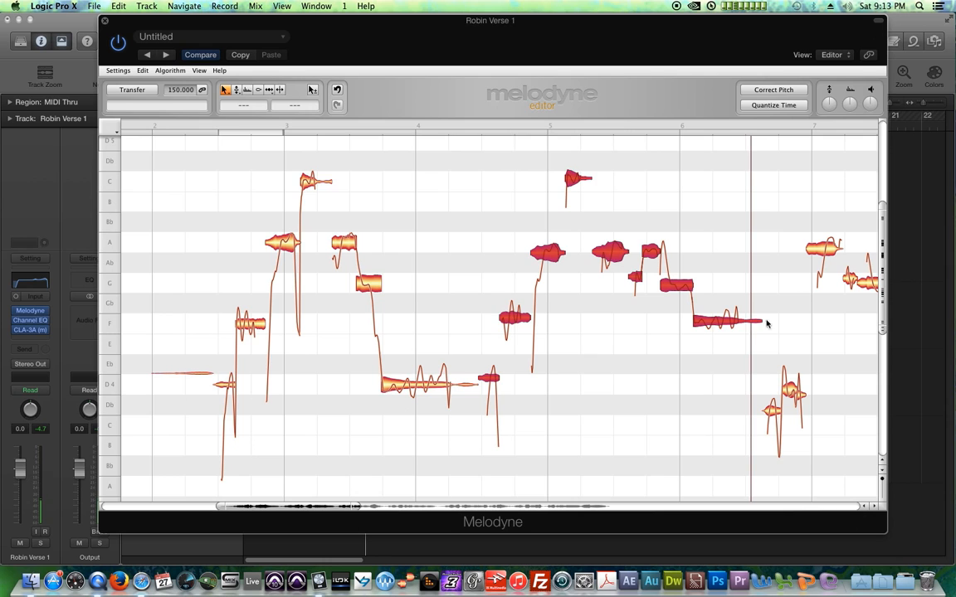
pyautogui.click(757, 91)
pyautogui.moveTo(381, 117); pyautogui.dragTo(415, 118)
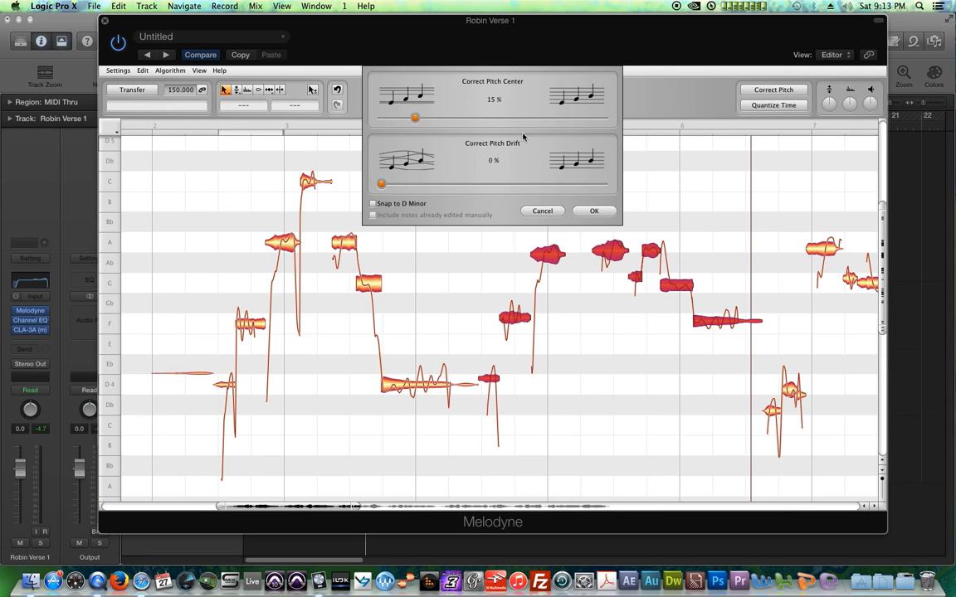
pyautogui.moveTo(523, 137); pyautogui.dragTo(724, 152)
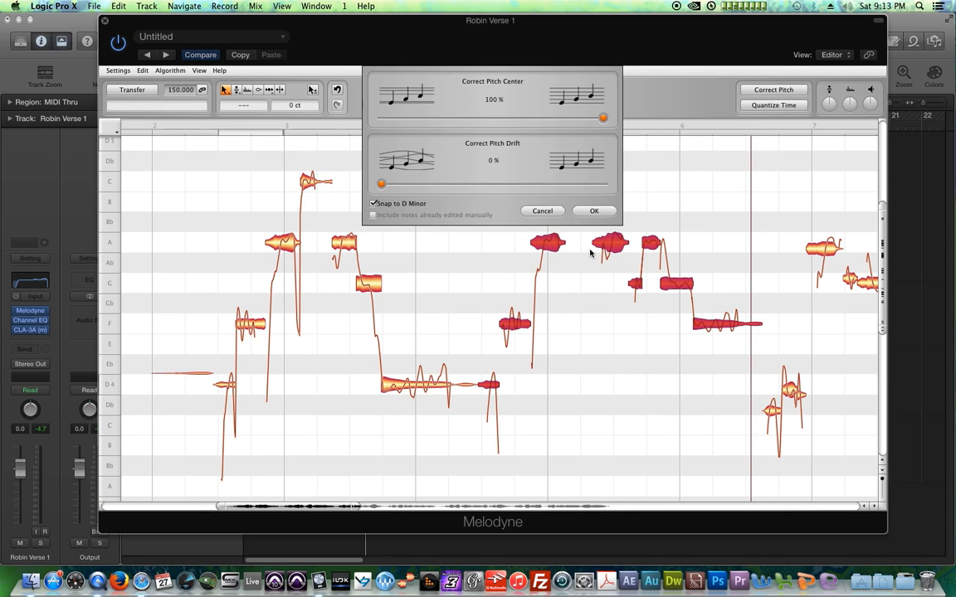
pyautogui.click(594, 210)
pyautogui.click(595, 354)
# Step: Play the corrected second phrase, then replay it from bar 5 with the view zoomed in on bars 5 to 7
pyautogui.press('space')
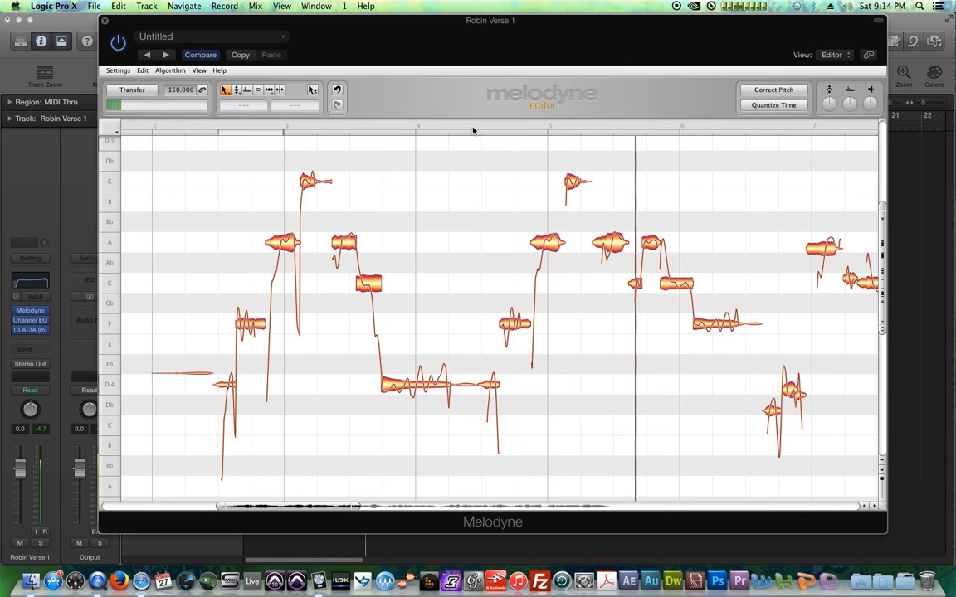
pyautogui.press('space')
pyautogui.doubleClick(587, 126)
pyautogui.press('space')
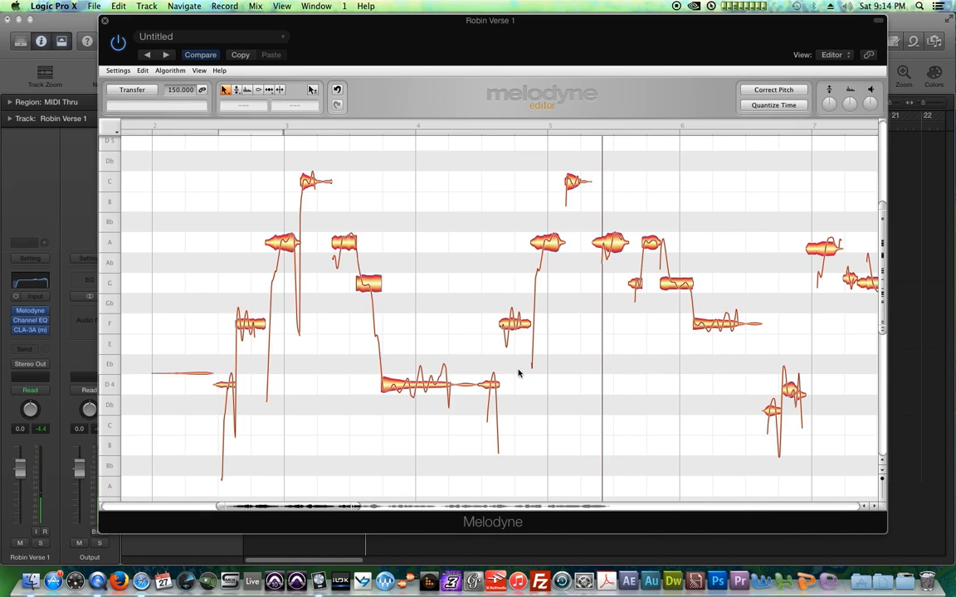
pyautogui.moveTo(327, 508)
pyautogui.mouseDown()
pyautogui.moveTo(401, 507)
pyautogui.moveTo(336, 510)
pyautogui.mouseUp()
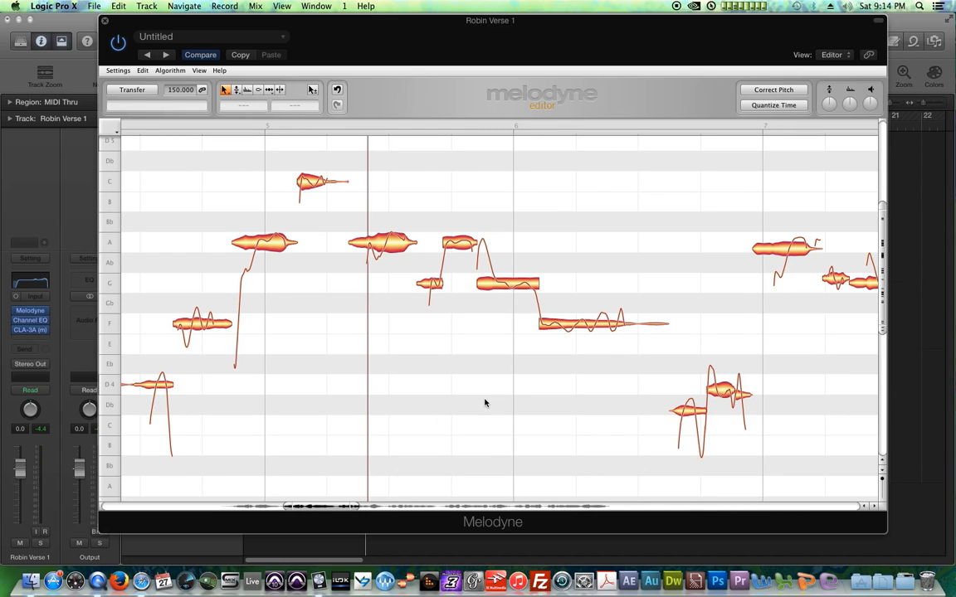
pyautogui.click(336, 127)
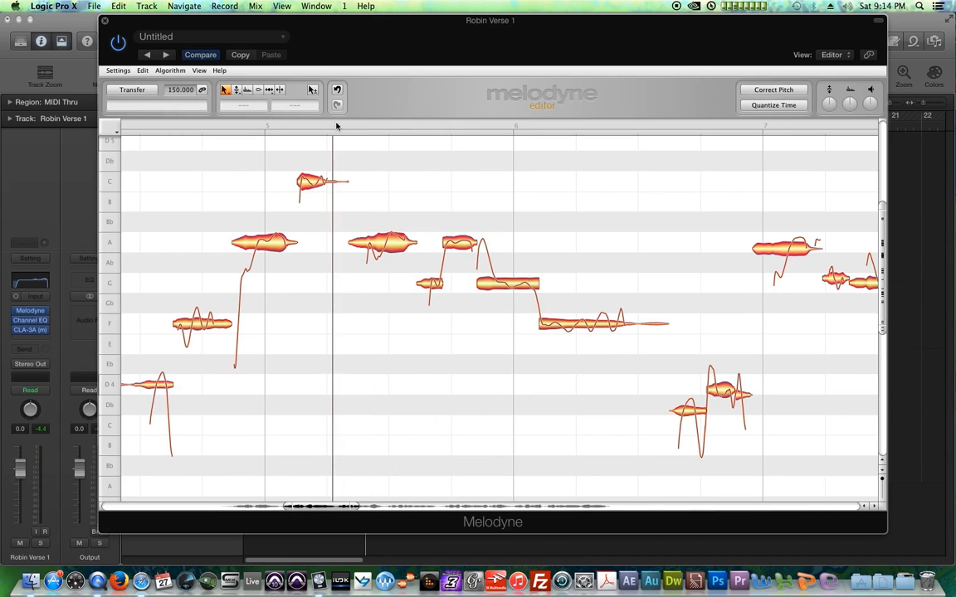
pyautogui.press('space')
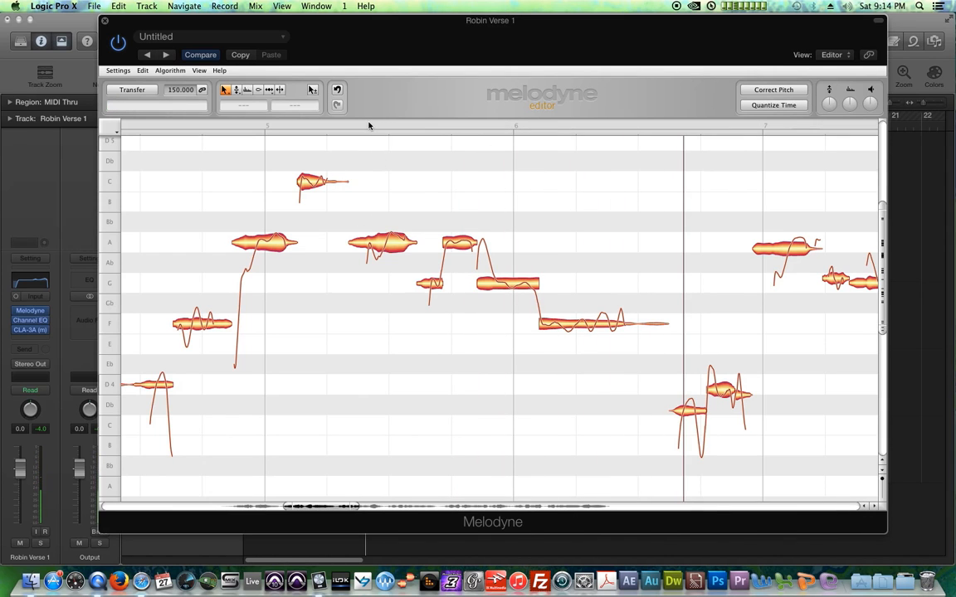
# Step: Try lowering the two A4 notes after the high C in bar 5 to Ab, replay the phrase, and undo the shift
pyautogui.moveTo(393, 179); pyautogui.dragTo(461, 252)
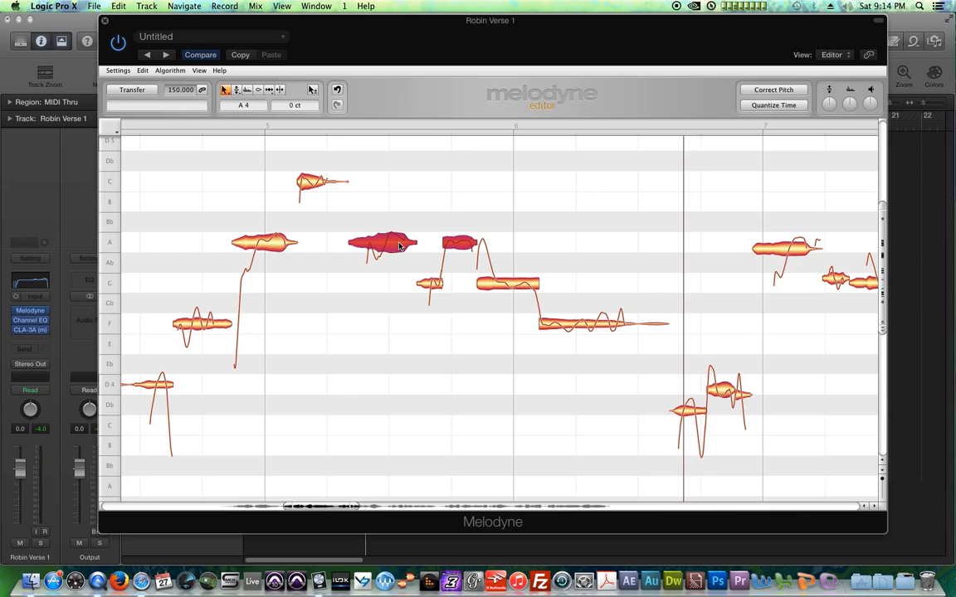
pyautogui.moveTo(388, 168); pyautogui.dragTo(470, 249)
pyautogui.moveTo(386, 247); pyautogui.dragTo(388, 268)
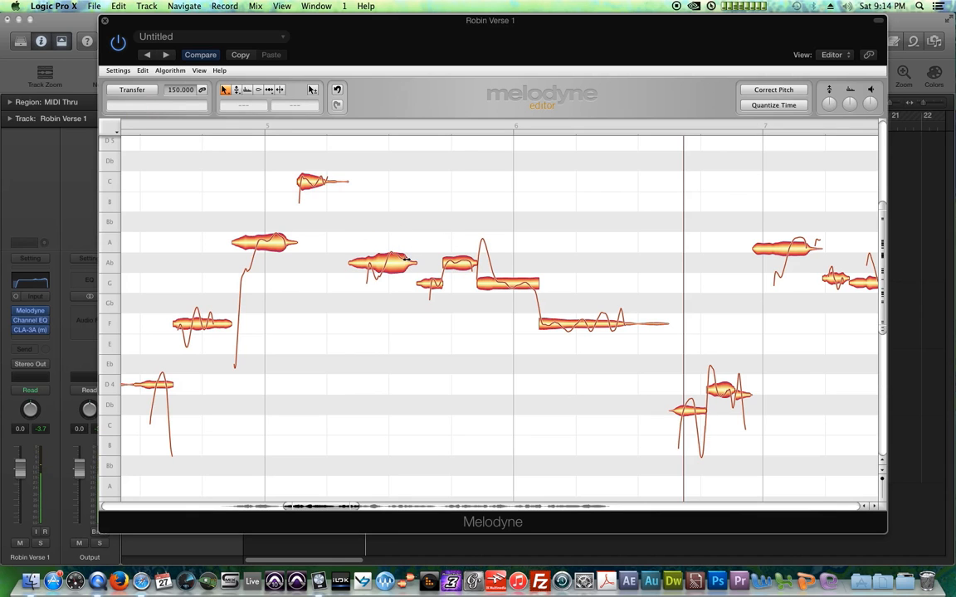
pyautogui.click(217, 126)
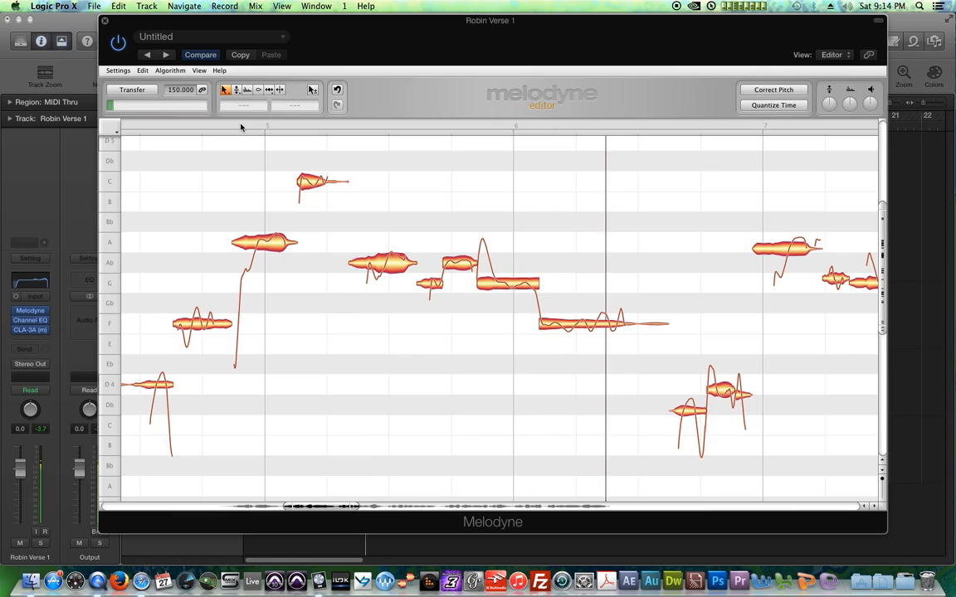
pyautogui.press('super+z')
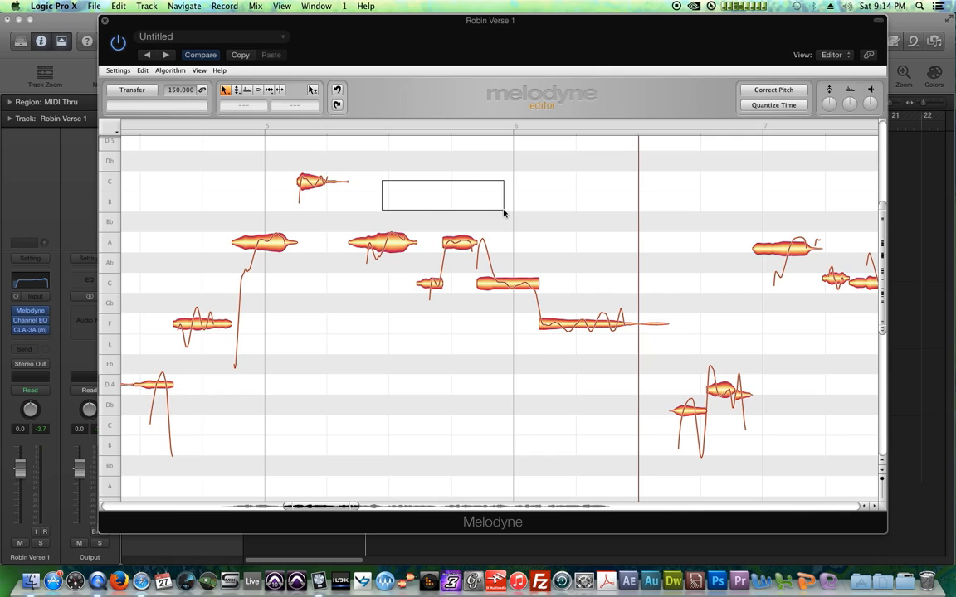
# Step: Lower the same two A4 notes in bar 5 only partway toward Ab and play the phrase again
pyautogui.moveTo(503, 213); pyautogui.dragTo(519, 266)
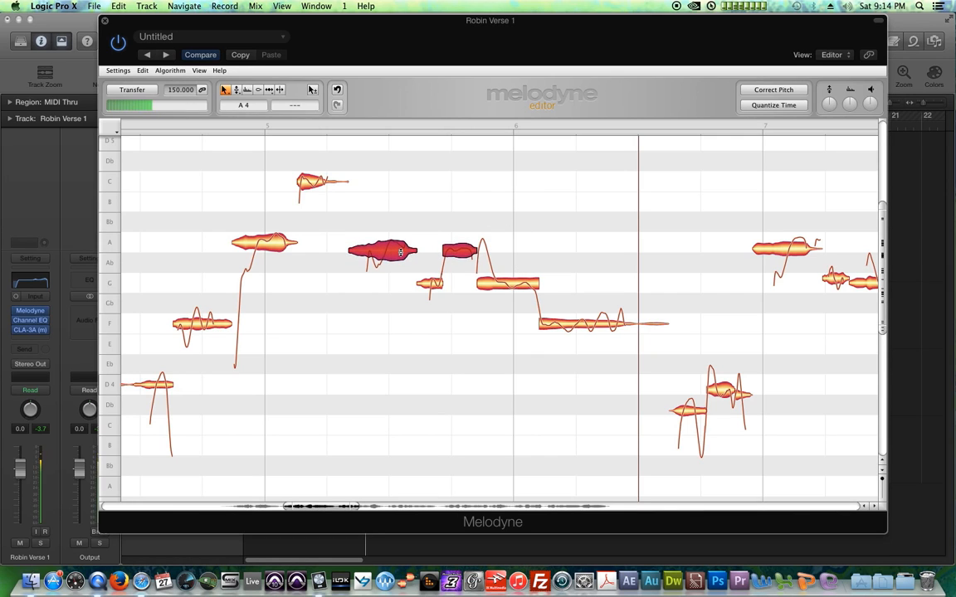
pyautogui.click(409, 192)
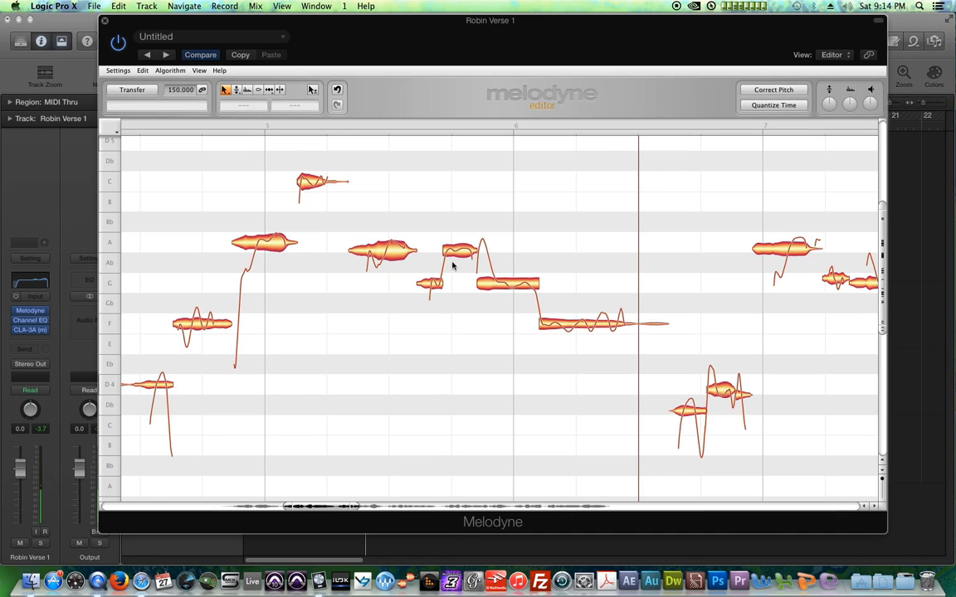
pyautogui.click(230, 128)
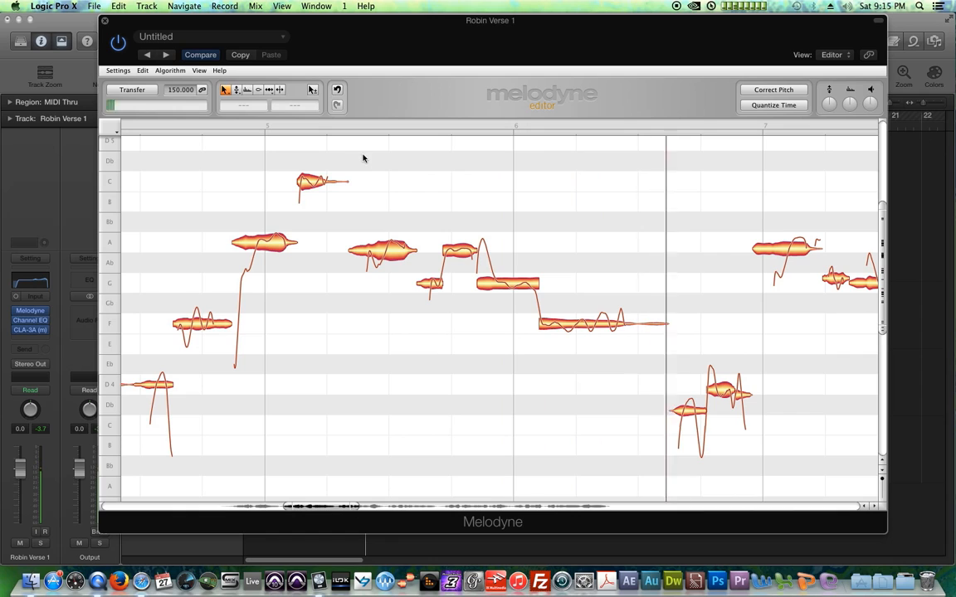
# Step: Undo the partial shift, lower only the last A4 note in bar 5 partway toward Ab, and replay the phrase
pyautogui.press('super+z')
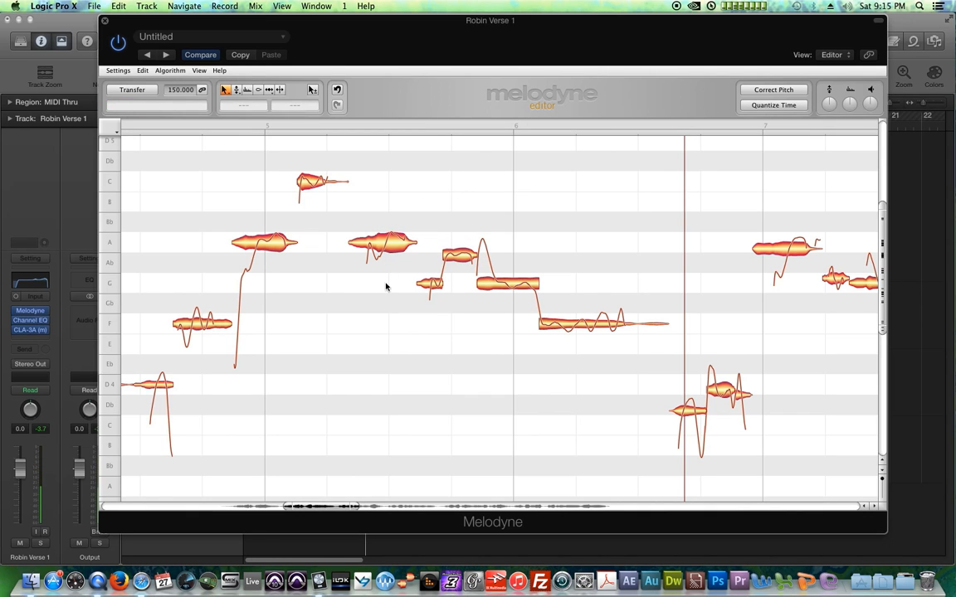
pyautogui.click(231, 127)
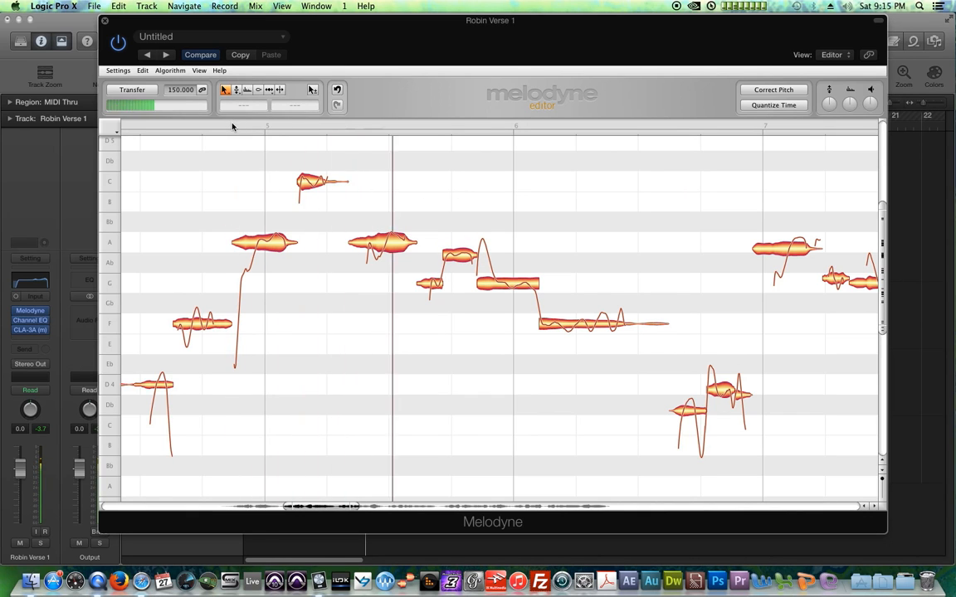
pyautogui.press('space')
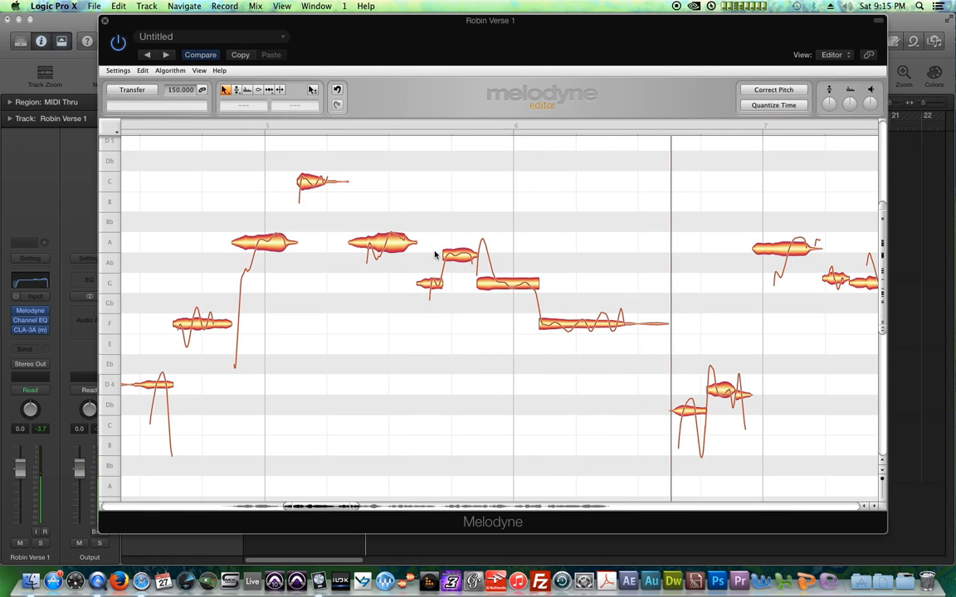
# Step: Raise the lowered last A4 note in bar 5 slightly back toward A and replay the phrase
pyautogui.click(239, 128)
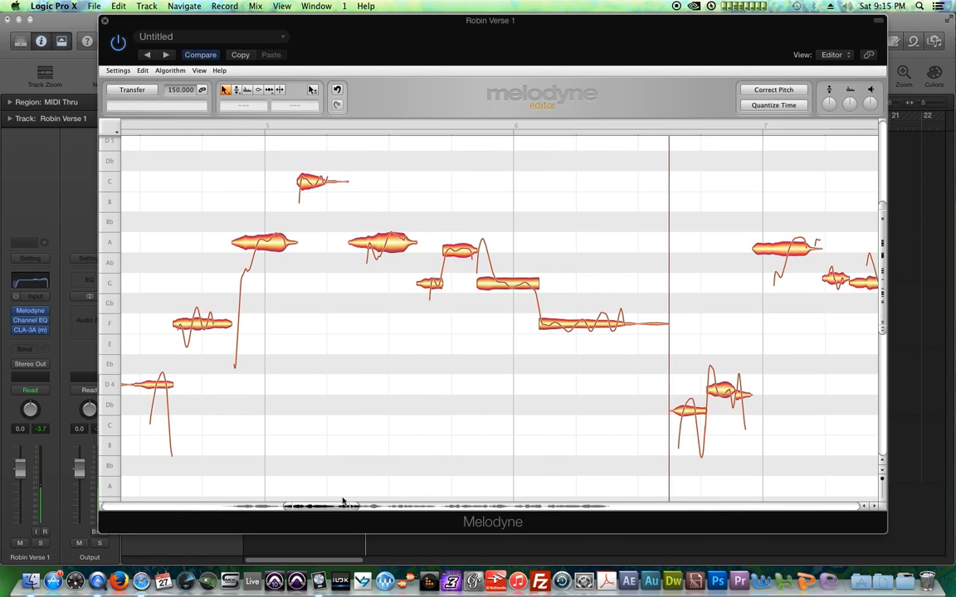
# Step: Play the phrase spanning bars 6 to 8, then correct its notes to 100% pitch center with Snap to D Minor
pyautogui.moveTo(315, 514); pyautogui.dragTo(371, 521)
pyautogui.click(194, 128)
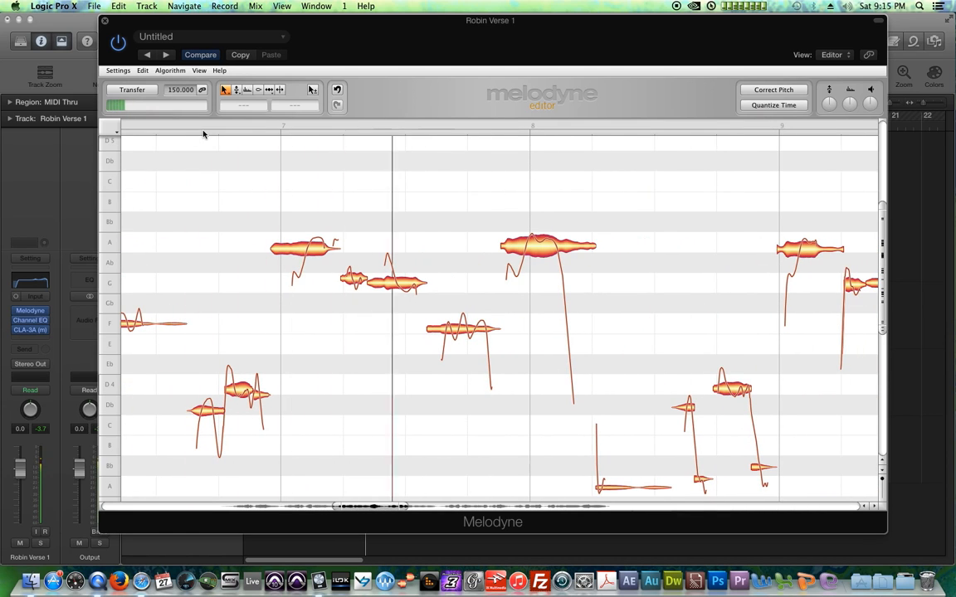
pyautogui.moveTo(209, 151); pyautogui.dragTo(516, 465)
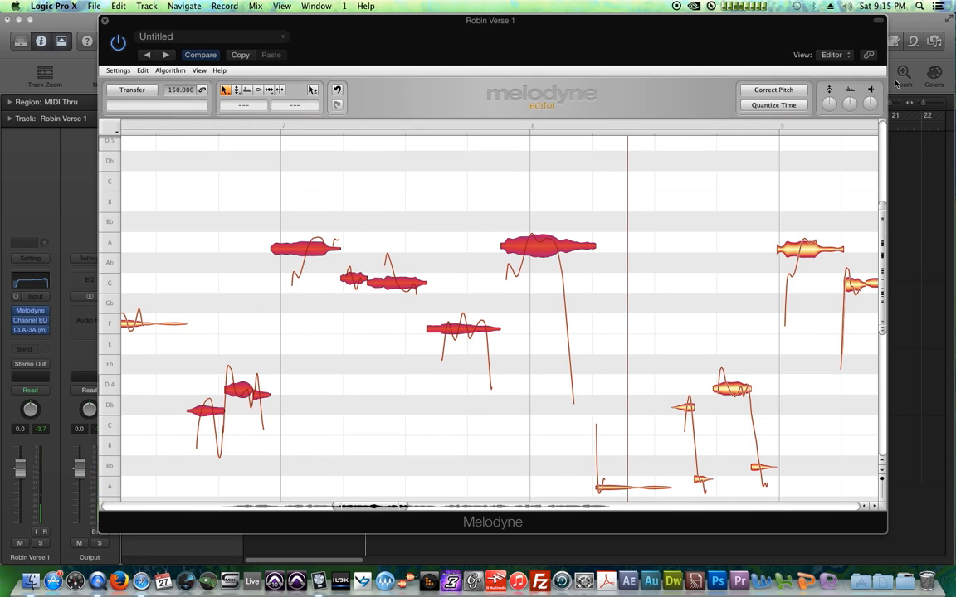
pyautogui.click(773, 90)
pyautogui.moveTo(384, 117); pyautogui.dragTo(603, 116)
pyautogui.click(402, 203)
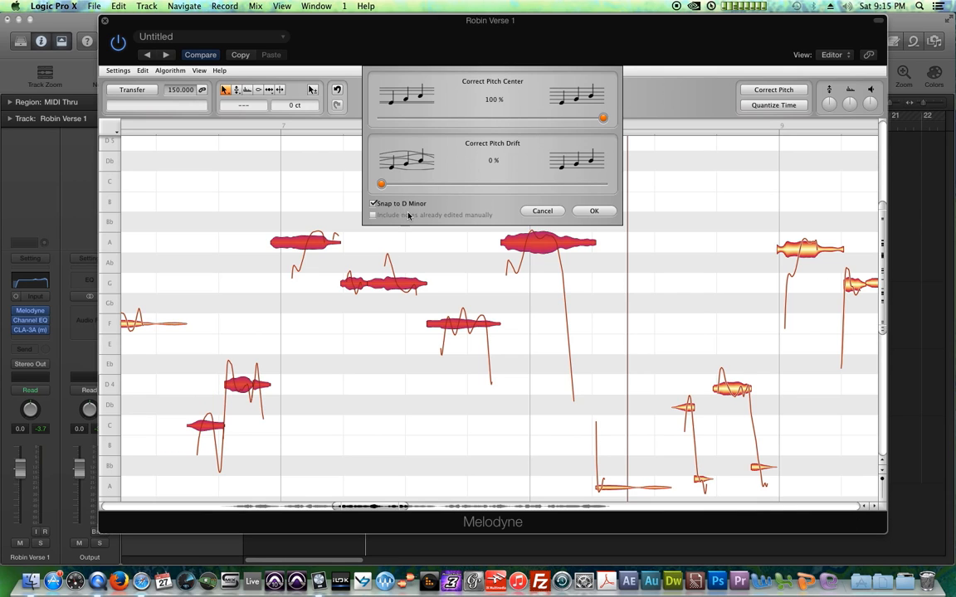
pyautogui.click(594, 210)
# Step: Play the corrected phrase, raise its first note just before bar 7 from C to D4, and replay it
pyautogui.click(232, 195)
pyautogui.press('space')
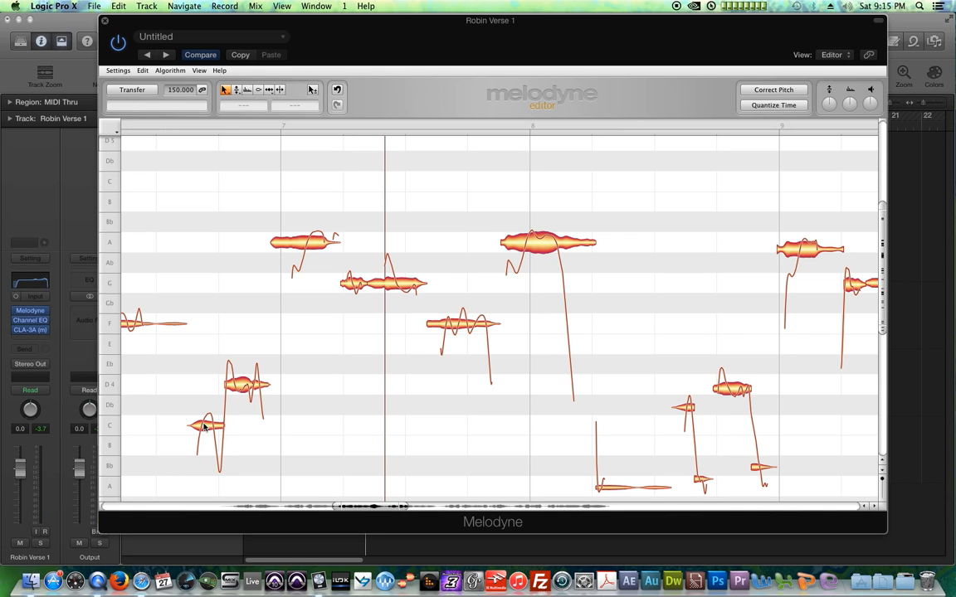
pyautogui.moveTo(203, 426); pyautogui.dragTo(205, 386)
pyautogui.click(195, 124)
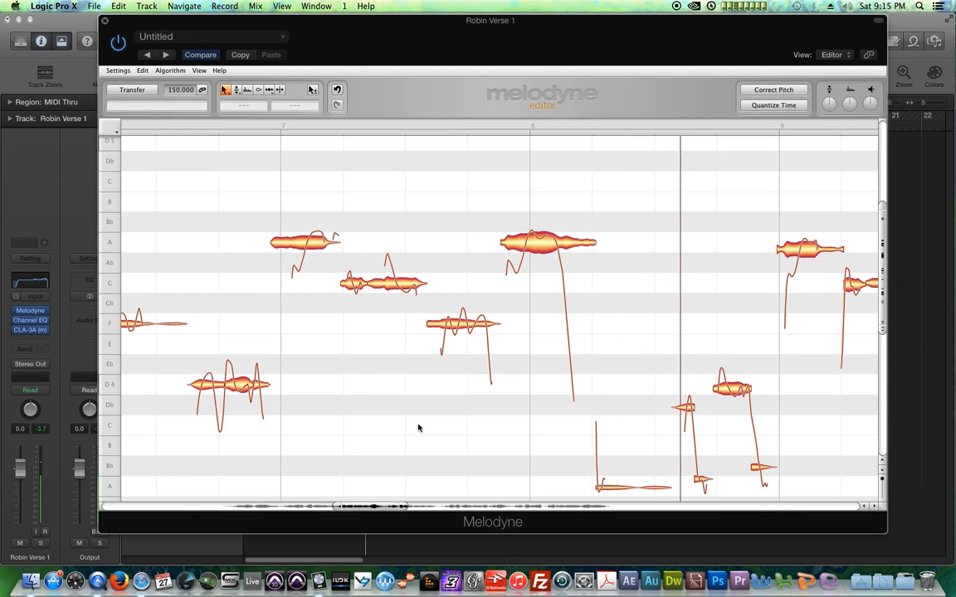
# Step: Audition the phrase in bars 9 and 10, correct its main notes to 100% pitch center with Snap to D Minor, and replay it
pyautogui.moveTo(384, 508); pyautogui.dragTo(416, 475)
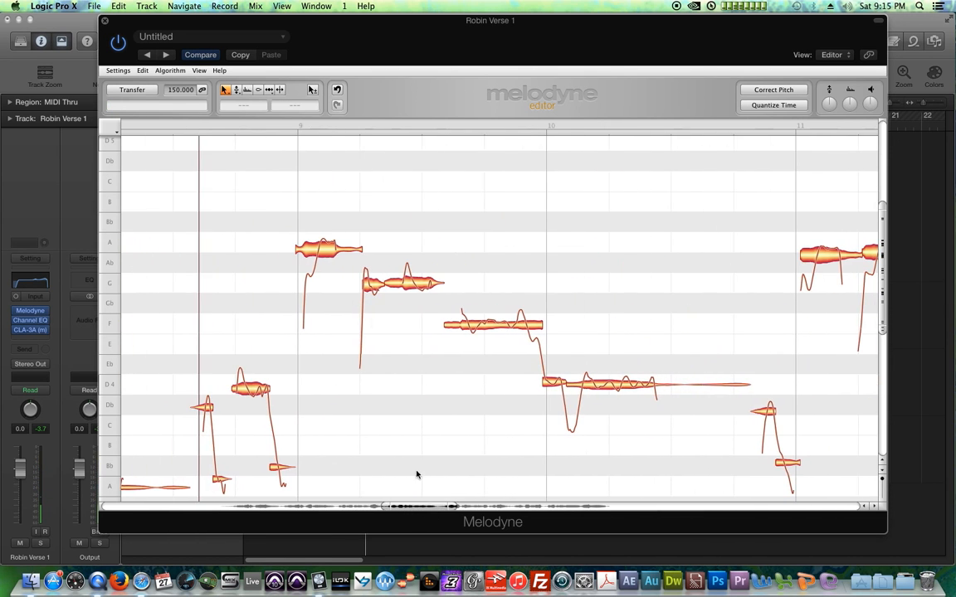
pyautogui.click(189, 125)
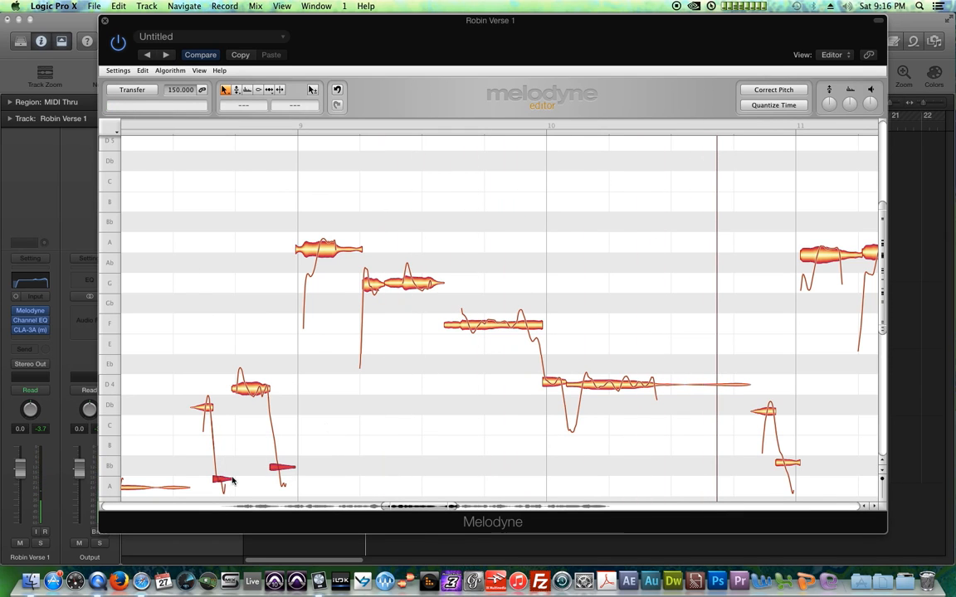
pyautogui.moveTo(185, 339); pyautogui.dragTo(257, 415)
pyautogui.moveTo(355, 235); pyautogui.dragTo(626, 416)
pyautogui.click(773, 90)
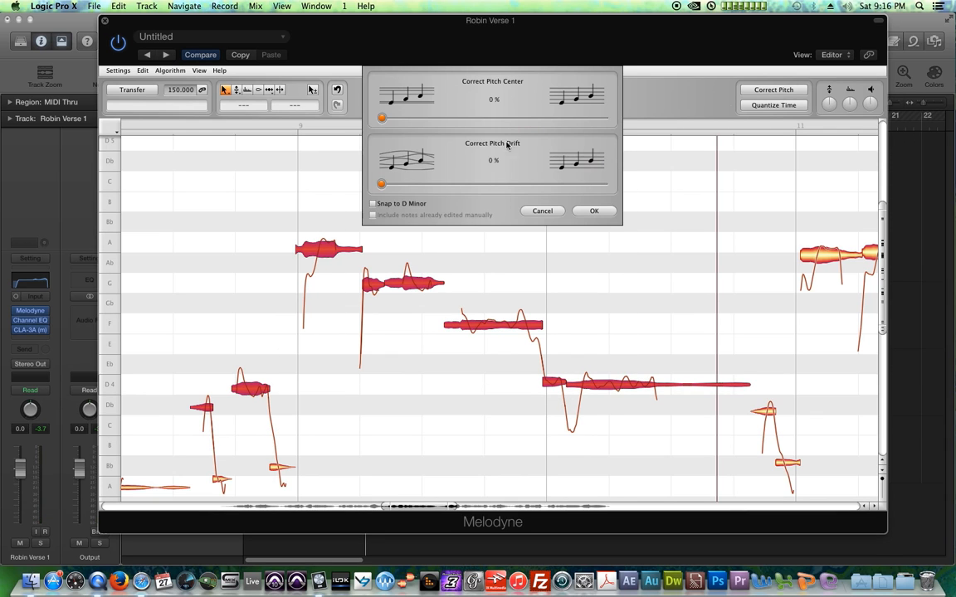
pyautogui.moveTo(577, 124); pyautogui.dragTo(606, 119)
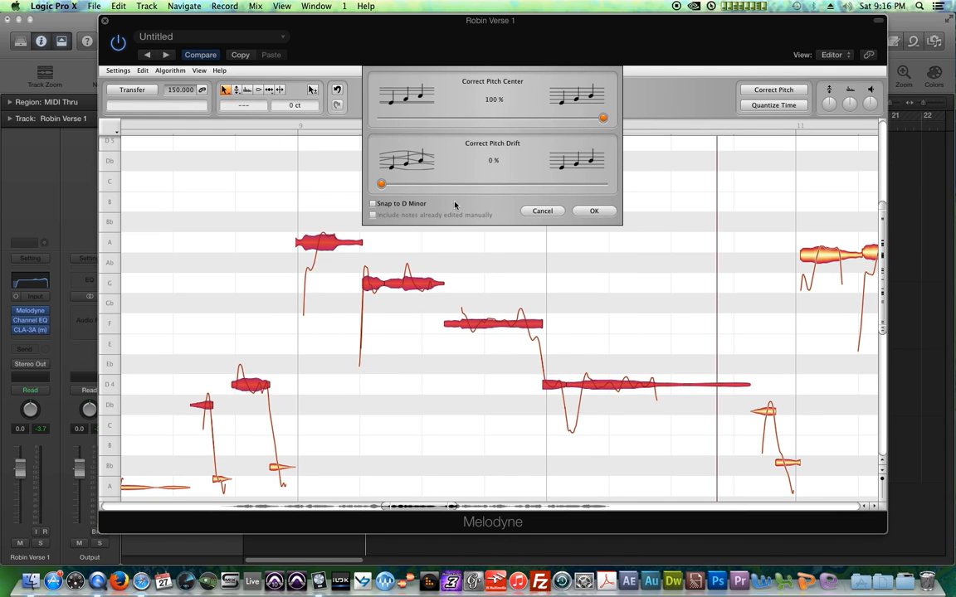
pyautogui.click(595, 213)
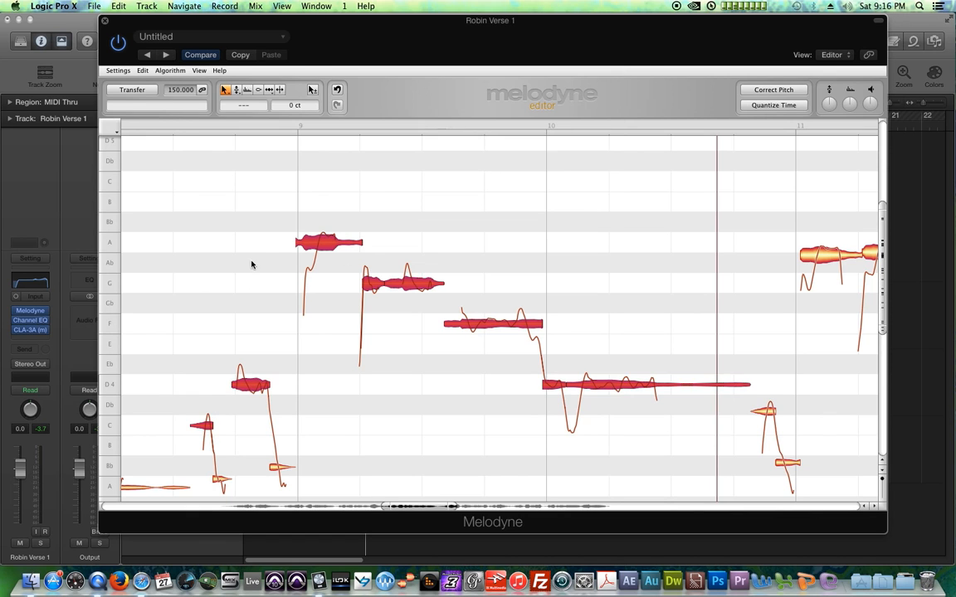
pyautogui.click(252, 265)
pyautogui.doubleClick(193, 126)
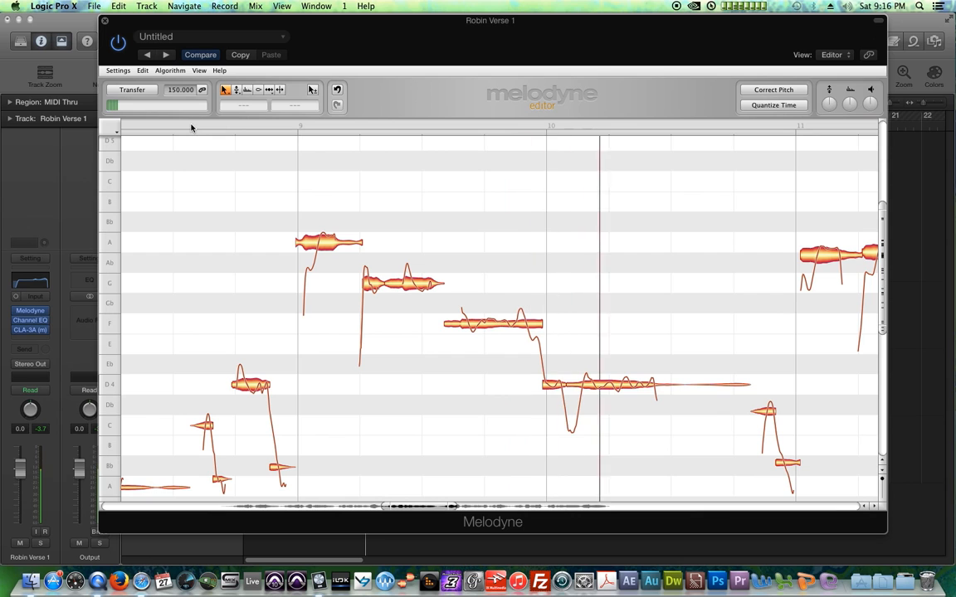
# Step: Play from bar 9 into the next phrase, then audition bars 11 to 13
pyautogui.moveTo(438, 505); pyautogui.dragTo(455, 508)
pyautogui.click(266, 128)
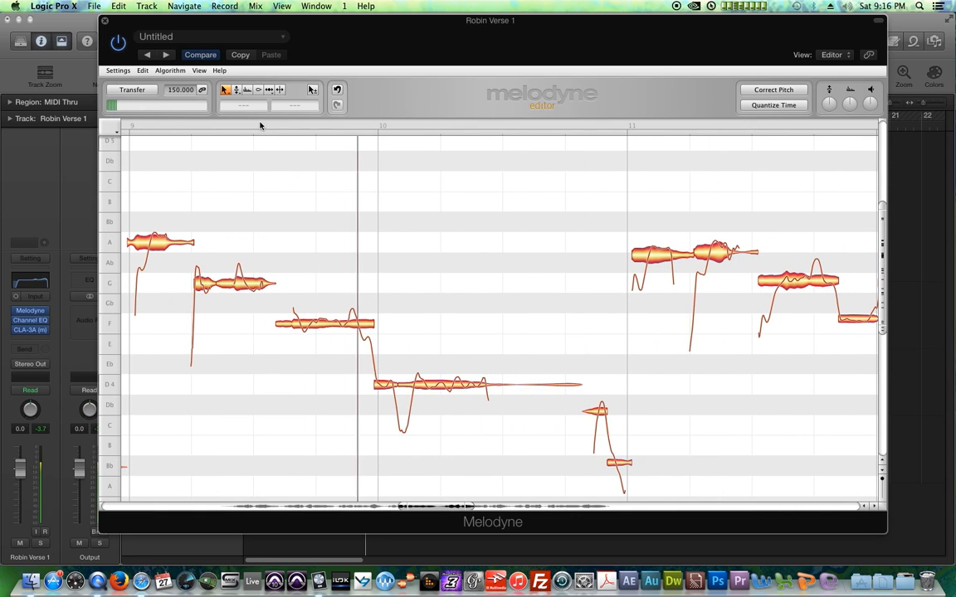
pyautogui.moveTo(420, 503); pyautogui.dragTo(480, 516)
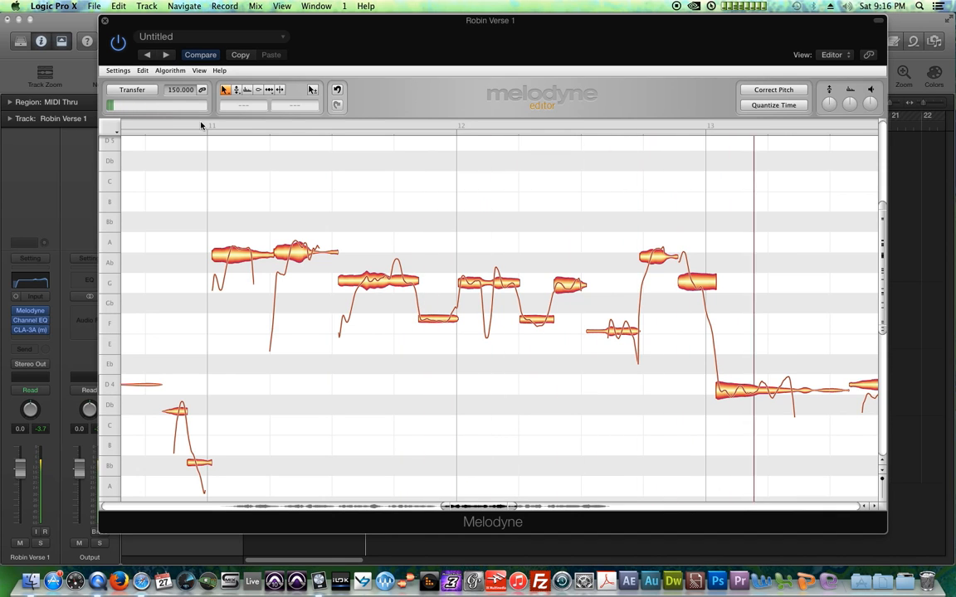
# Step: Correct the notes from bar 11 into bar 13 to 100% pitch center with Snap to D Minor and replay the phrase
pyautogui.moveTo(292, 240); pyautogui.dragTo(751, 406)
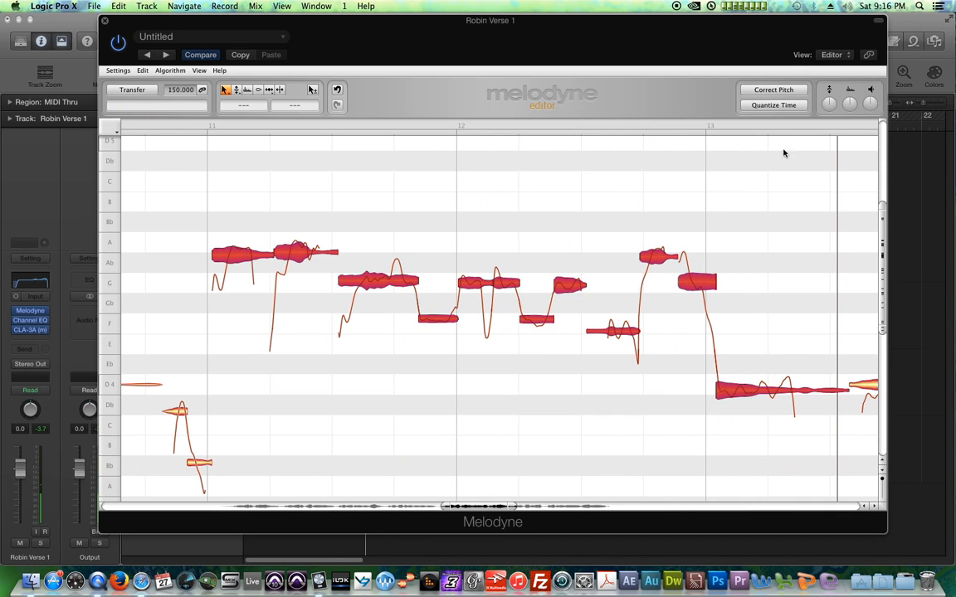
pyautogui.click(773, 90)
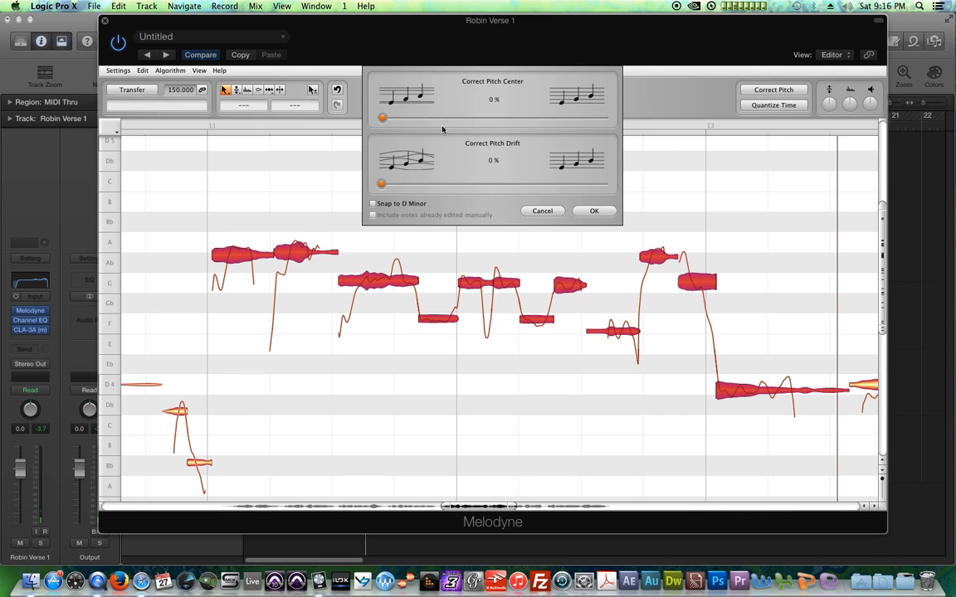
pyautogui.moveTo(442, 129); pyautogui.dragTo(755, 160)
pyautogui.click(405, 206)
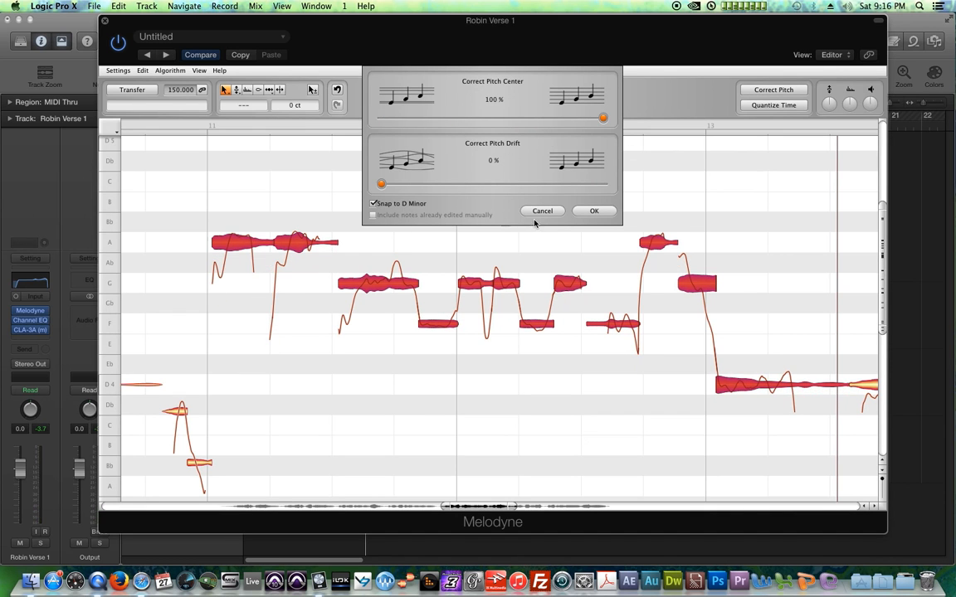
pyautogui.click(589, 211)
pyautogui.click(465, 199)
pyautogui.click(205, 126)
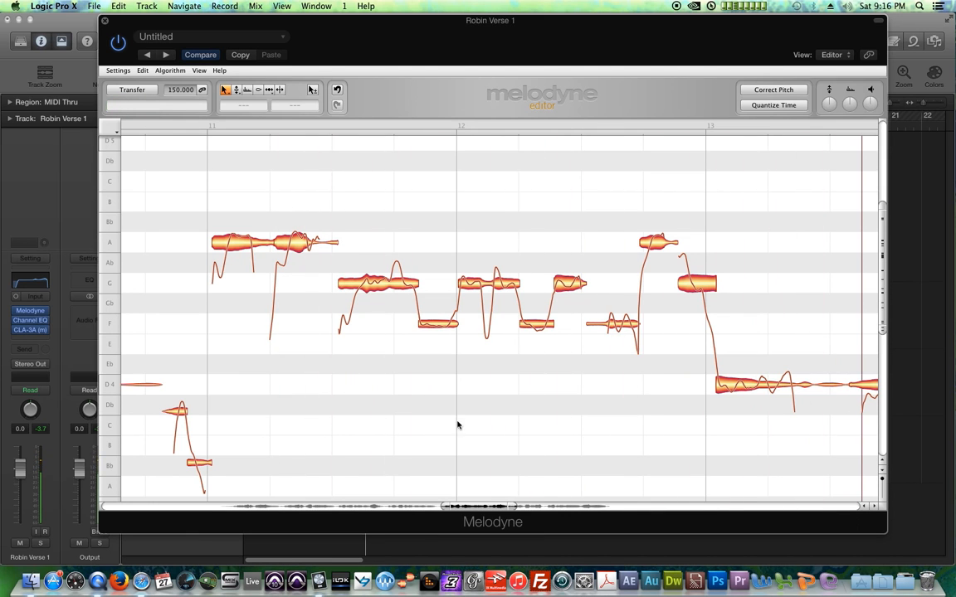
# Step: Play the vocal from just before bar 13, then audition the phrase in bars 14 to 16
pyautogui.moveTo(498, 507); pyautogui.dragTo(536, 506)
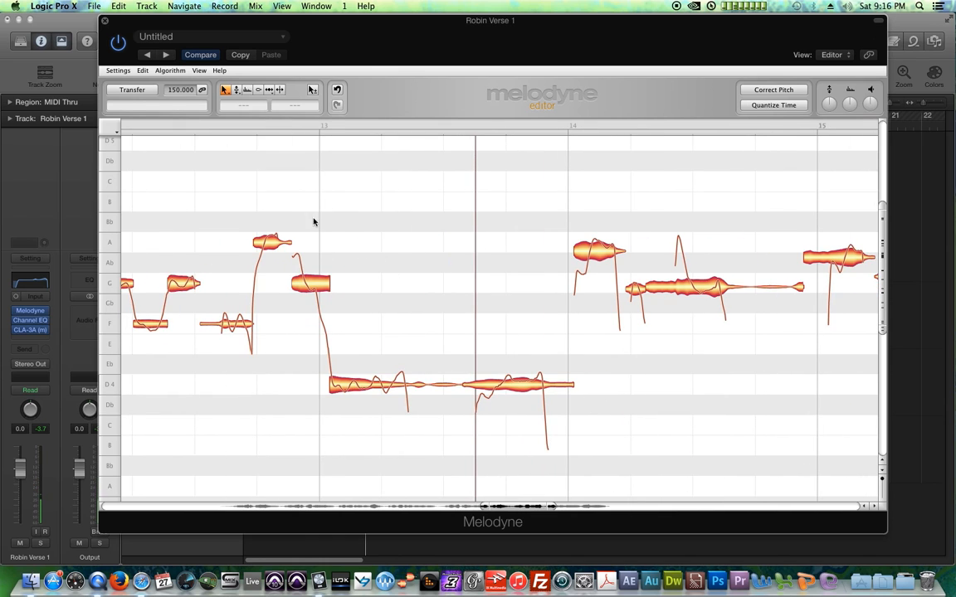
pyautogui.click(259, 126)
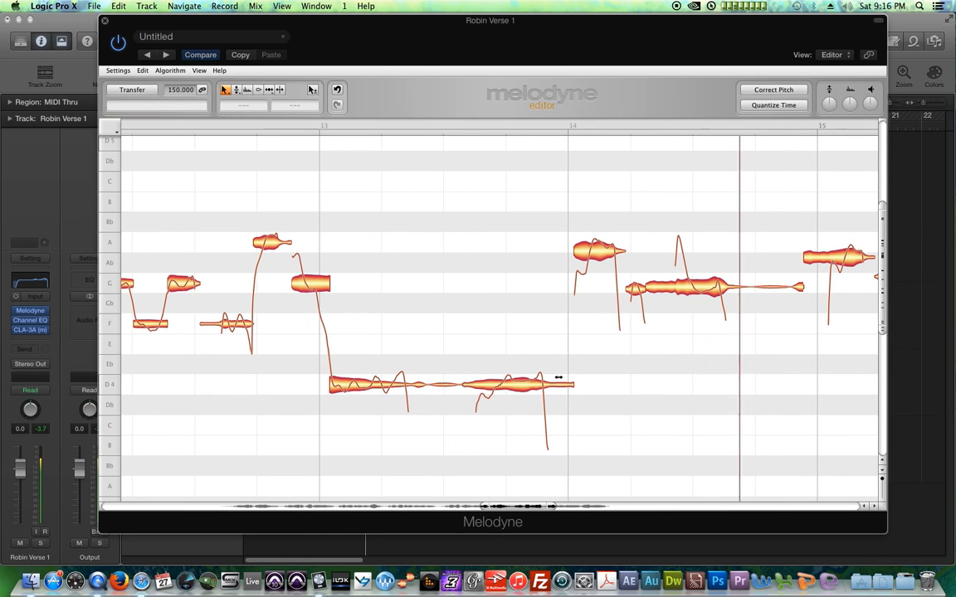
pyautogui.moveTo(512, 508); pyautogui.dragTo(541, 508)
pyautogui.click(166, 123)
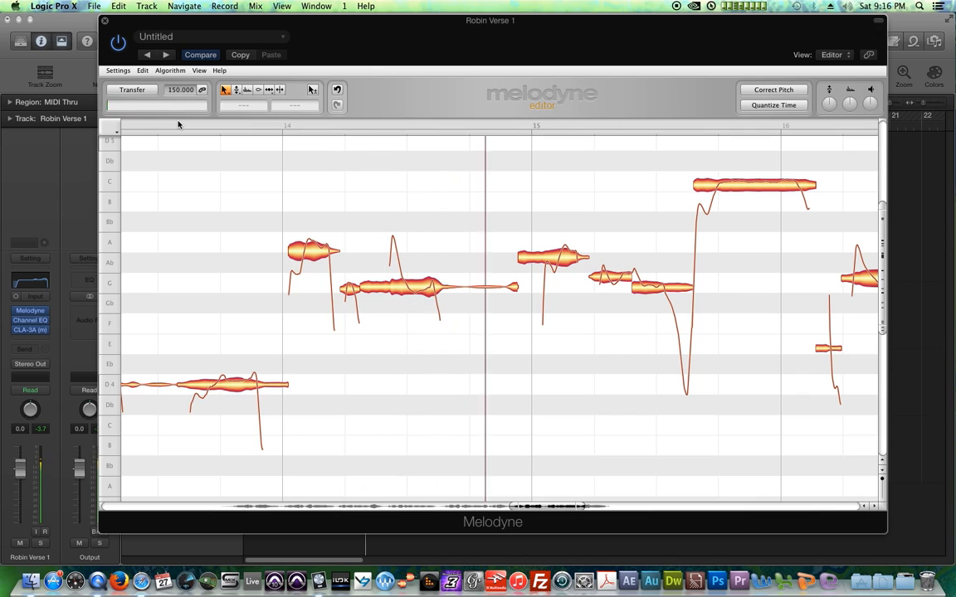
pyautogui.press('space')
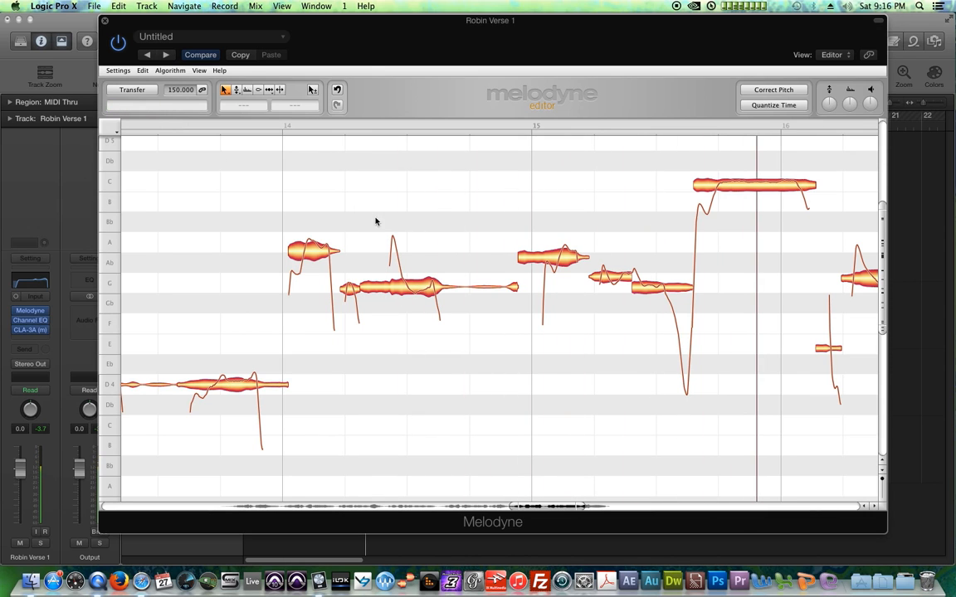
# Step: Correct the notes from late bar 13 into bar 16 to 100% pitch center with Snap to D Minor and replay the phrase
pyautogui.click(545, 257)
pyautogui.moveTo(227, 142); pyautogui.dragTo(859, 474)
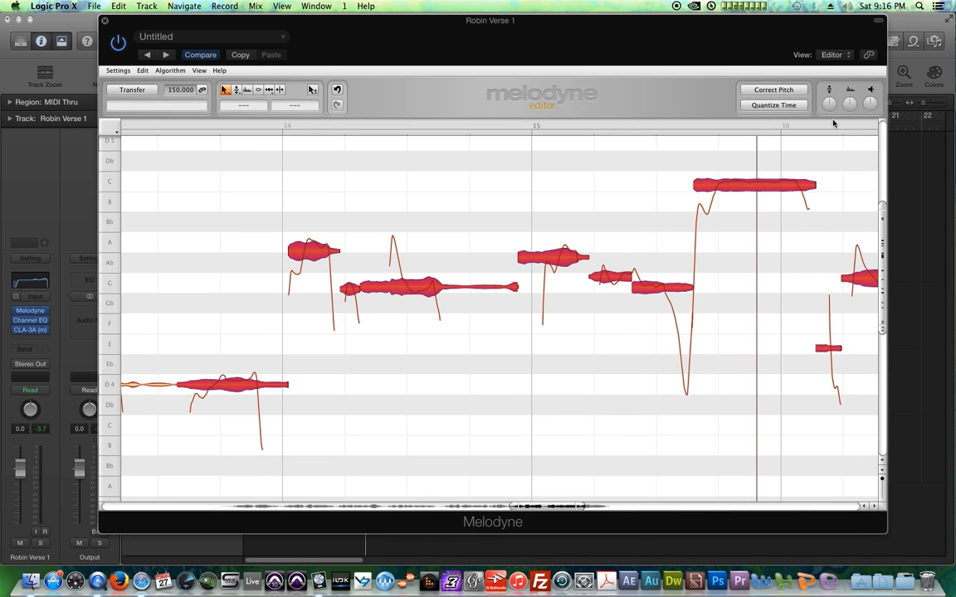
pyautogui.click(772, 90)
pyautogui.moveTo(381, 119); pyautogui.dragTo(603, 118)
pyautogui.click(373, 203)
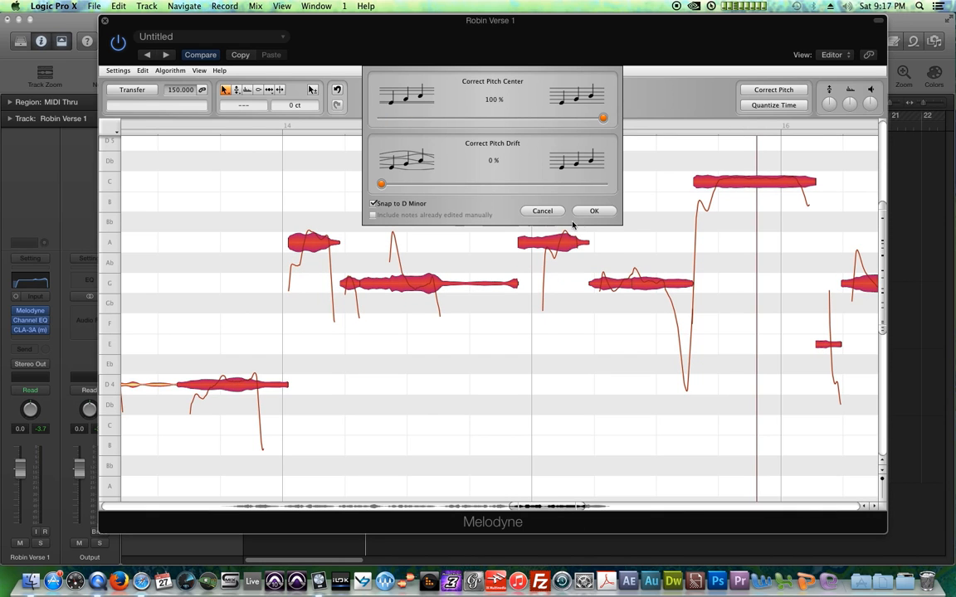
pyautogui.click(440, 389)
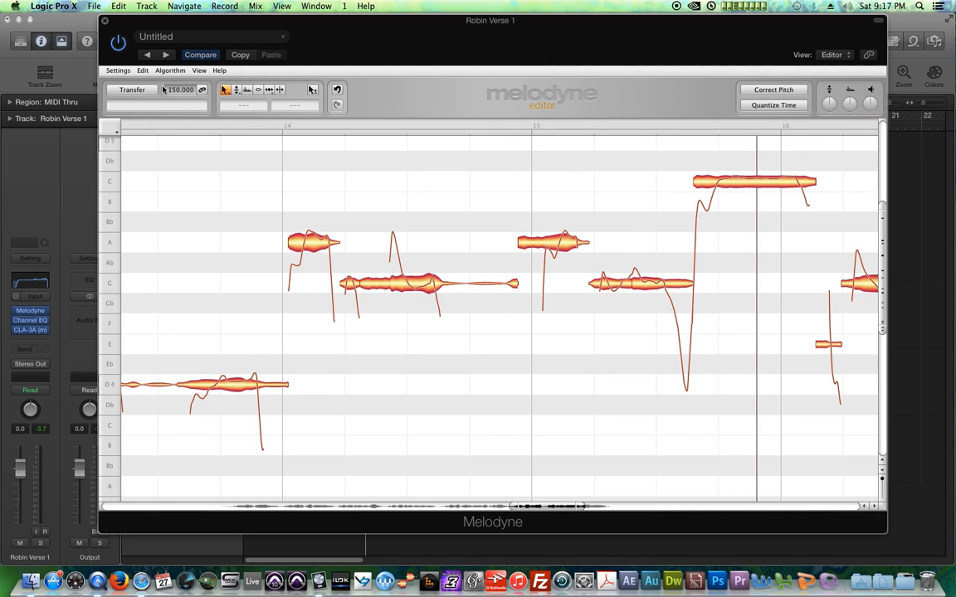
pyautogui.press('space')
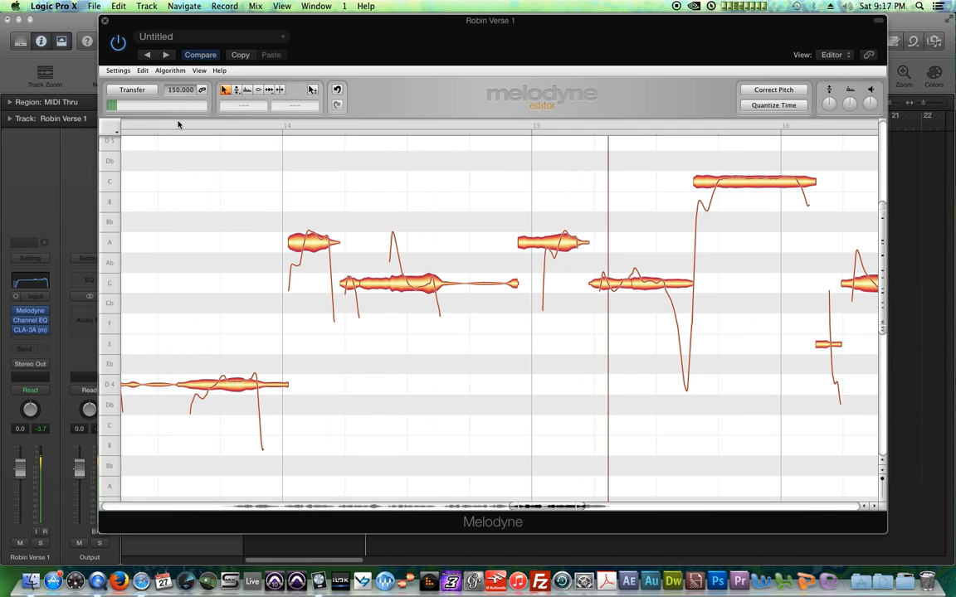
# Step: Play the verse's ending and apply 100% pitch drift correction to the long A4 note leading into bar 17
pyautogui.moveTo(549, 506); pyautogui.dragTo(604, 497)
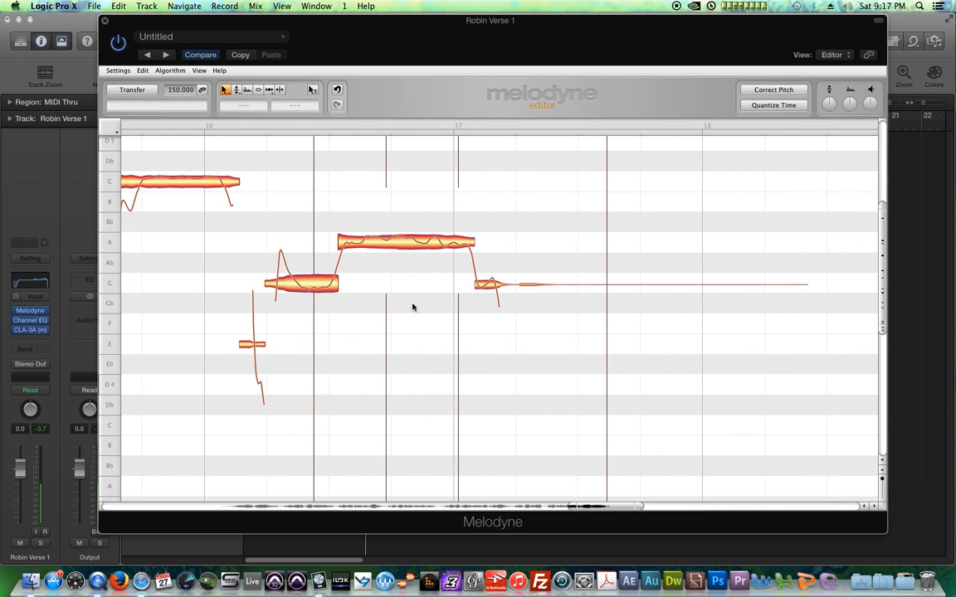
pyautogui.moveTo(387, 218); pyautogui.dragTo(410, 257)
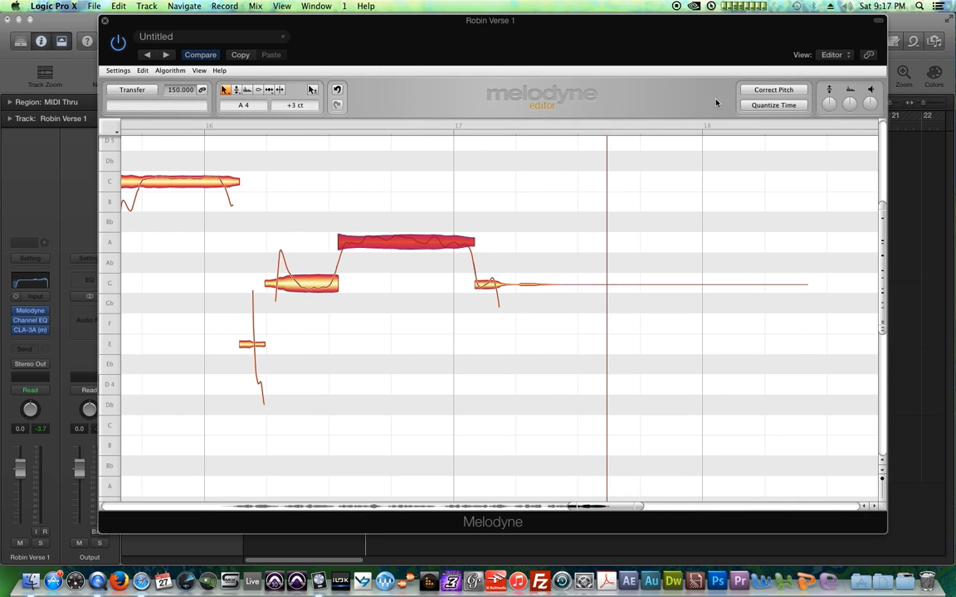
pyautogui.click(758, 91)
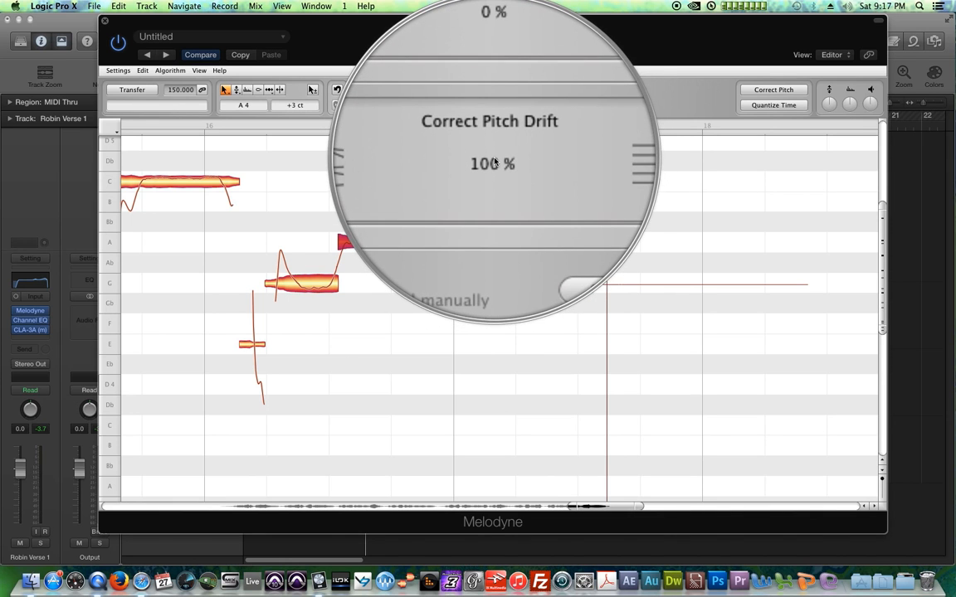
pyautogui.click(594, 212)
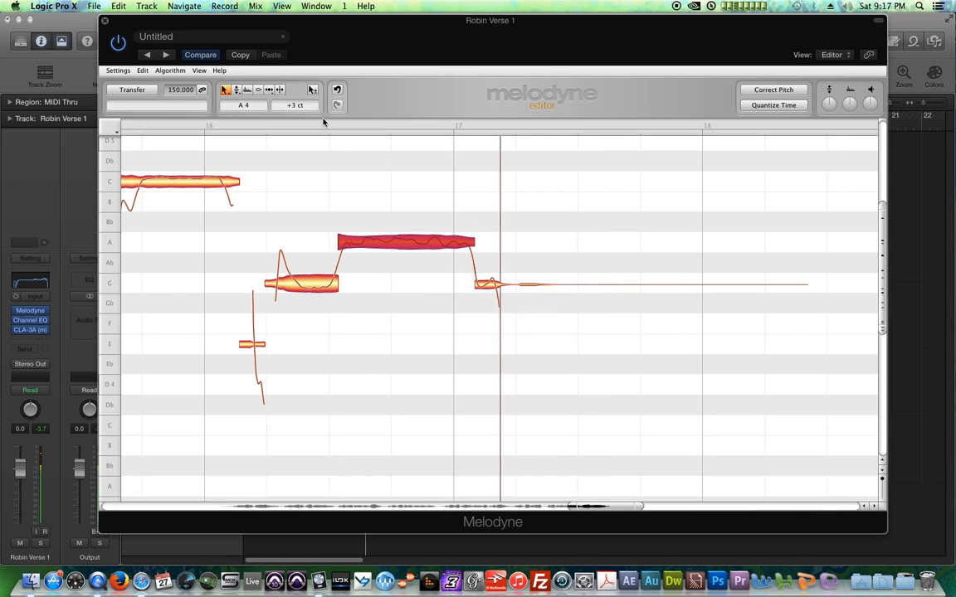
# Step: Zoom out to the whole vocal, close the Melodyne window, and play the corrected verse from the start with all tracks
pyautogui.moveTo(571, 506); pyautogui.dragTo(212, 506)
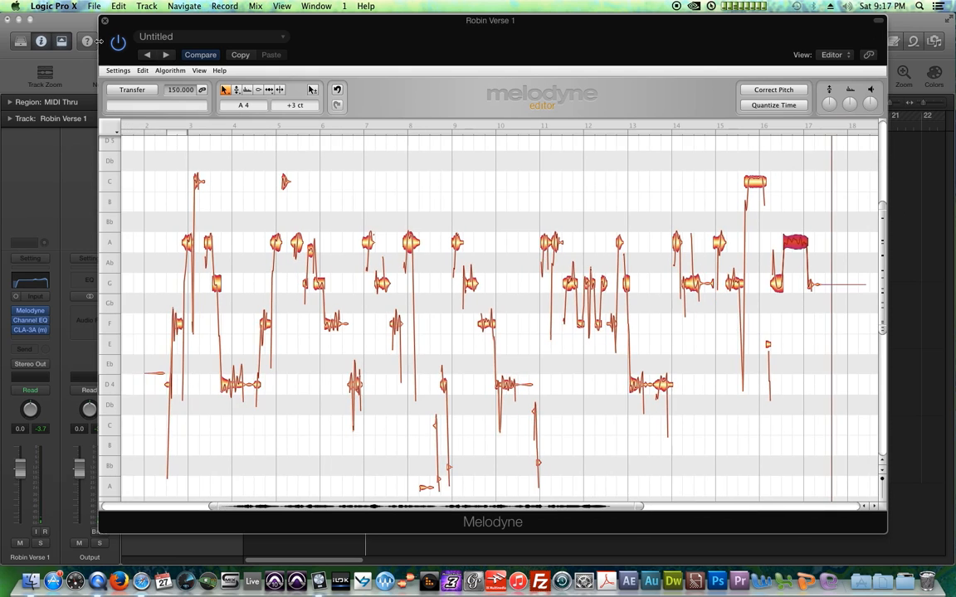
pyautogui.click(105, 20)
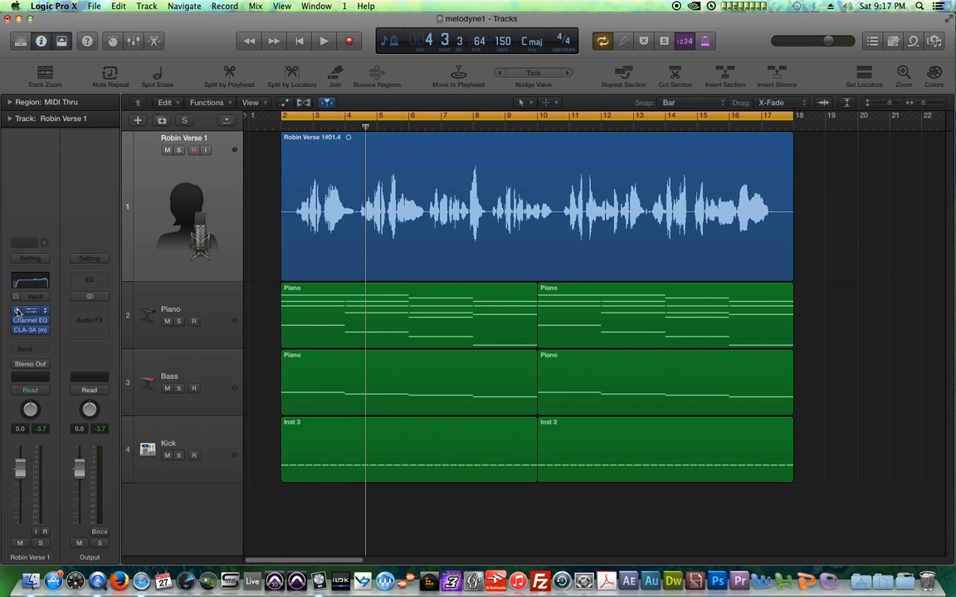
pyautogui.press('Return')
pyautogui.press('space')
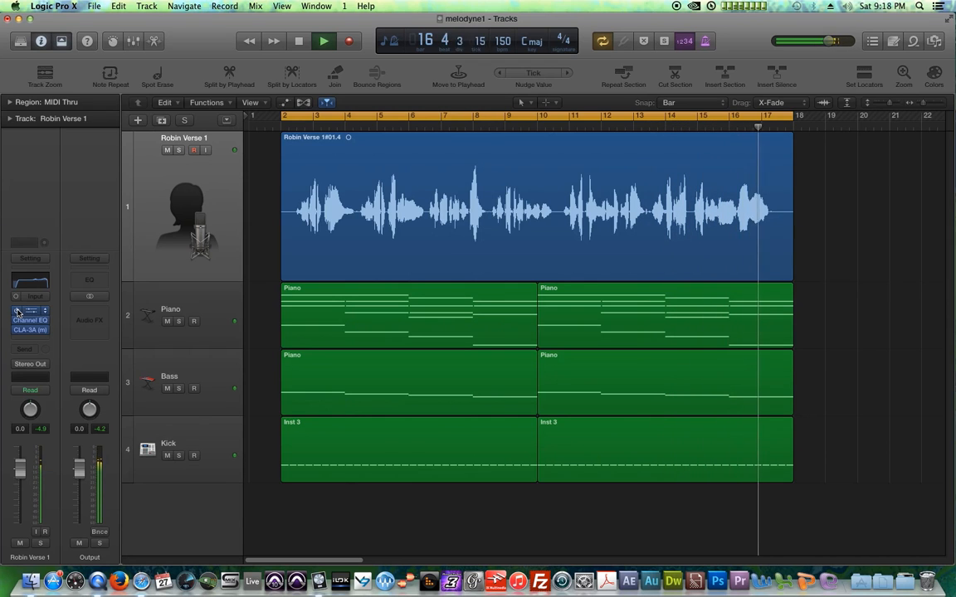
pyautogui.press('space')
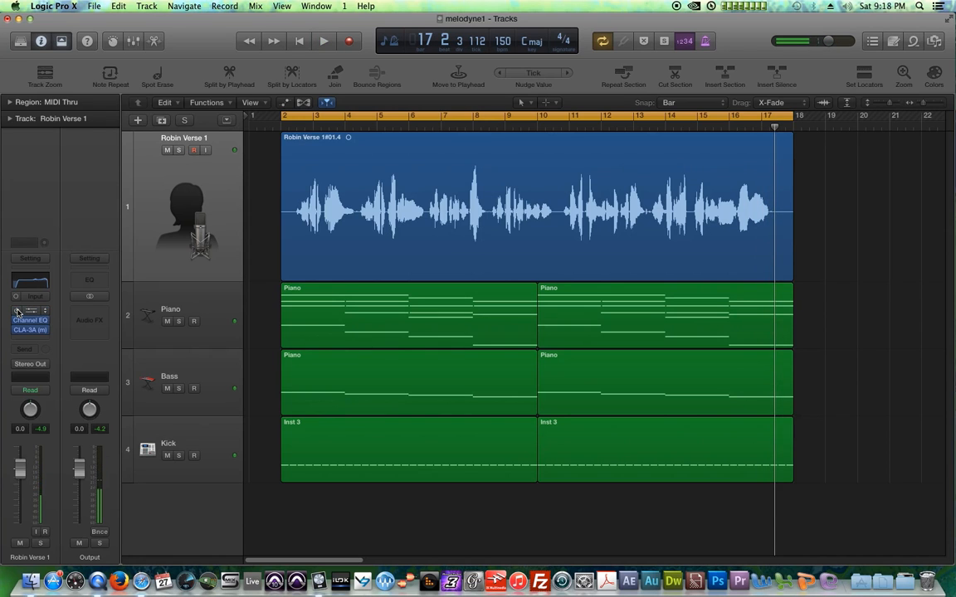
# Step: Play the verse from the start again with Melodyne bypassed to compare against the corrected vocal
pyautogui.press('Return')
pyautogui.press('space')
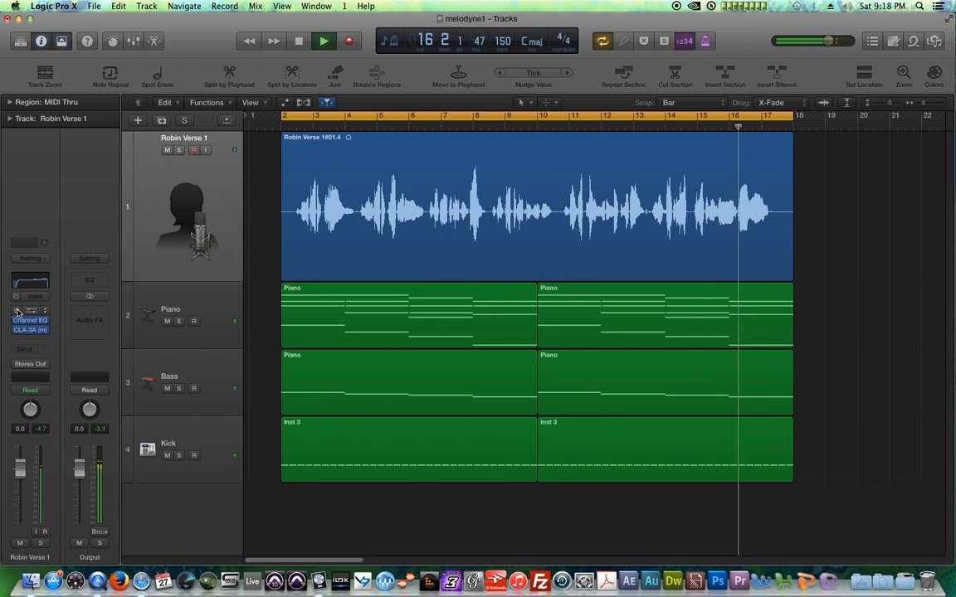
# Step: Stop the playback and reopen the verse vocal's Melodyne editor with no notes selected
pyautogui.press('space')
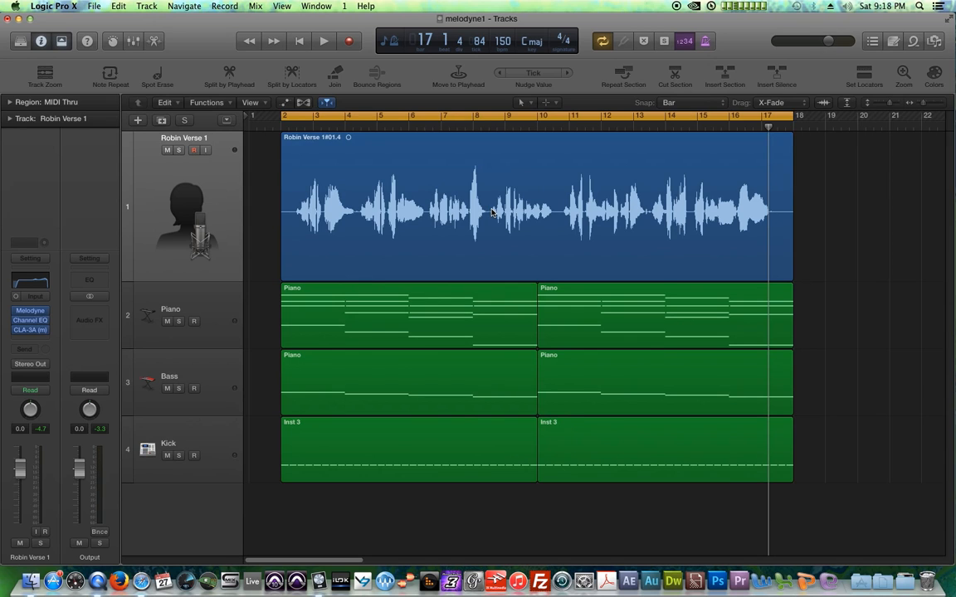
pyautogui.click(747, 199)
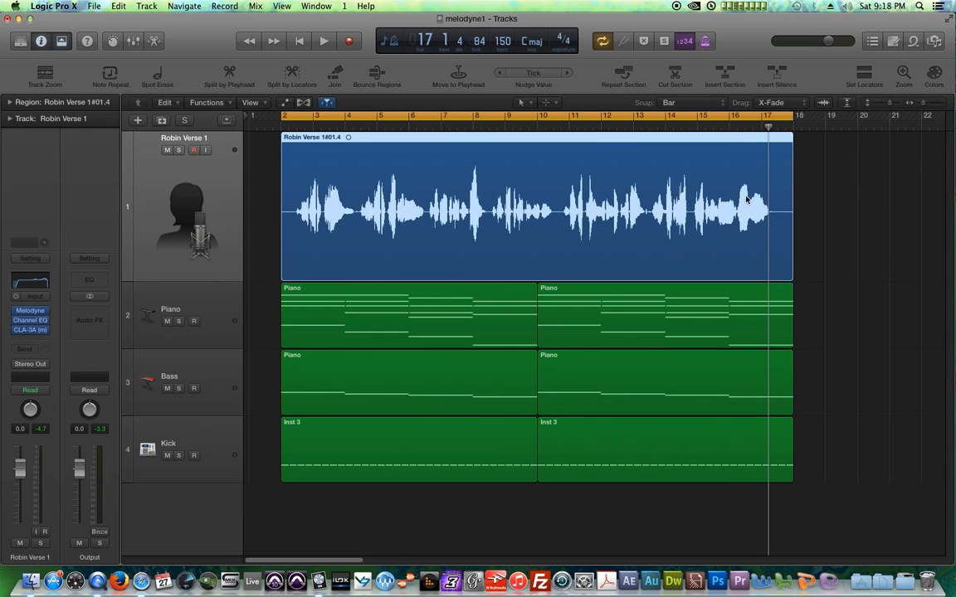
pyautogui.click(912, 244)
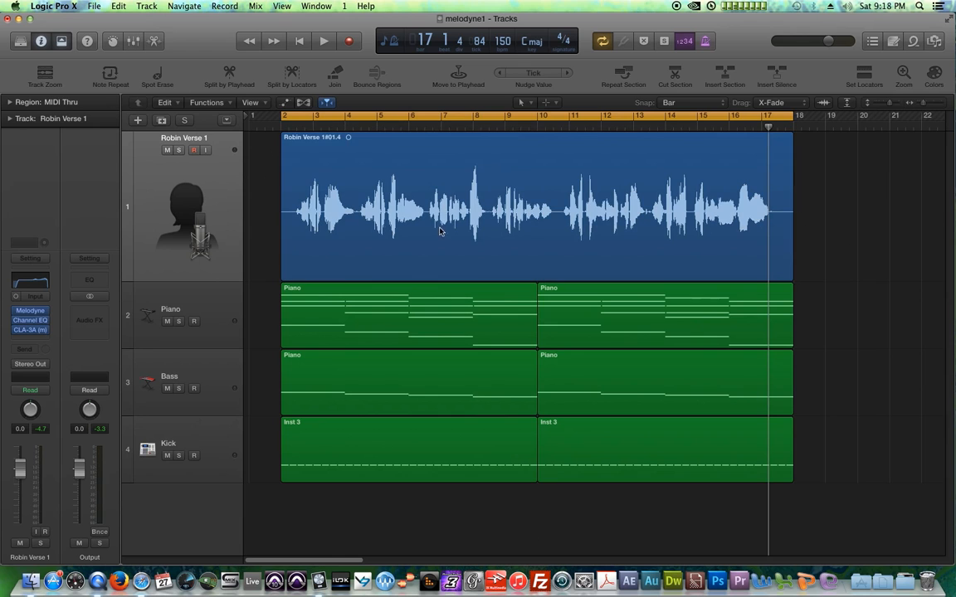
pyautogui.click(33, 313)
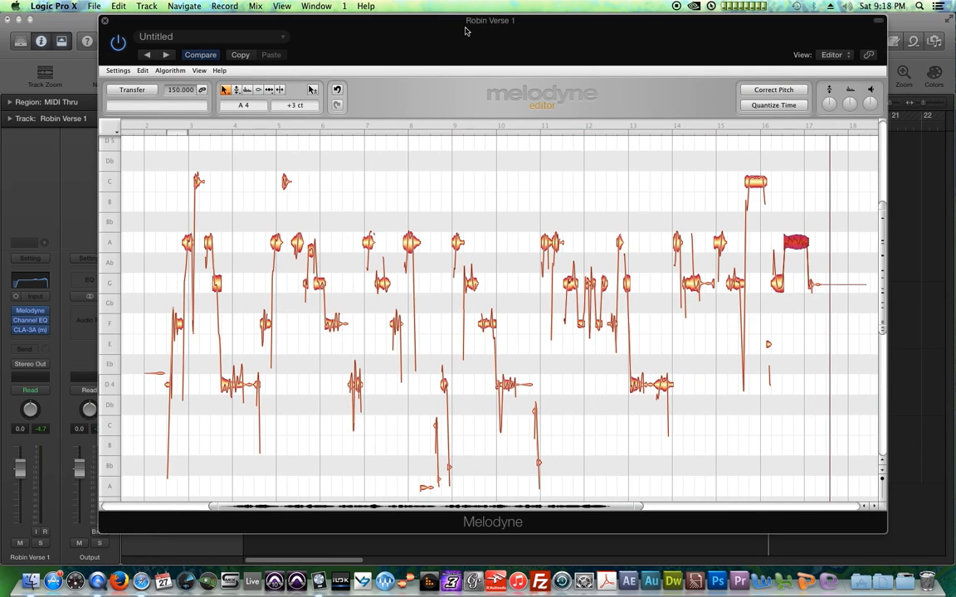
pyautogui.click(578, 178)
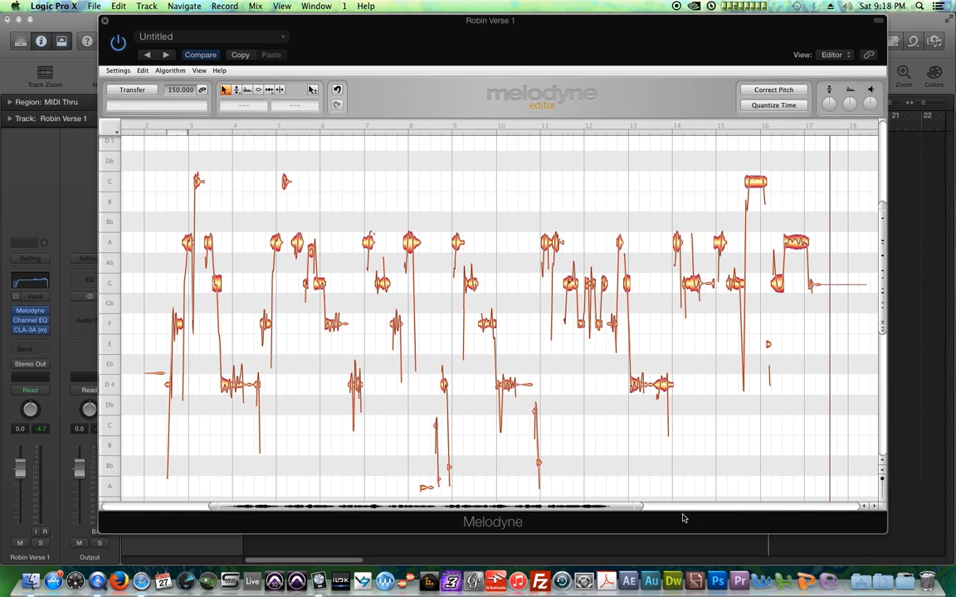
# Step: Play the vocal's first phrase around bars 3 and 4 in the Melodyne editor
pyautogui.moveTo(637, 506); pyautogui.dragTo(359, 489)
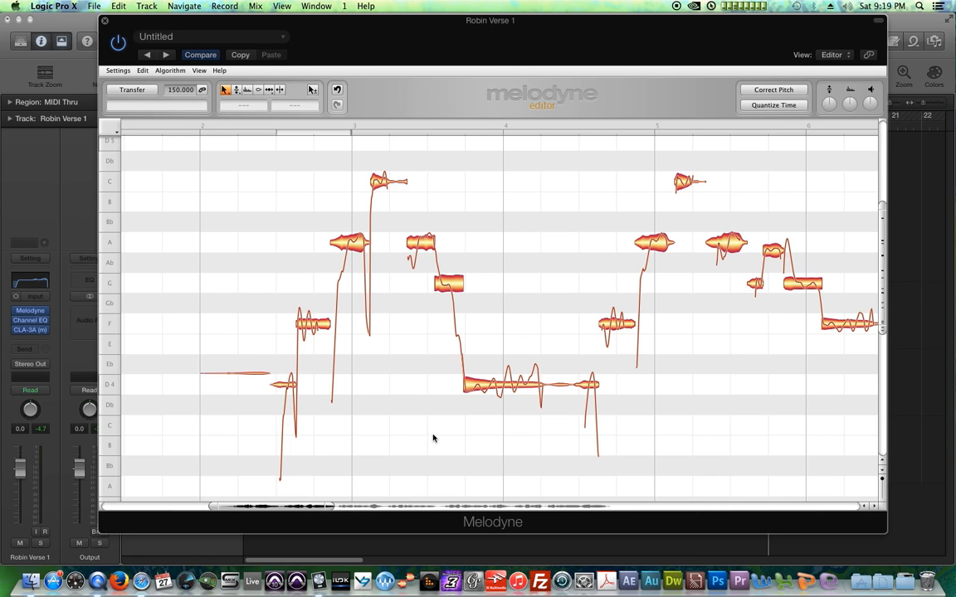
pyautogui.moveTo(332, 506); pyautogui.dragTo(284, 519)
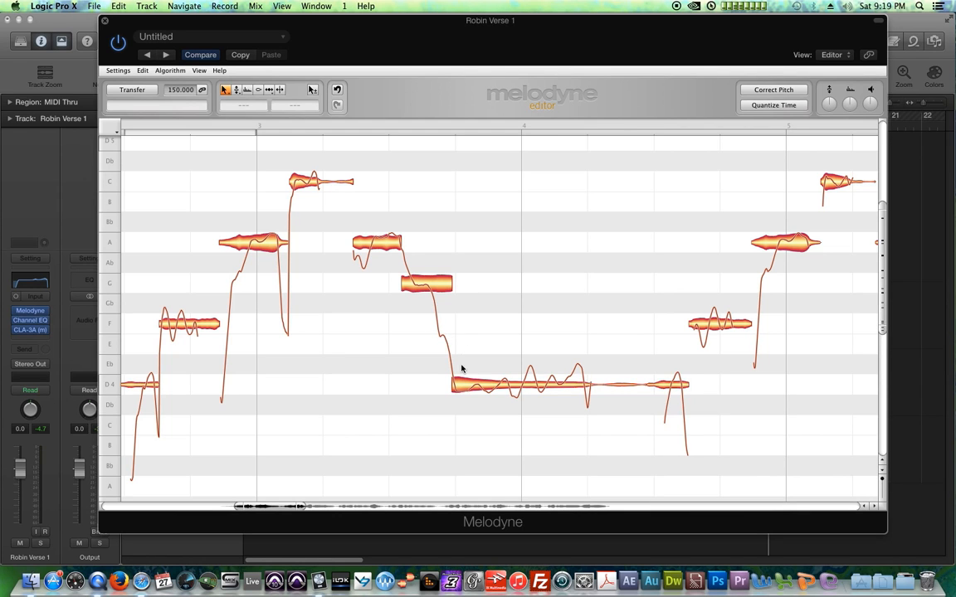
pyautogui.press('space')
pyautogui.press('space')
pyautogui.press('space')
pyautogui.press('space')
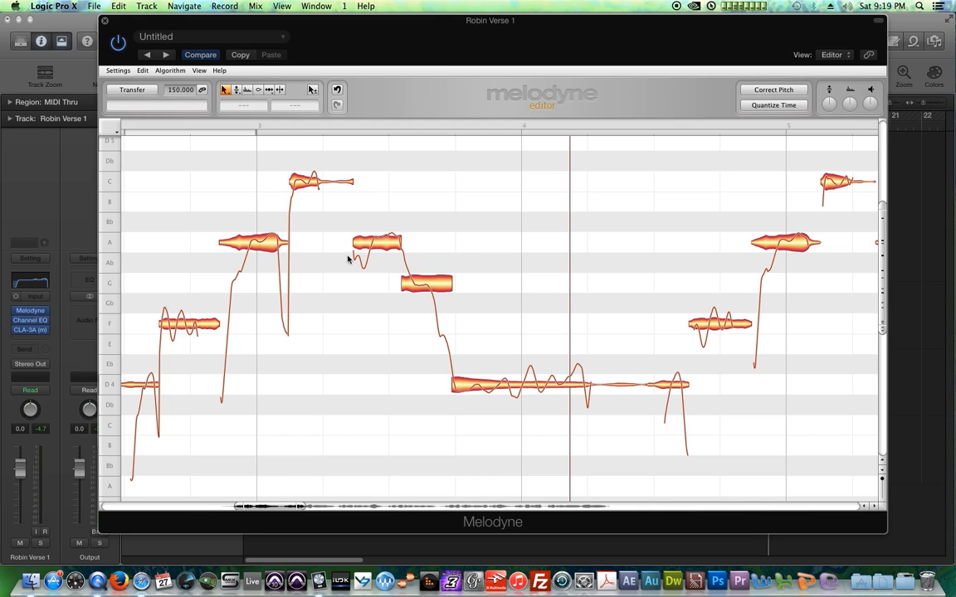
# Step: Split the G4 note in late bar 3 at the point where its pitch curve starts to fall
pyautogui.click(438, 286)
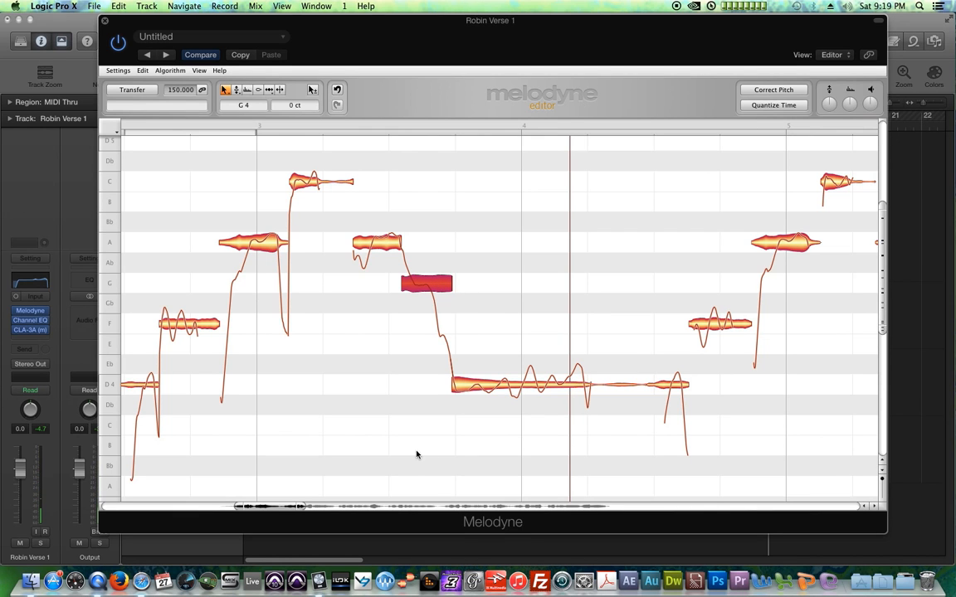
pyautogui.moveTo(300, 507); pyautogui.dragTo(267, 512)
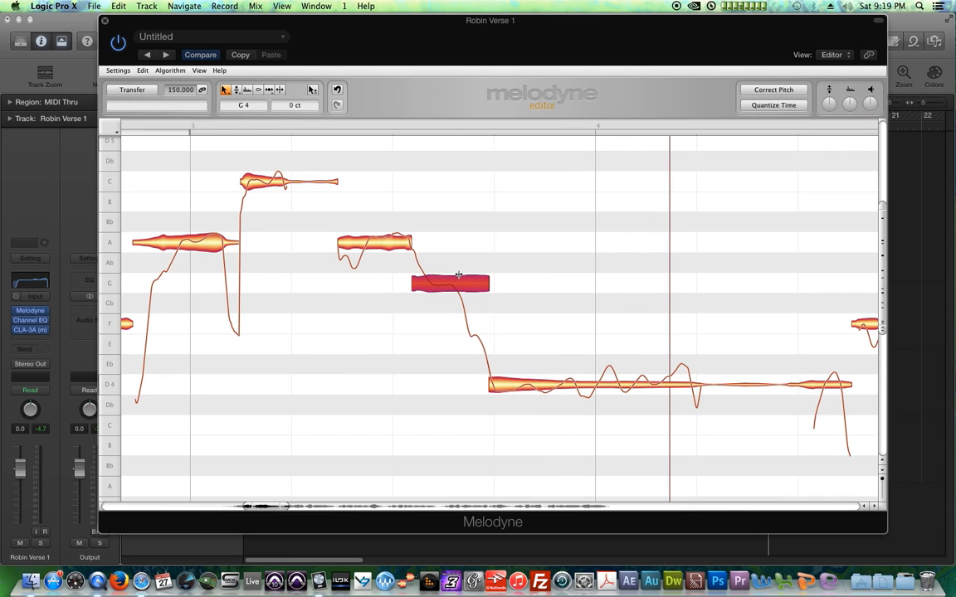
pyautogui.doubleClick(458, 276)
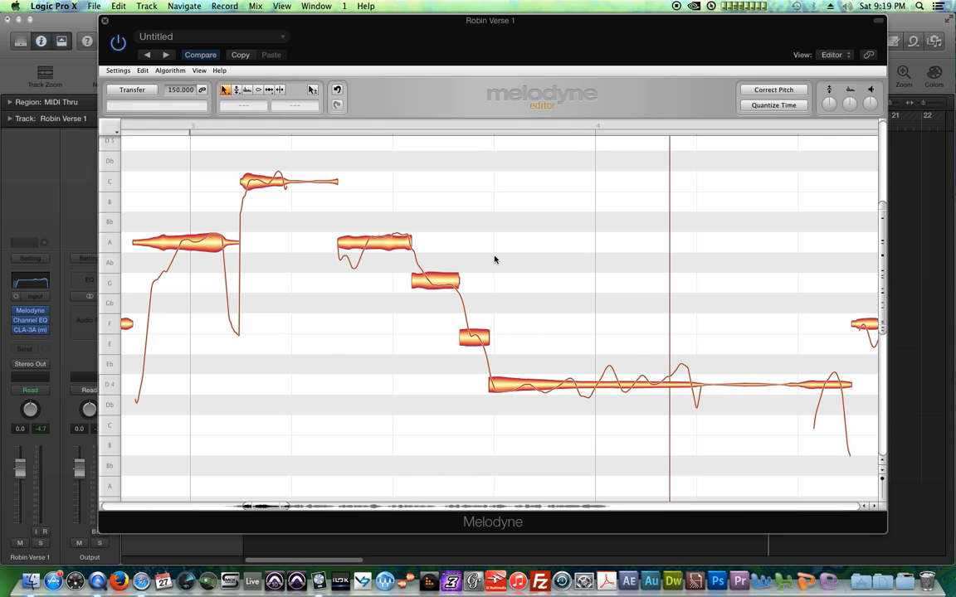
# Step: Correct both parts of the split bar 3 note to 100% pitch center with Snap to D Minor
pyautogui.click(472, 342)
pyautogui.click(448, 283)
pyautogui.click(471, 337)
pyautogui.moveTo(448, 262); pyautogui.dragTo(491, 347)
pyautogui.click(773, 90)
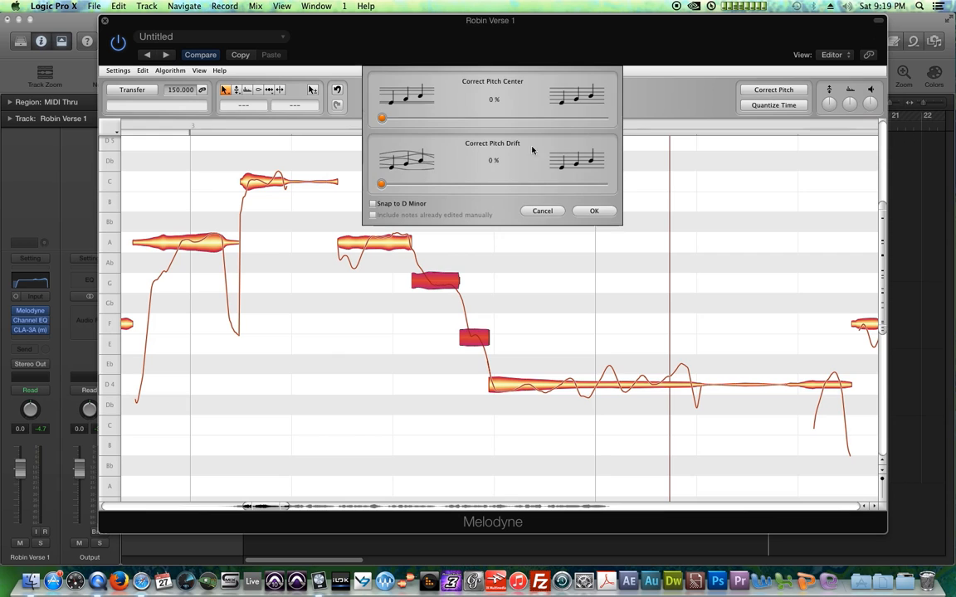
pyautogui.moveTo(383, 118); pyautogui.dragTo(657, 136)
pyautogui.click(409, 204)
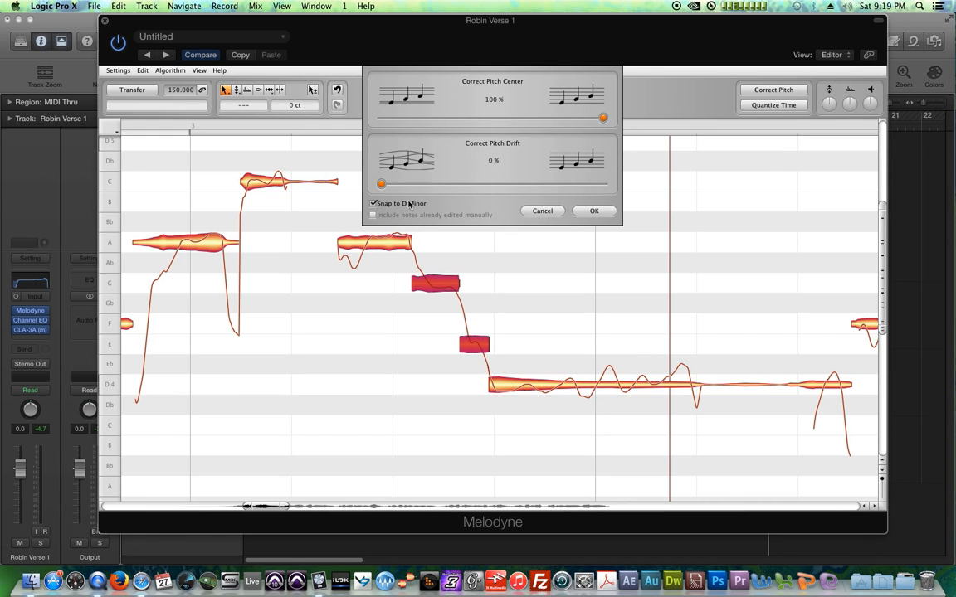
pyautogui.click(594, 212)
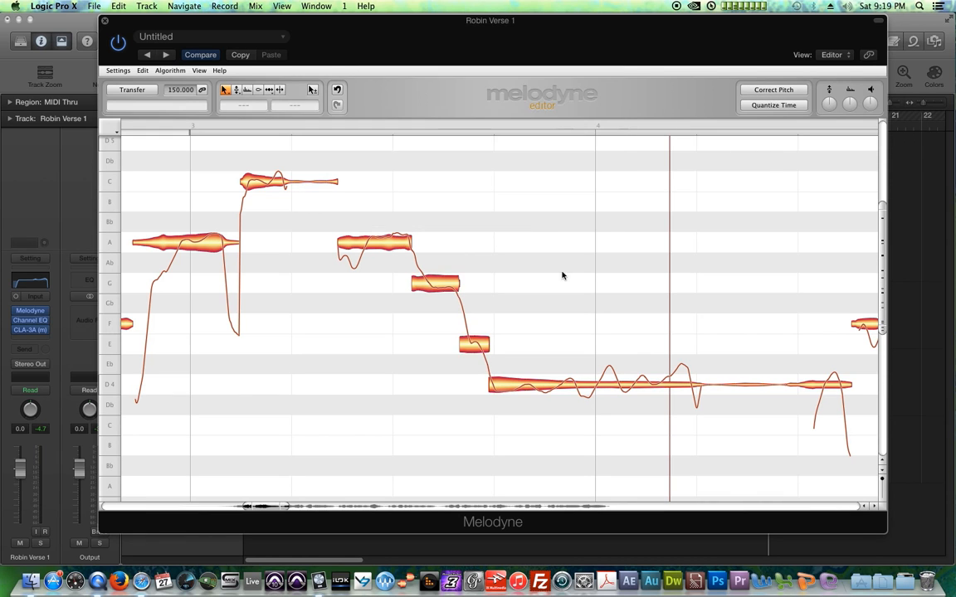
# Step: Play the phrase, raise the short E note before bar 4 to F4, and replay it
pyautogui.click(332, 126)
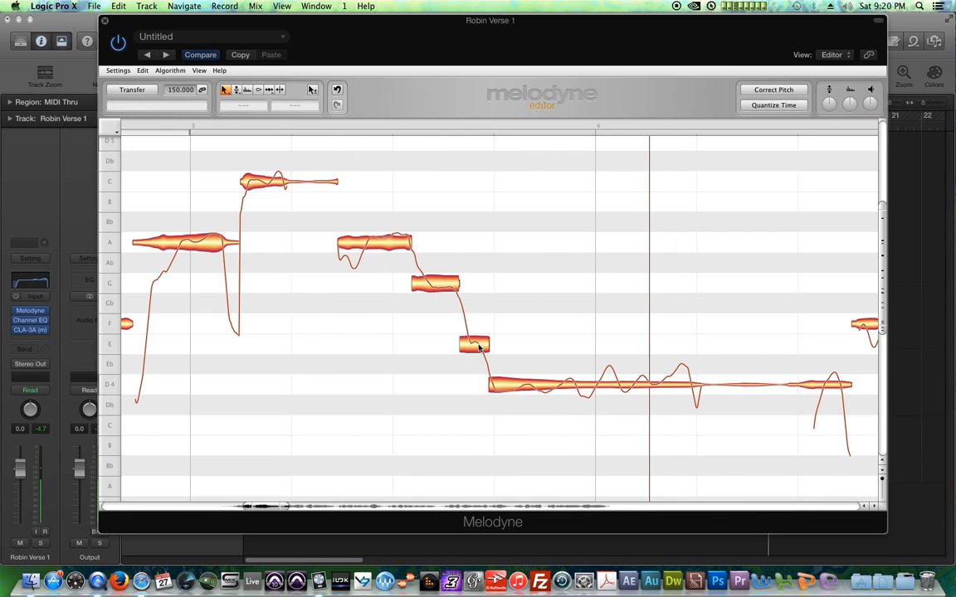
pyautogui.moveTo(475, 348); pyautogui.dragTo(460, 282)
pyautogui.press('space')
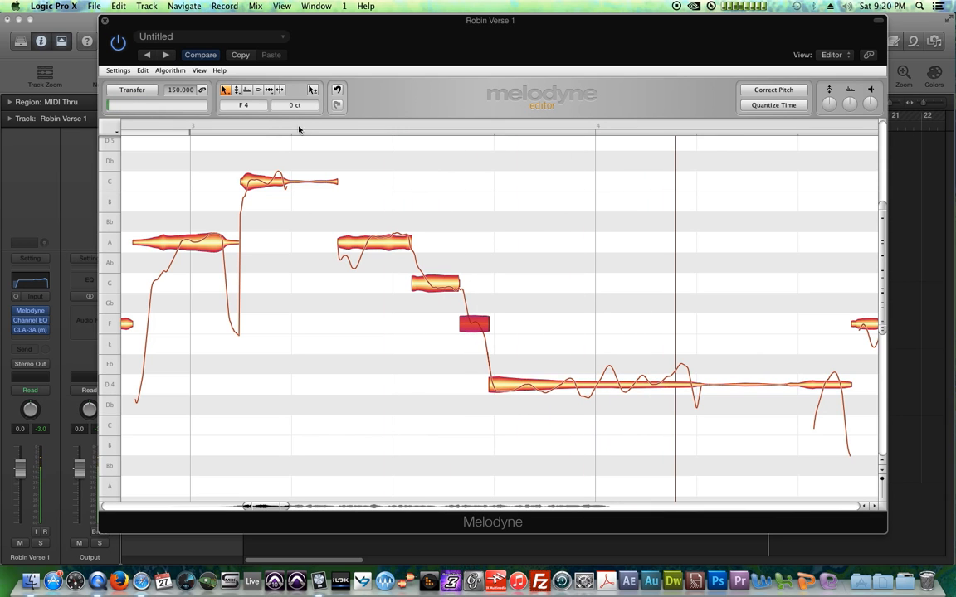
pyautogui.click(275, 126)
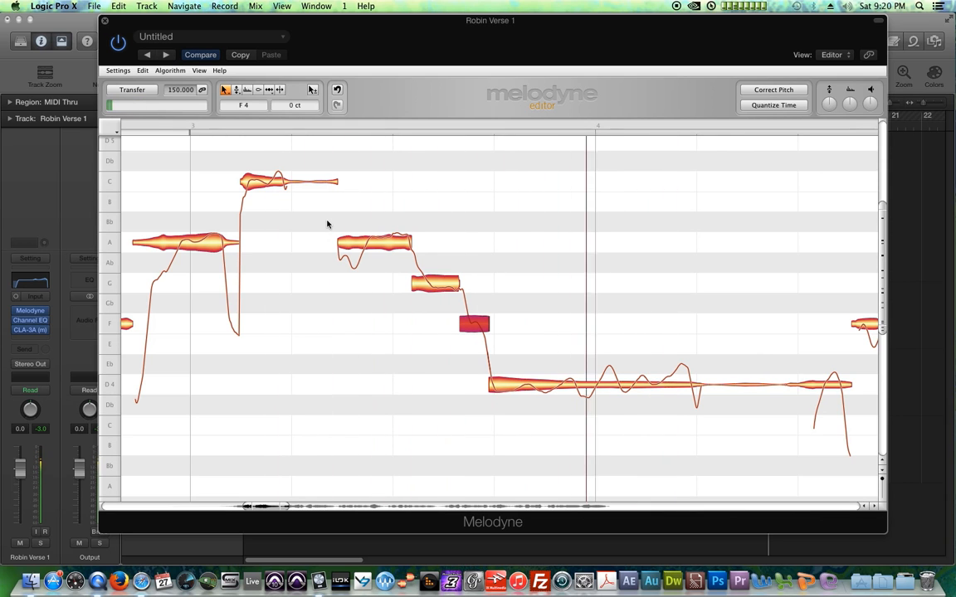
pyautogui.click(513, 249)
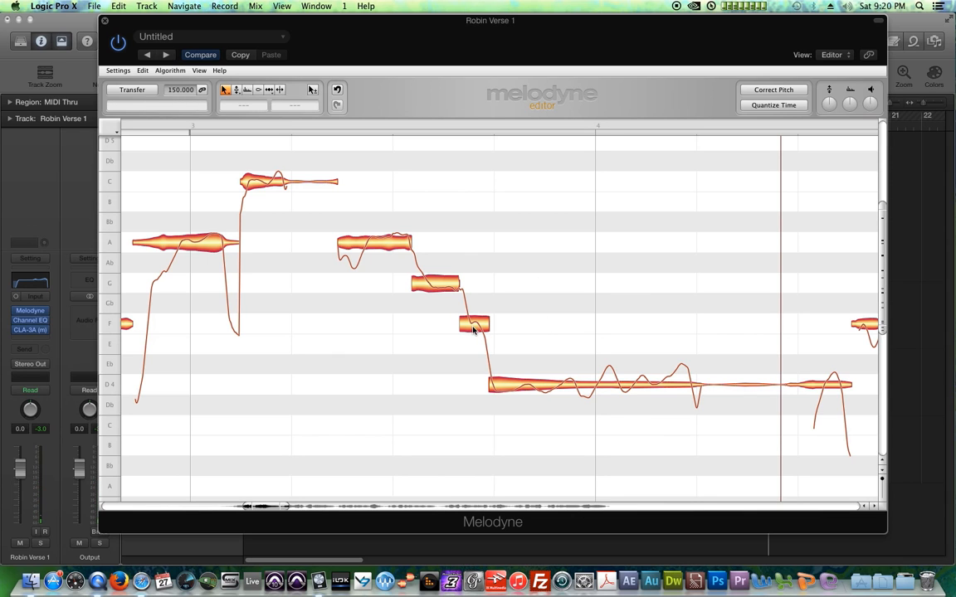
# Step: Try the short F4 note before bar 4 at Bb4, play the phrase, and undo the pitch move
pyautogui.moveTo(477, 328); pyautogui.dragTo(477, 224)
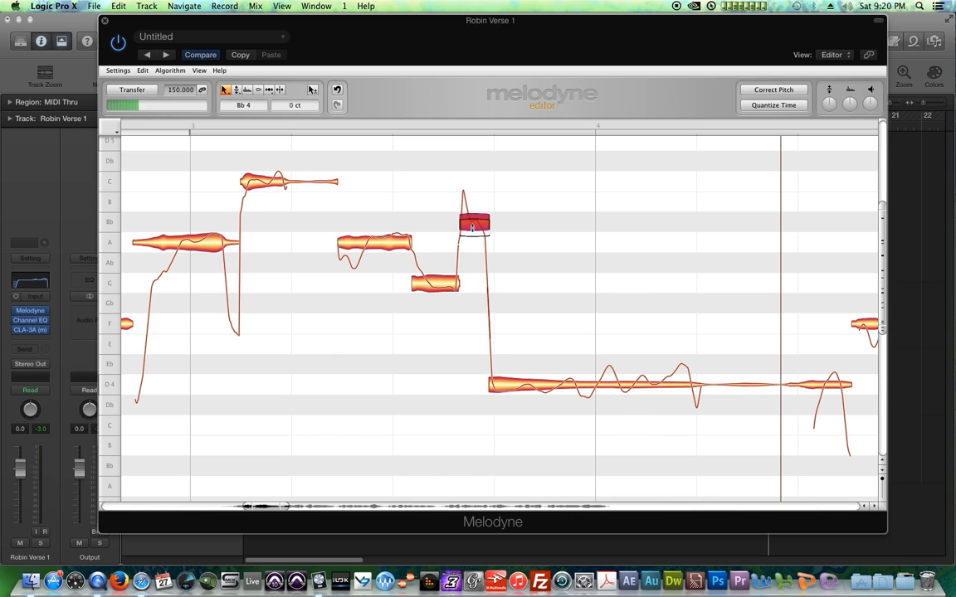
pyautogui.click(328, 126)
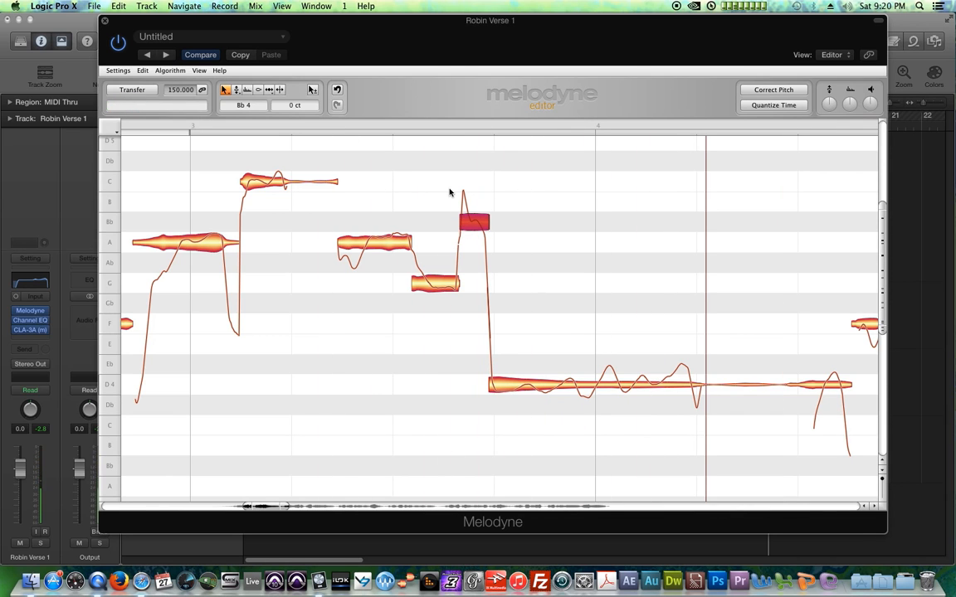
pyautogui.press('super+z')
pyautogui.click(467, 382)
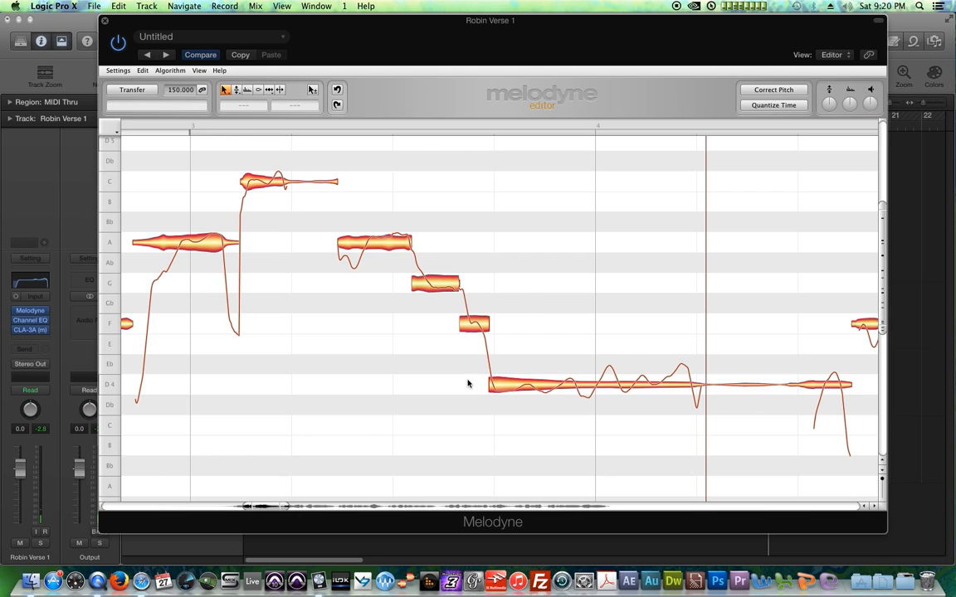
# Step: Play the vocal around bar 10 and then around bar 13 to check its descending notes
pyautogui.moveTo(275, 506); pyautogui.dragTo(433, 529)
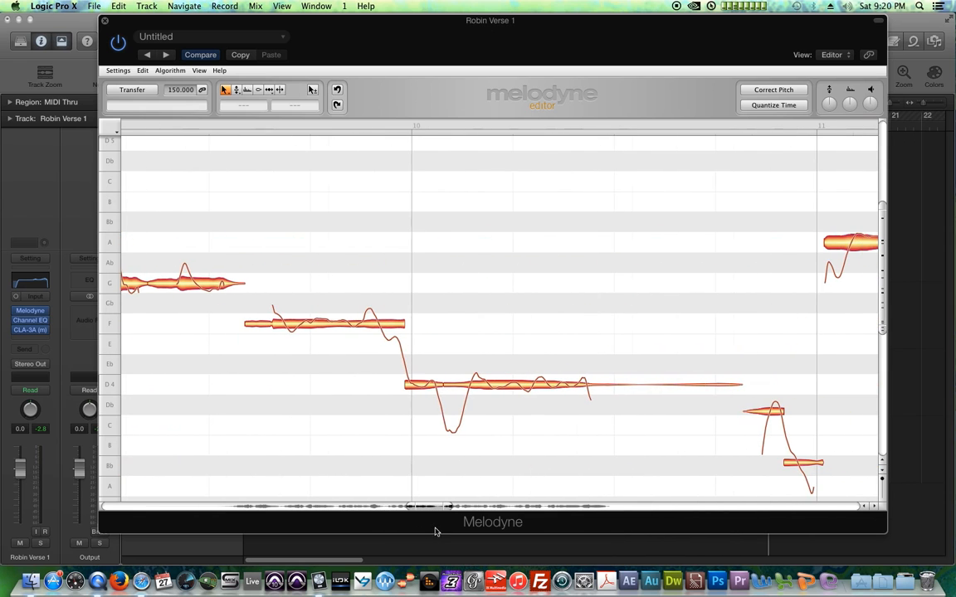
pyautogui.press('space')
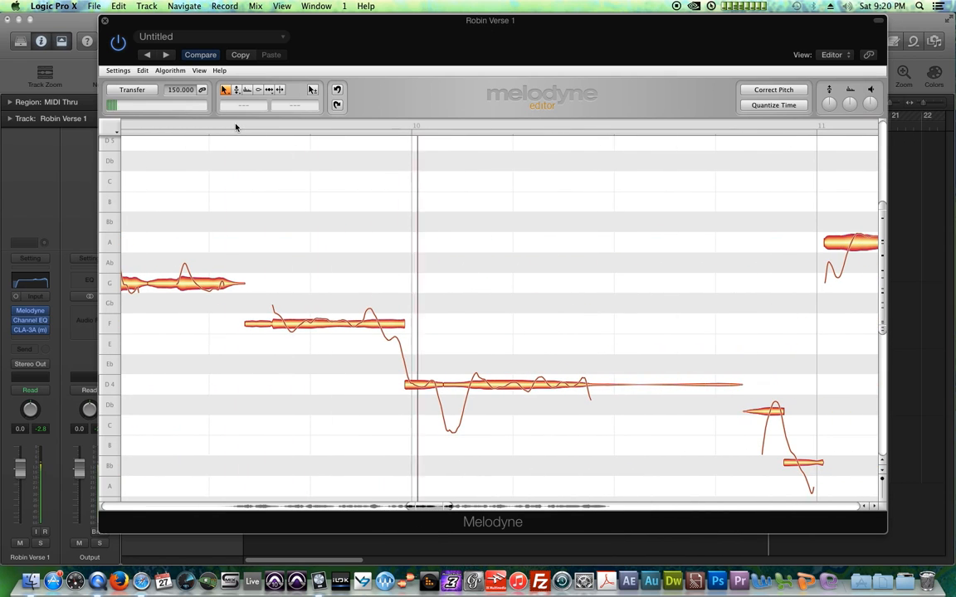
pyautogui.moveTo(441, 508); pyautogui.dragTo(505, 514)
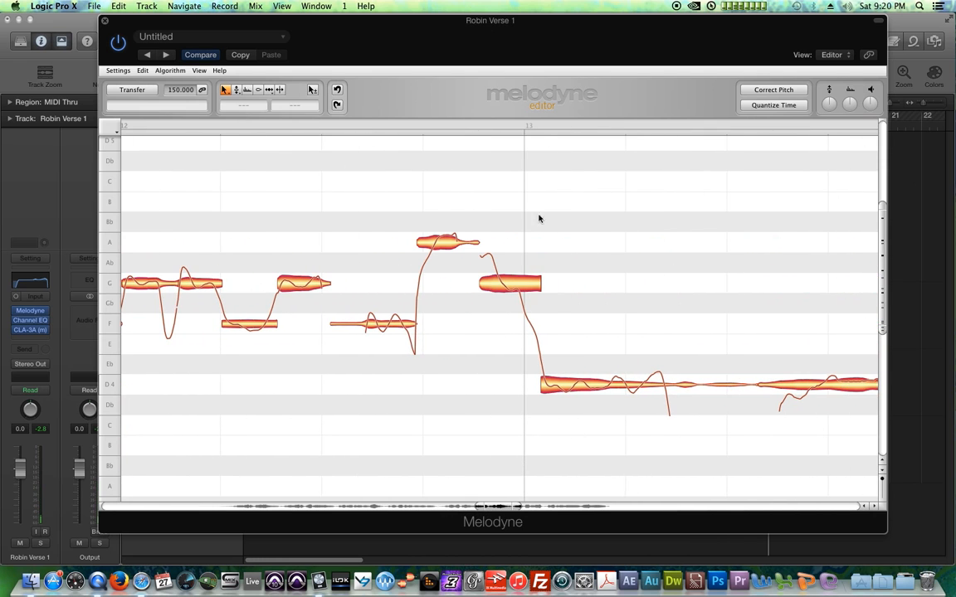
pyautogui.click(414, 126)
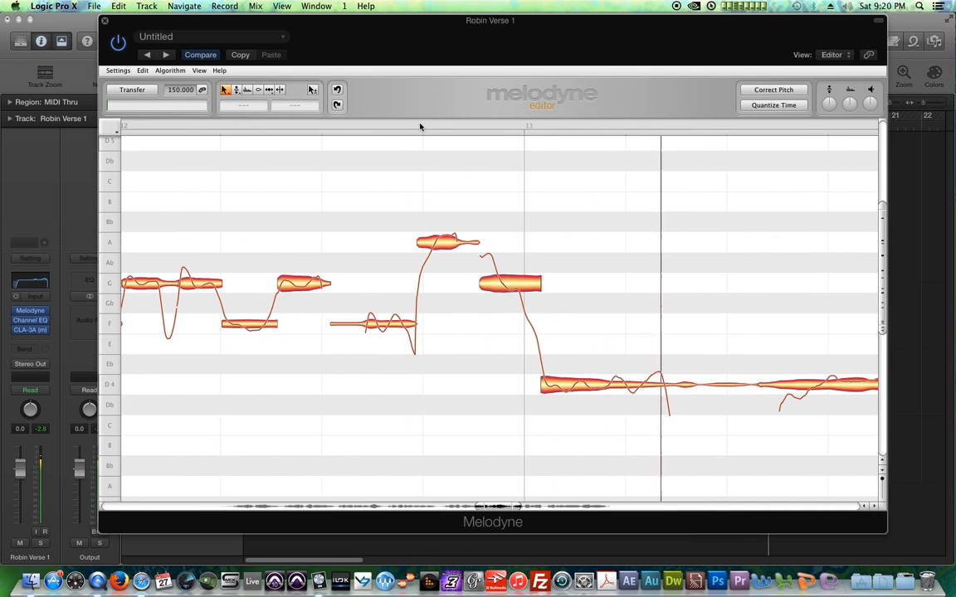
pyautogui.moveTo(501, 506); pyautogui.dragTo(505, 507)
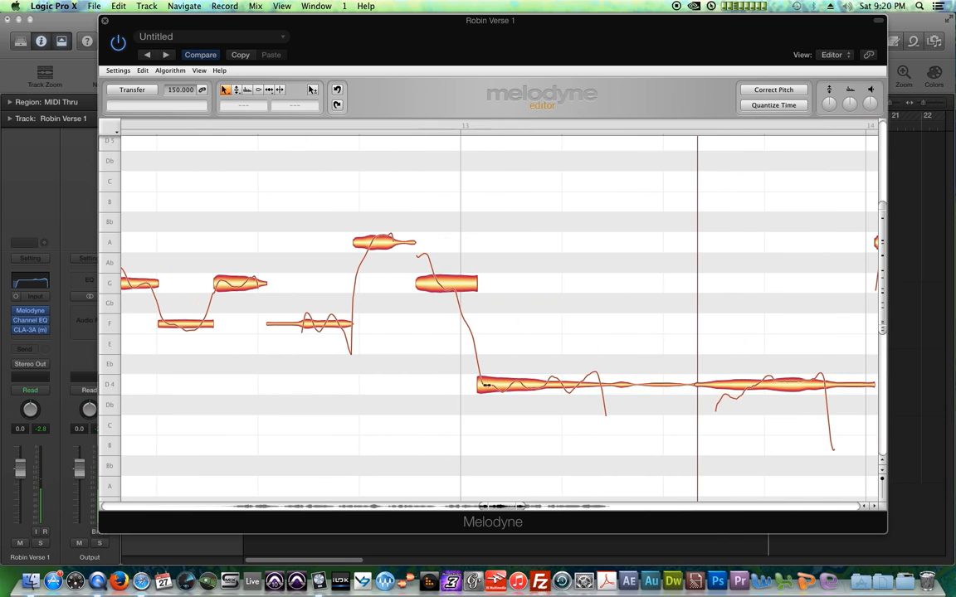
# Step: Split the G4 note leading into bar 13 where its pitch falls, and select both parts
pyautogui.doubleClick(457, 276)
pyautogui.moveTo(467, 282); pyautogui.dragTo(467, 323)
pyautogui.moveTo(403, 257); pyautogui.dragTo(470, 332)
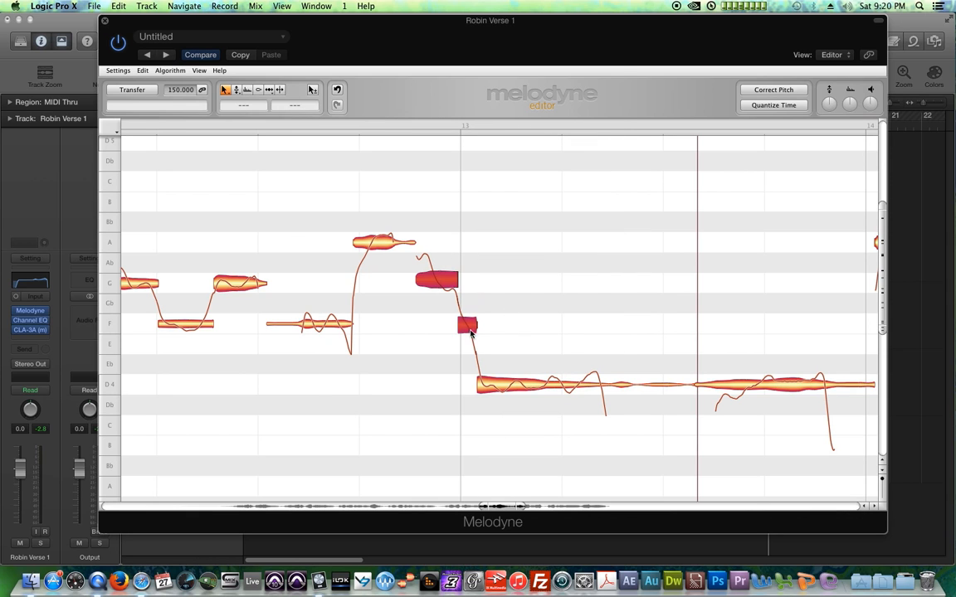
# Step: Apply full pitch center correction to both parts of the split note at bar 13 and replay the phrase
pyautogui.click(765, 90)
pyautogui.moveTo(399, 120); pyautogui.dragTo(604, 119)
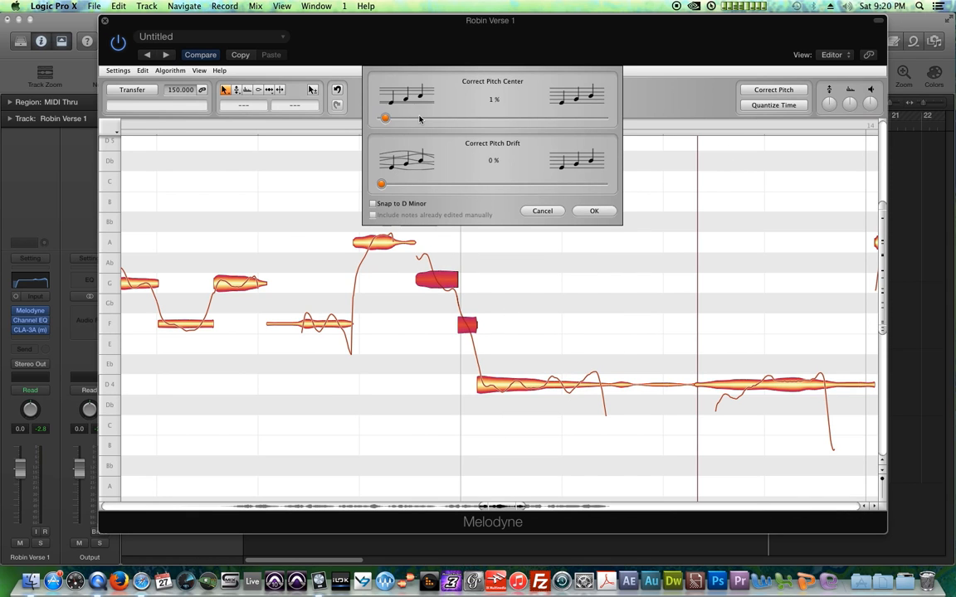
pyautogui.click(591, 213)
pyautogui.click(584, 268)
pyautogui.doubleClick(344, 124)
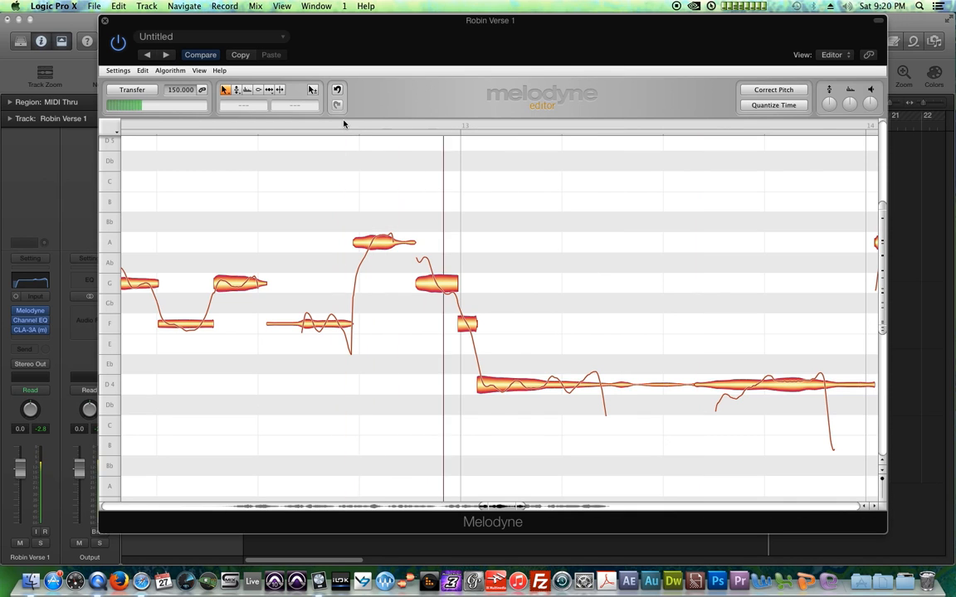
pyautogui.press('space')
# Step: Activate the Pitch Modulation tool and select all notes of the vocal
pyautogui.moveTo(506, 508)
pyautogui.mouseDown()
pyautogui.moveTo(556, 515)
pyautogui.moveTo(502, 511)
pyautogui.mouseUp()
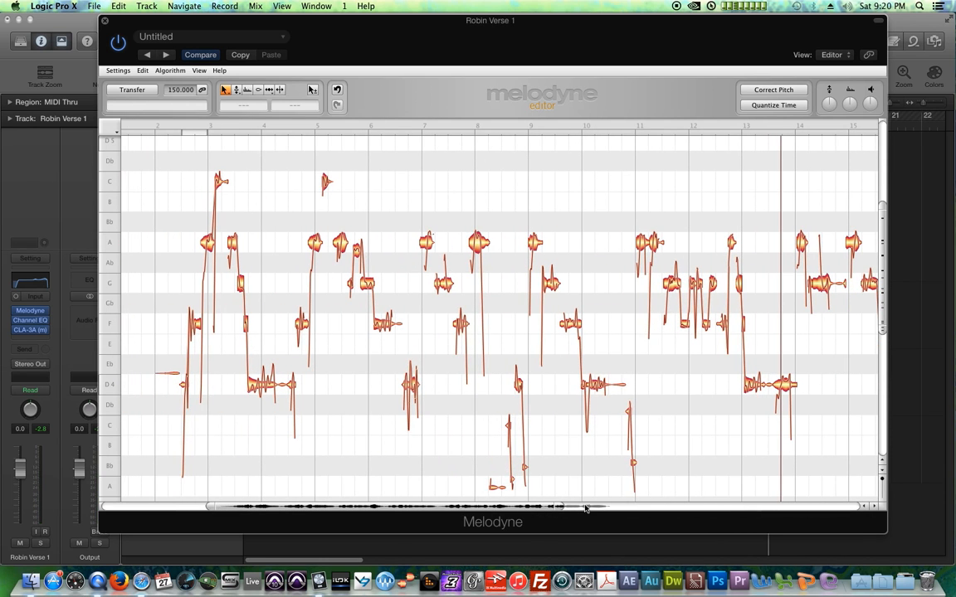
pyautogui.moveTo(560, 505); pyautogui.dragTo(636, 512)
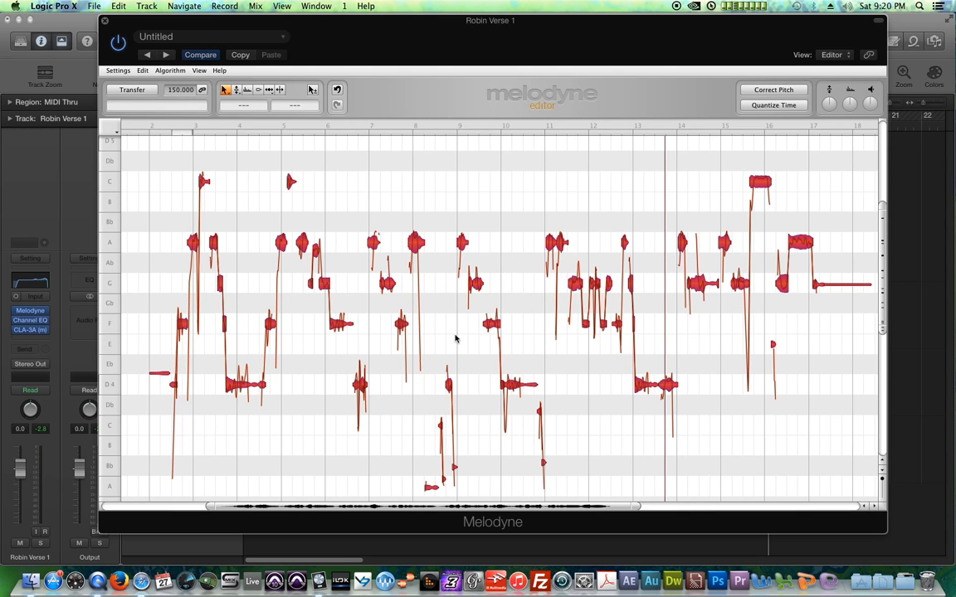
pyautogui.click(236, 92)
pyautogui.click(237, 91)
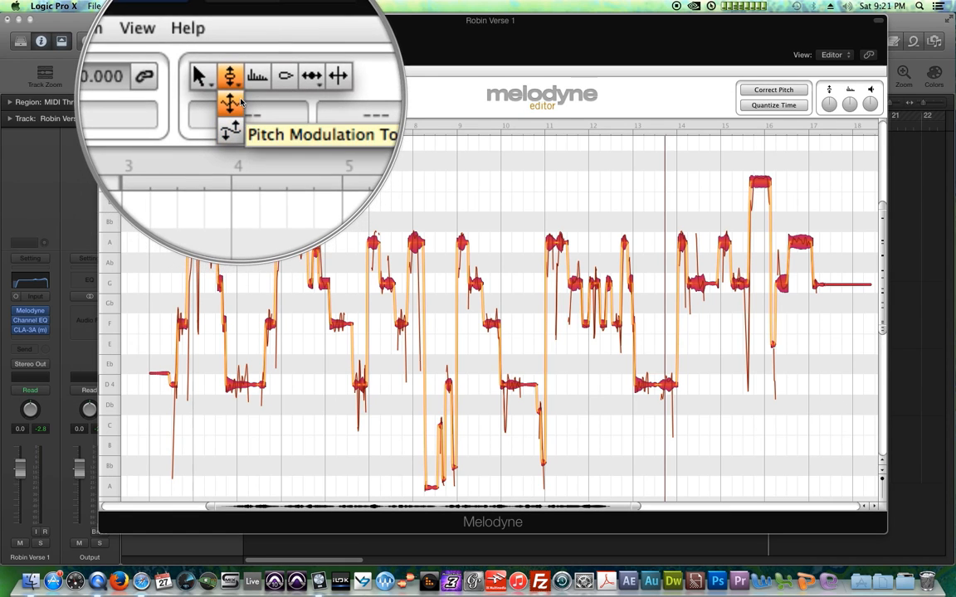
pyautogui.click(239, 100)
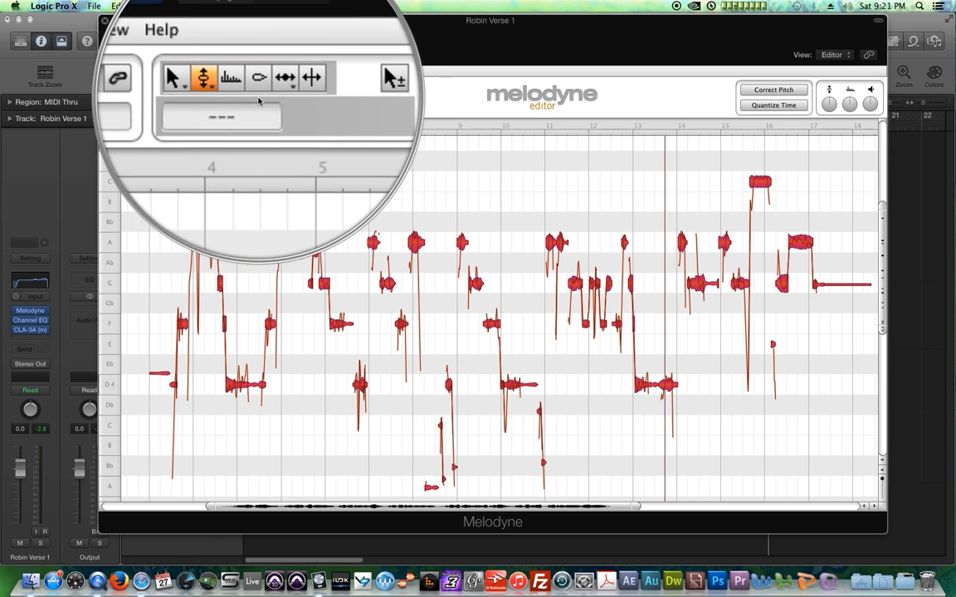
pyautogui.moveTo(234, 91); pyautogui.dragTo(239, 100)
pyautogui.click(610, 467)
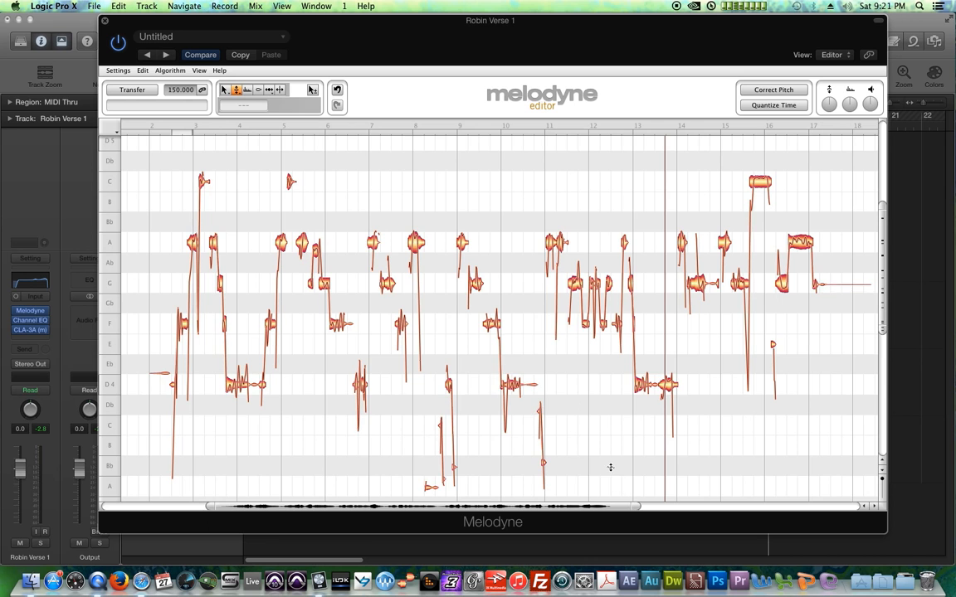
pyautogui.press('super+a')
pyautogui.moveTo(631, 514); pyautogui.dragTo(499, 457)
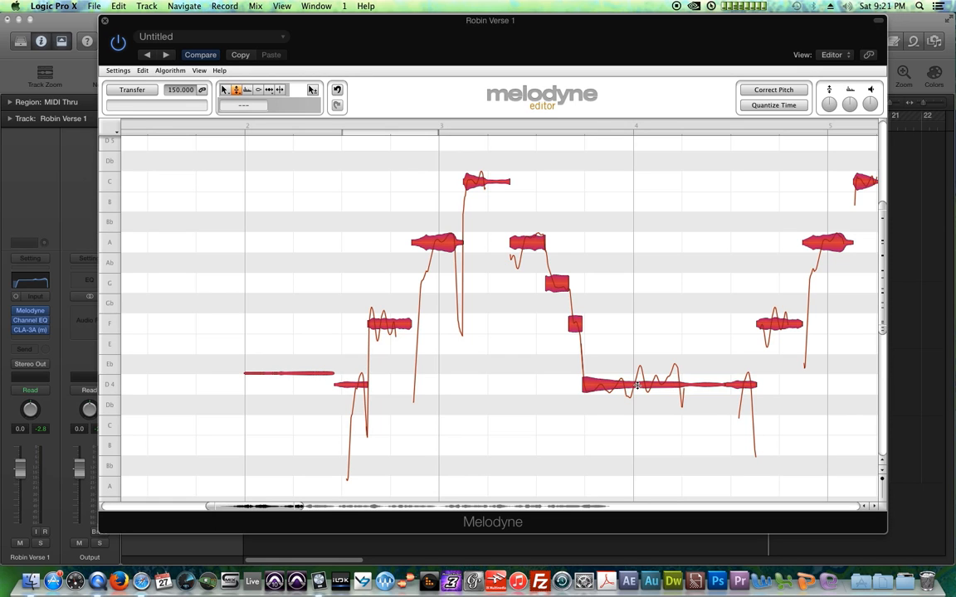
# Step: Try reducing the pitch modulation of all vocal notes at once, review the later bars, and undo the reduction
pyautogui.moveTo(637, 386); pyautogui.dragTo(639, 426)
pyautogui.click(635, 460)
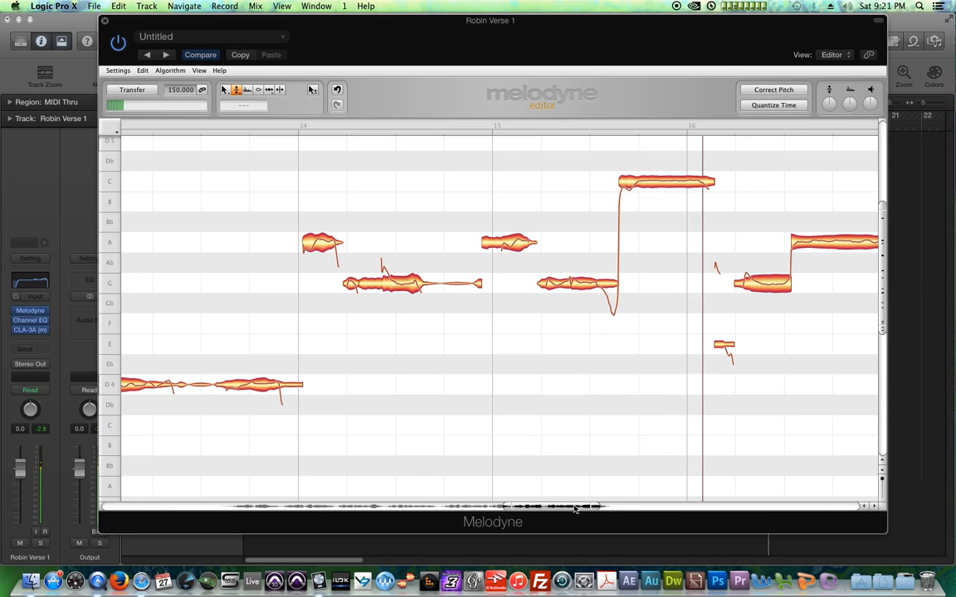
pyautogui.moveTo(574, 510); pyautogui.dragTo(499, 488)
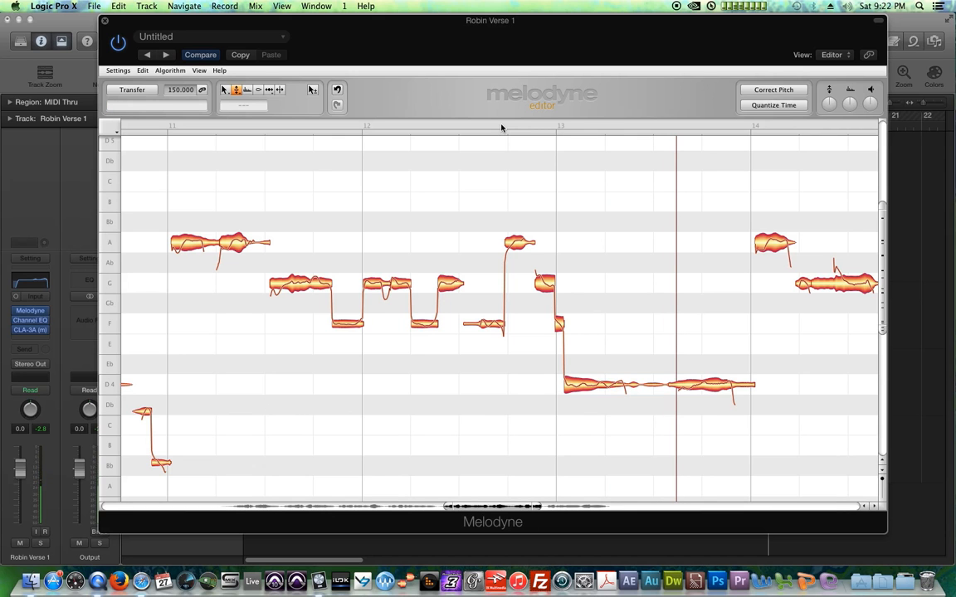
pyautogui.press('super+z')
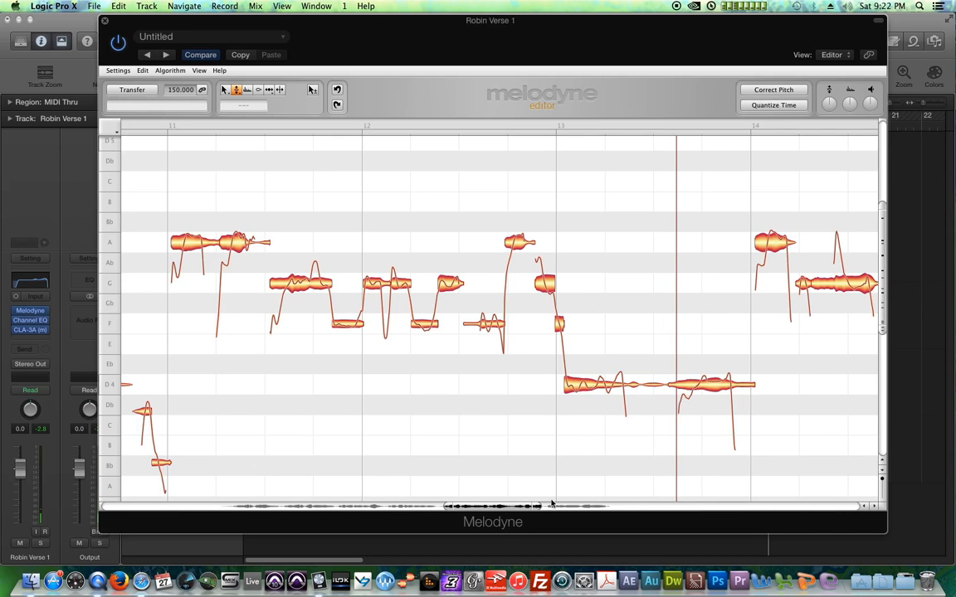
# Step: Set the pitch modulation of the C5 note after bar 3 to 63% and the long D4 note across bar 4 to 60%, and replay the phrase
pyautogui.moveTo(521, 507); pyautogui.dragTo(290, 520)
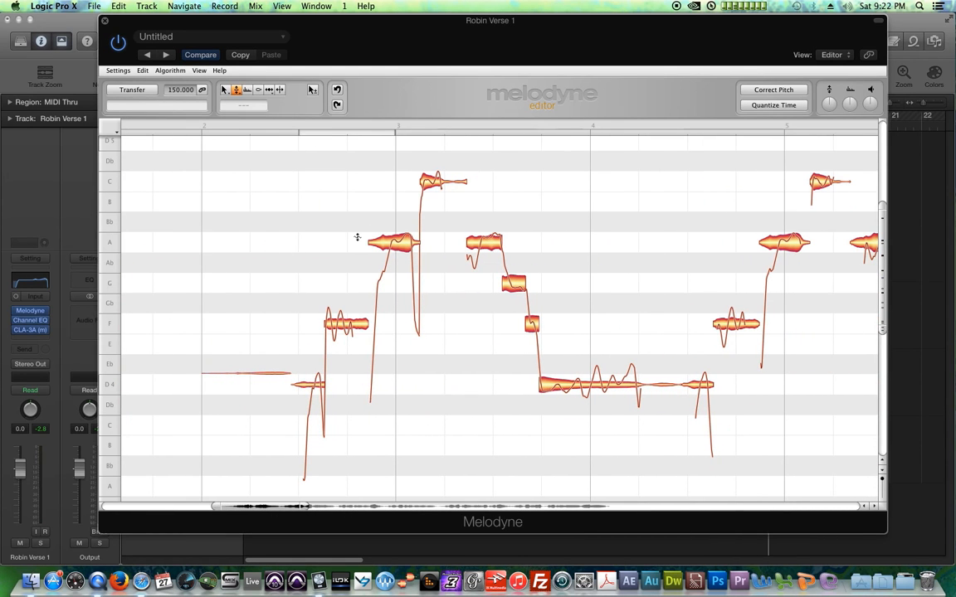
pyautogui.press('space')
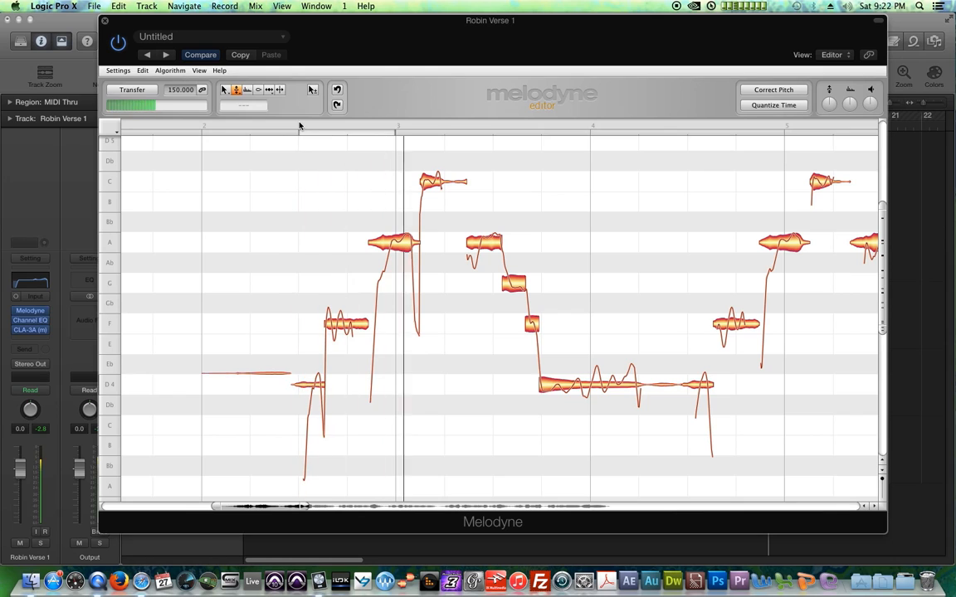
pyautogui.press('space')
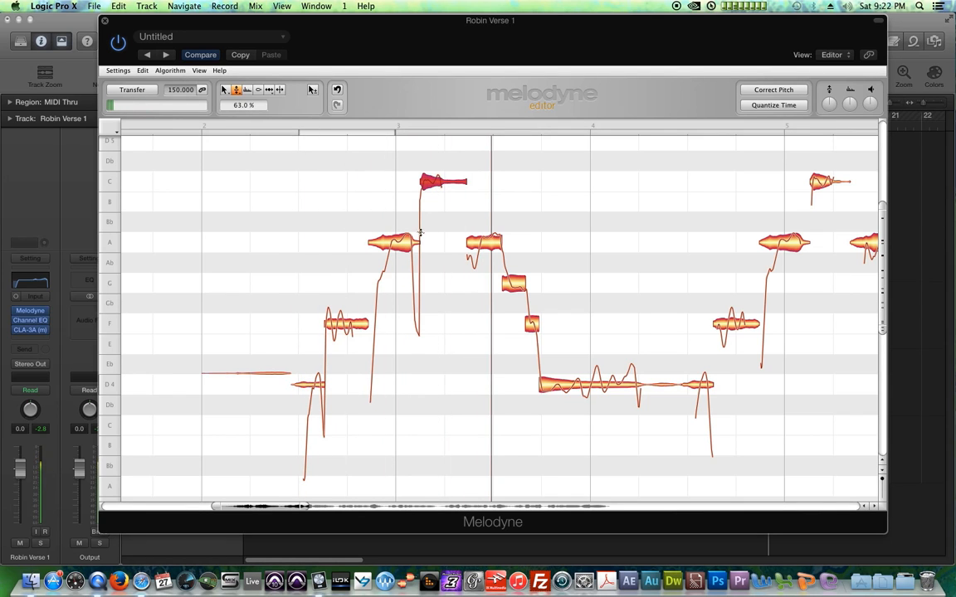
pyautogui.click(601, 390)
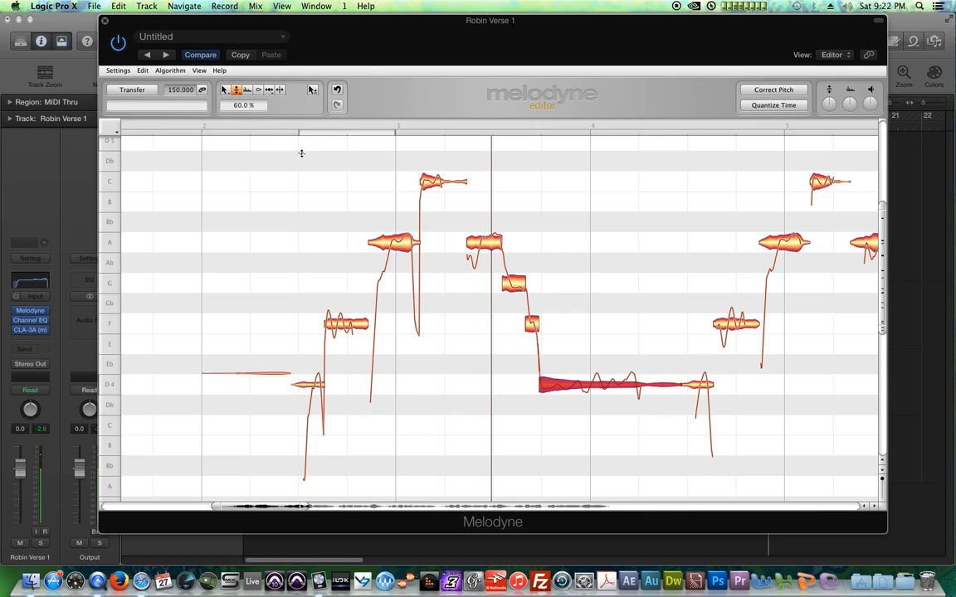
pyautogui.press('space')
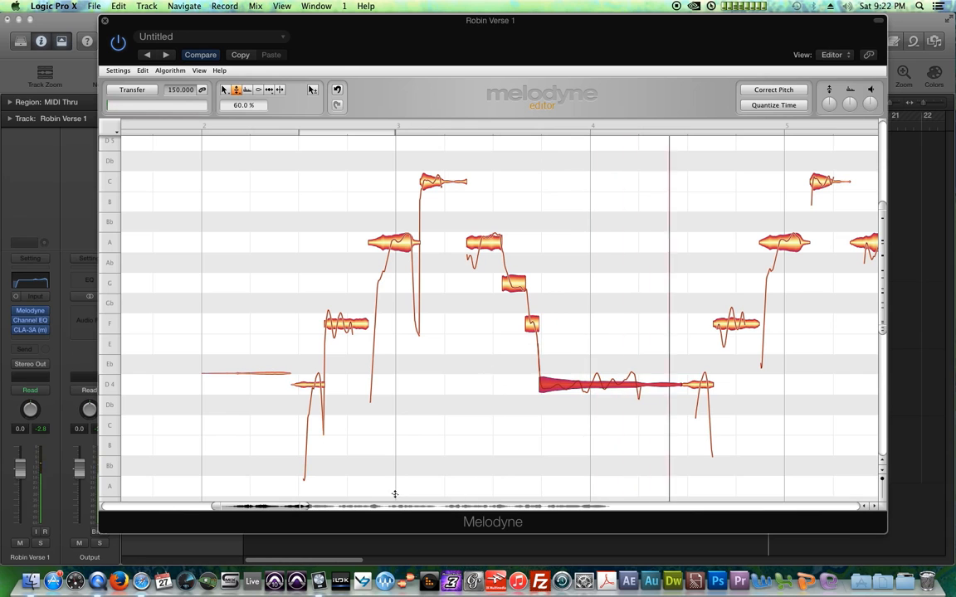
# Step: Set the pitch modulation to 71% on the C5 note and 85% on the following A4 note after bar 5, and replay them
pyautogui.moveTo(289, 512); pyautogui.dragTo(348, 509)
pyautogui.click(291, 336)
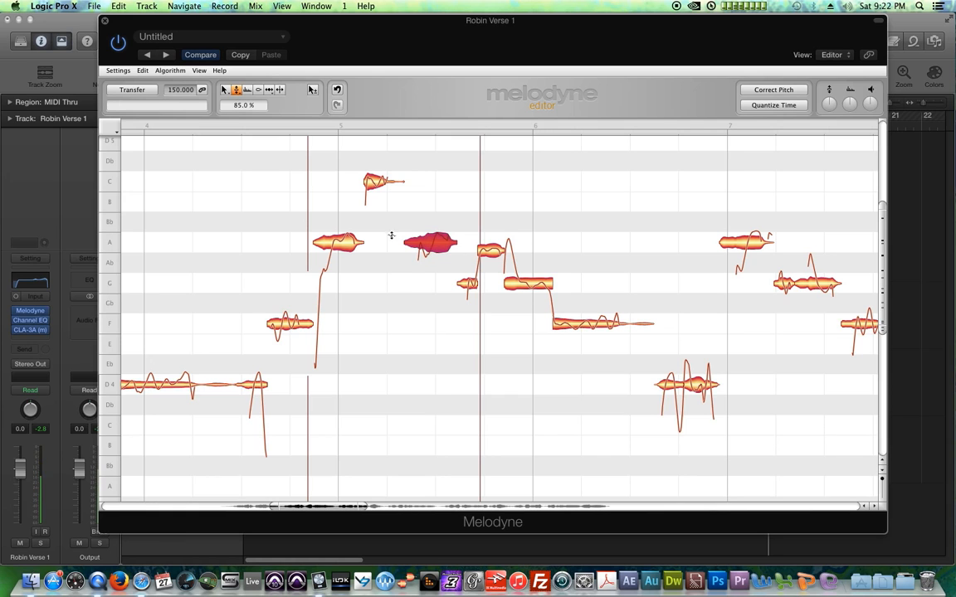
pyautogui.click(267, 129)
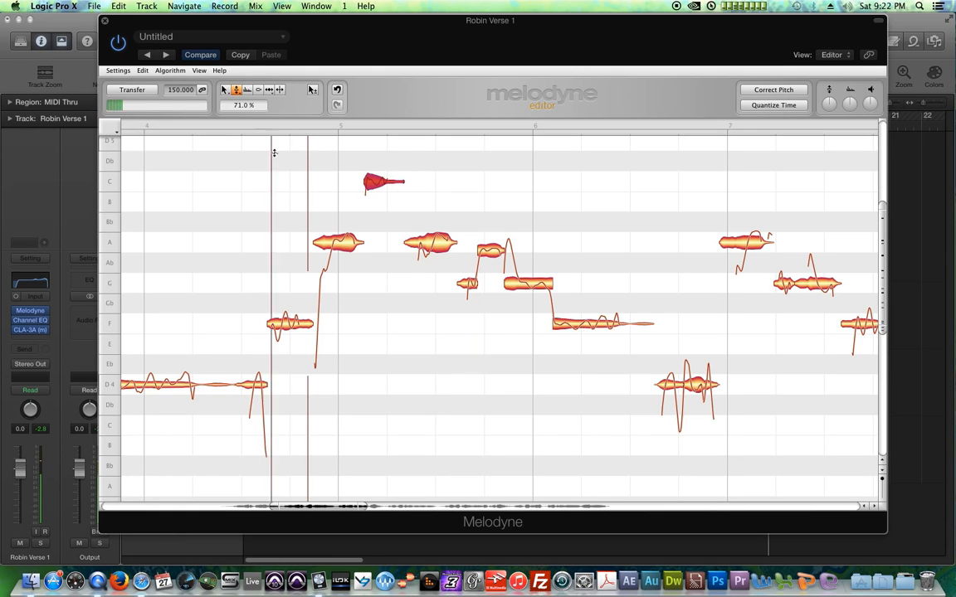
# Step: Reduce the pitch modulation of the D4 notes before bar 7, and set the F4 note before bar 8 to 60%
pyautogui.moveTo(357, 507); pyautogui.dragTo(380, 500)
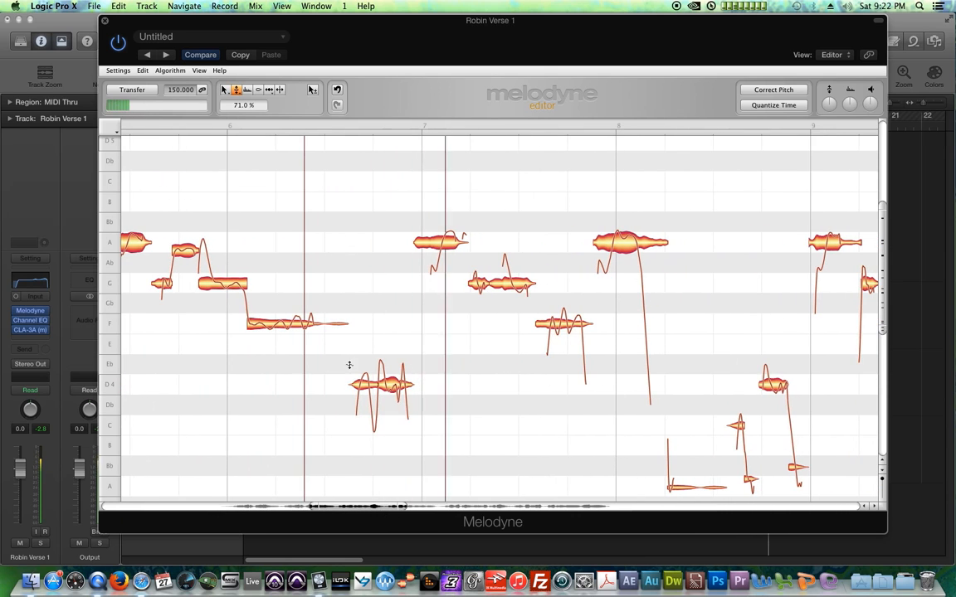
pyautogui.moveTo(348, 355); pyautogui.dragTo(421, 406)
pyautogui.click(307, 129)
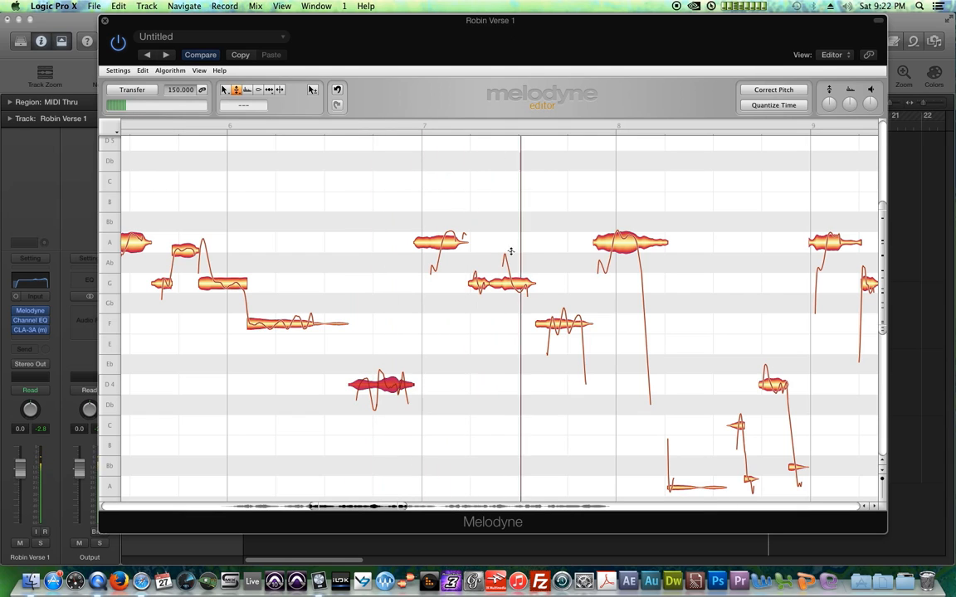
pyautogui.click(563, 334)
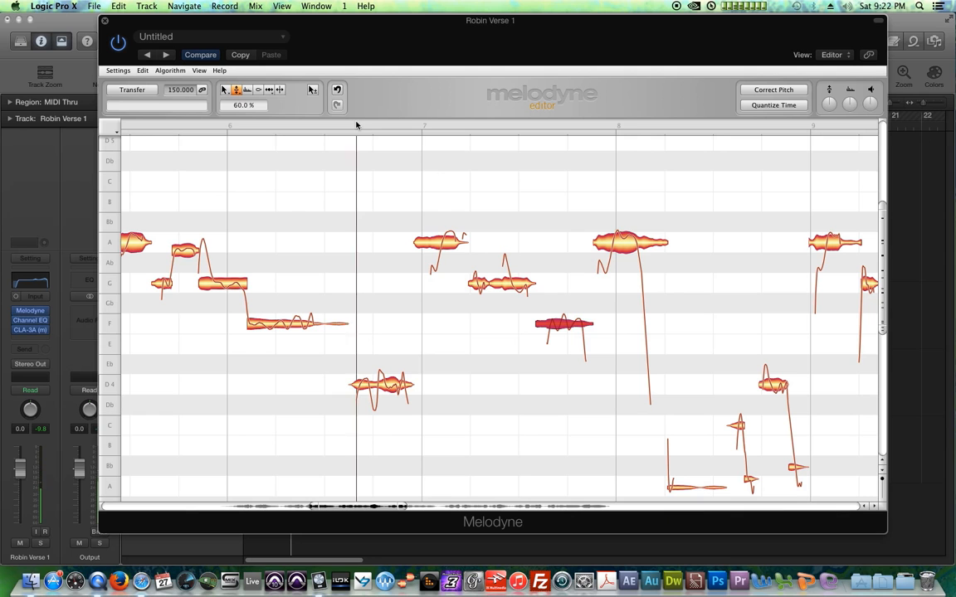
# Step: Set the pitch modulation of the A4 note at bar 9 to 75% and the long D4 note after bar 10 to 61%, and replay
pyautogui.moveTo(373, 502); pyautogui.dragTo(437, 512)
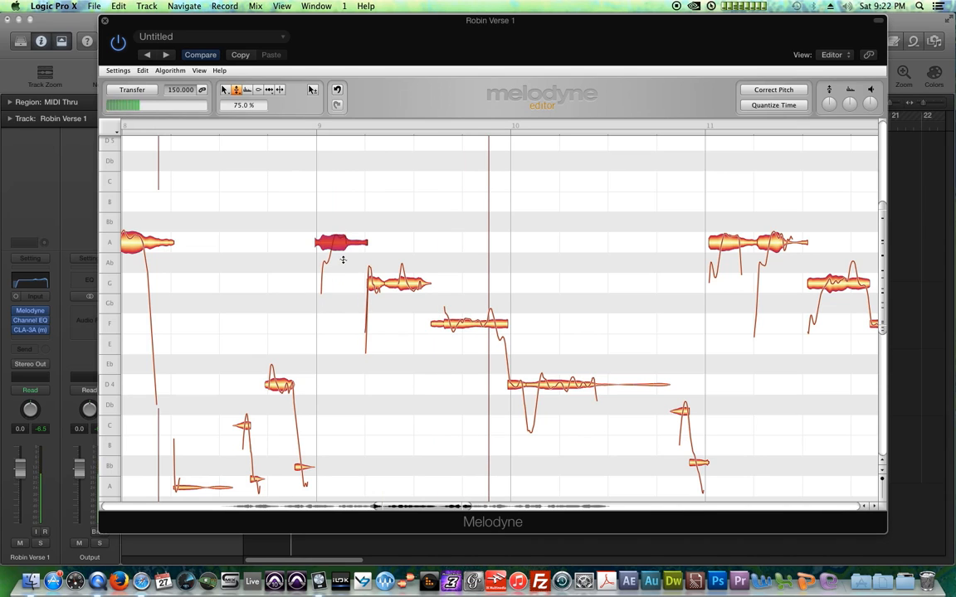
pyautogui.click(560, 383)
pyautogui.doubleClick(276, 127)
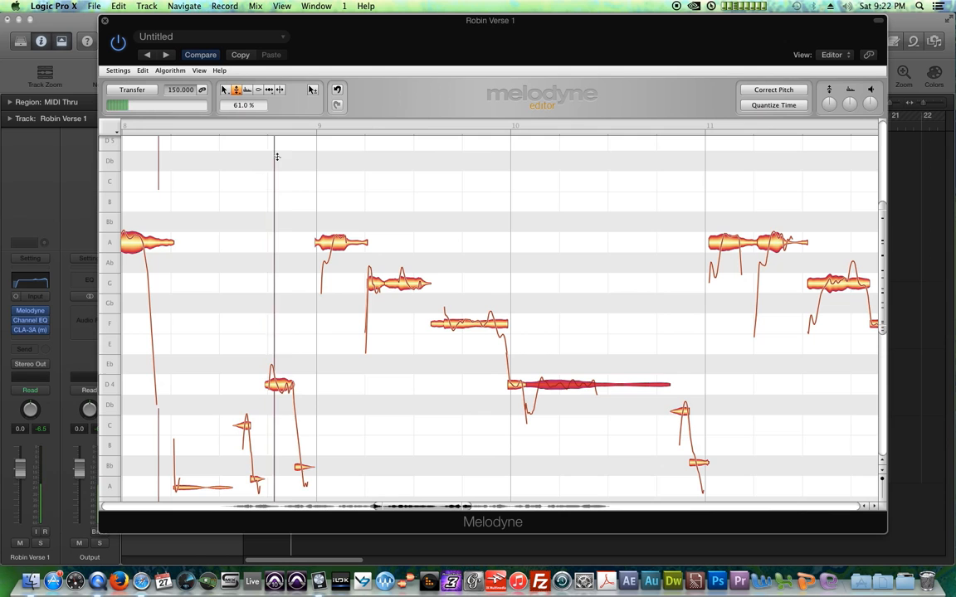
# Step: Reduce the G4 notes' pitch modulation between bars 11 and 13, with the last at 88%, and set the D4 note at bar 13 to 65%
pyautogui.moveTo(448, 511); pyautogui.dragTo(503, 512)
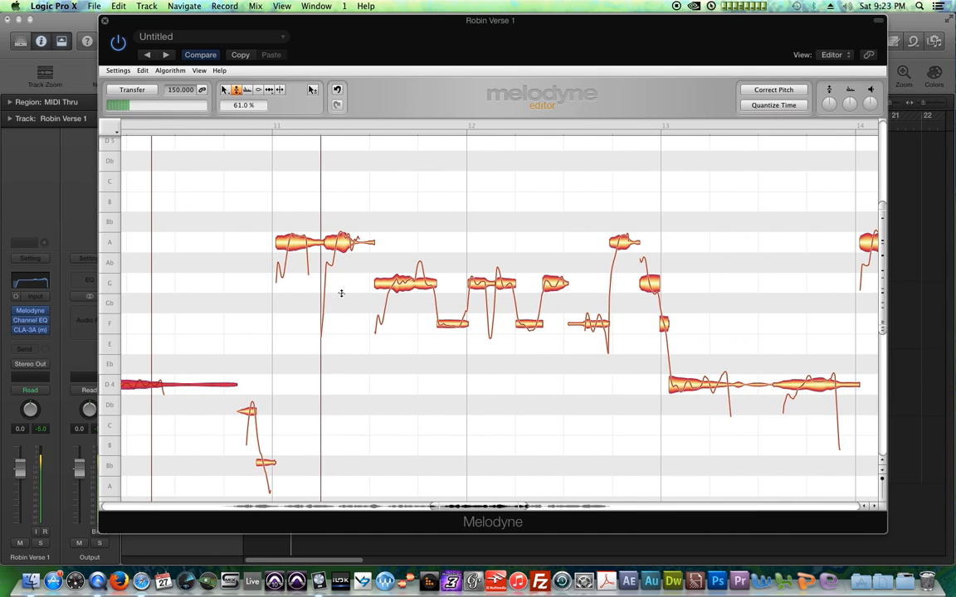
pyautogui.click(407, 290)
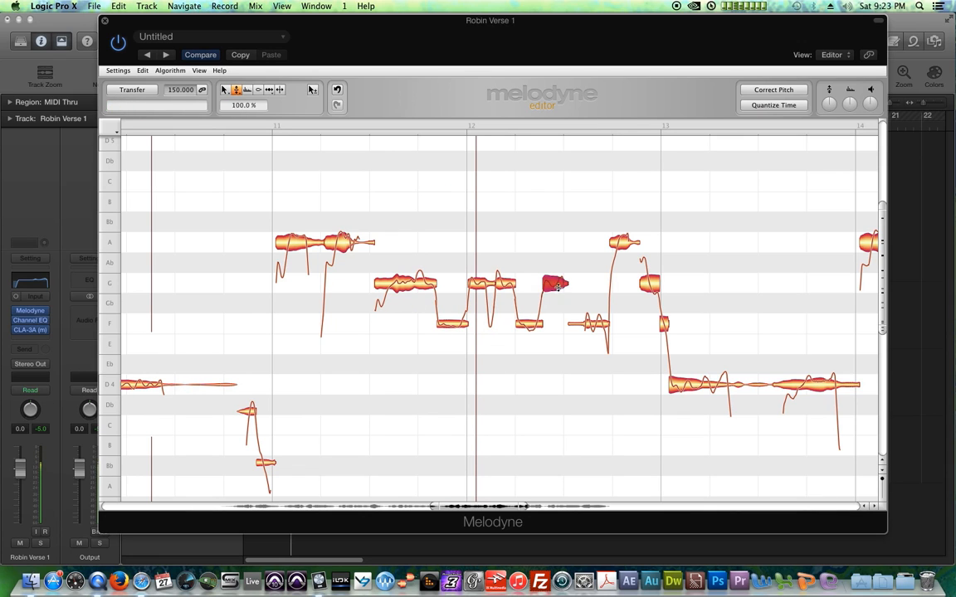
pyautogui.doubleClick(271, 127)
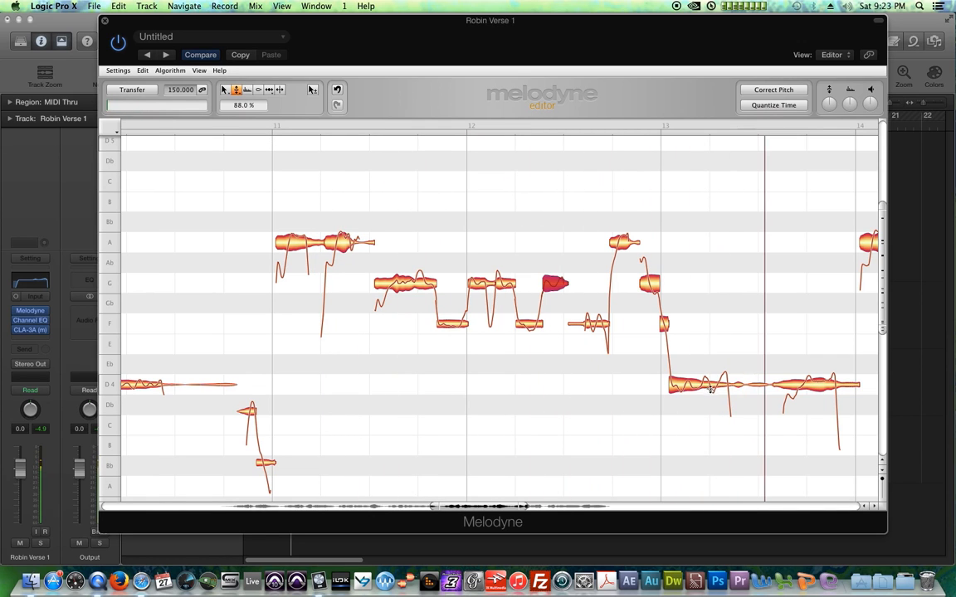
pyautogui.doubleClick(593, 127)
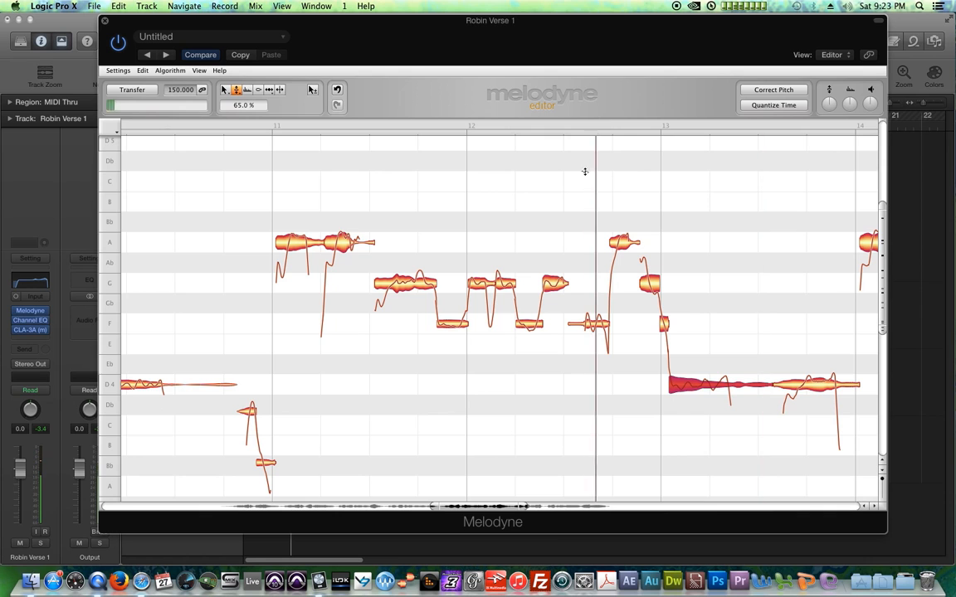
# Step: Set the pitch modulation of the D4 note before bar 14 to 71%, reduce the long G4 note after bar 14, and replay them
pyautogui.moveTo(485, 508); pyautogui.dragTo(548, 512)
pyautogui.moveTo(321, 387); pyautogui.dragTo(330, 403)
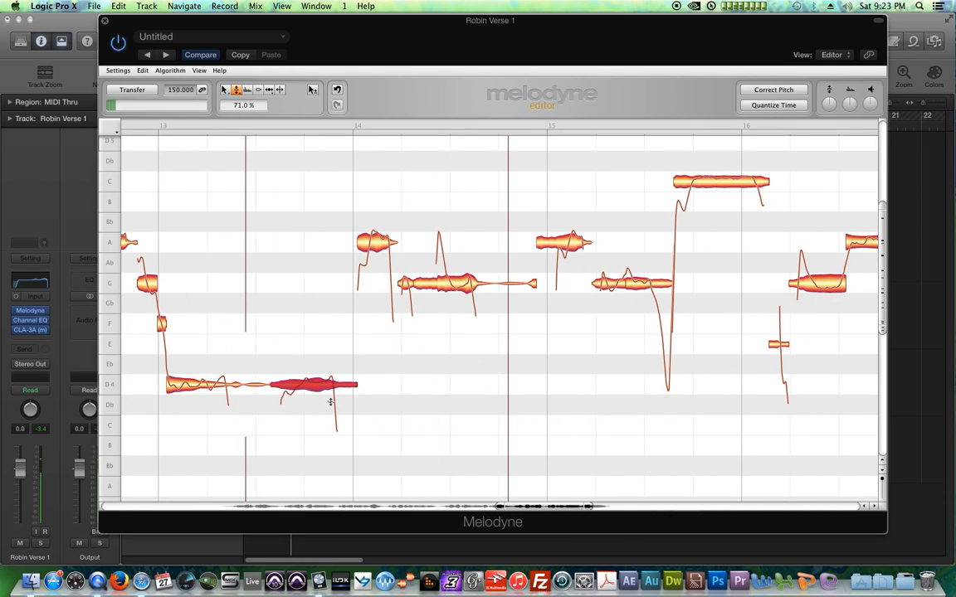
pyautogui.doubleClick(260, 127)
pyautogui.click(448, 358)
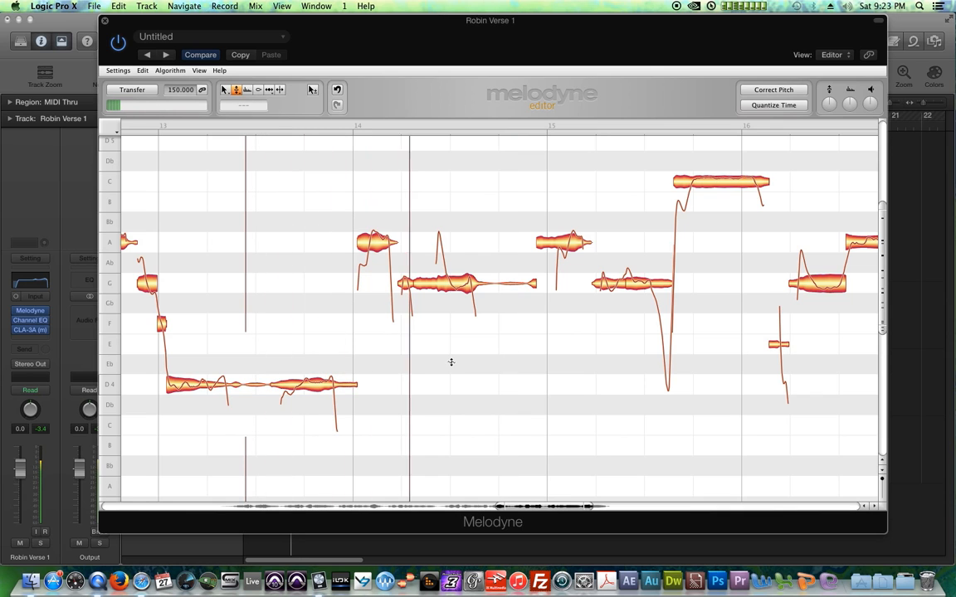
pyautogui.click(465, 294)
pyautogui.doubleClick(333, 127)
pyautogui.click(528, 446)
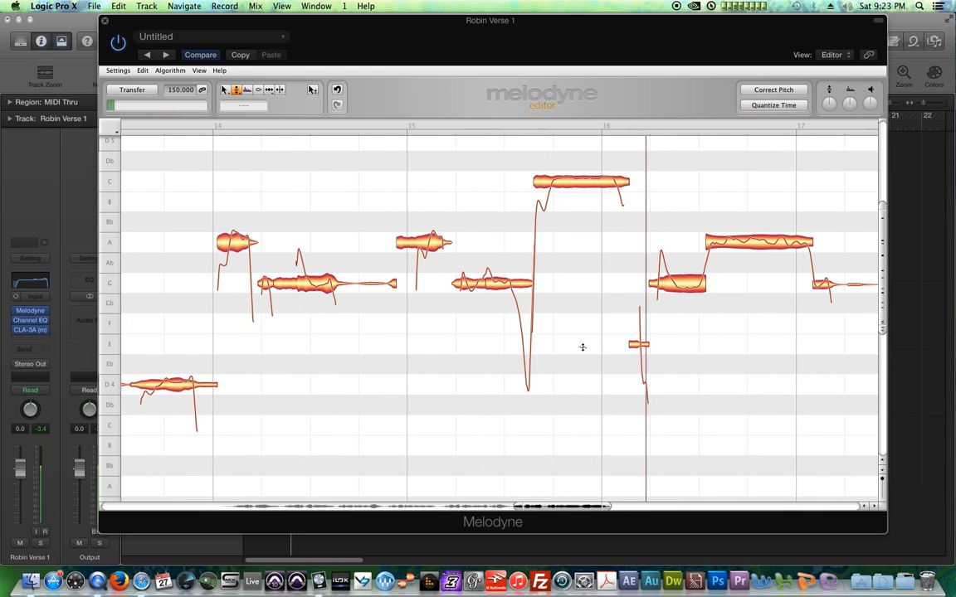
# Step: Set the pitch modulation of the long C5 note across bar 16 to 65% and the long A4 note across bar 17 to 72%
pyautogui.click(440, 126)
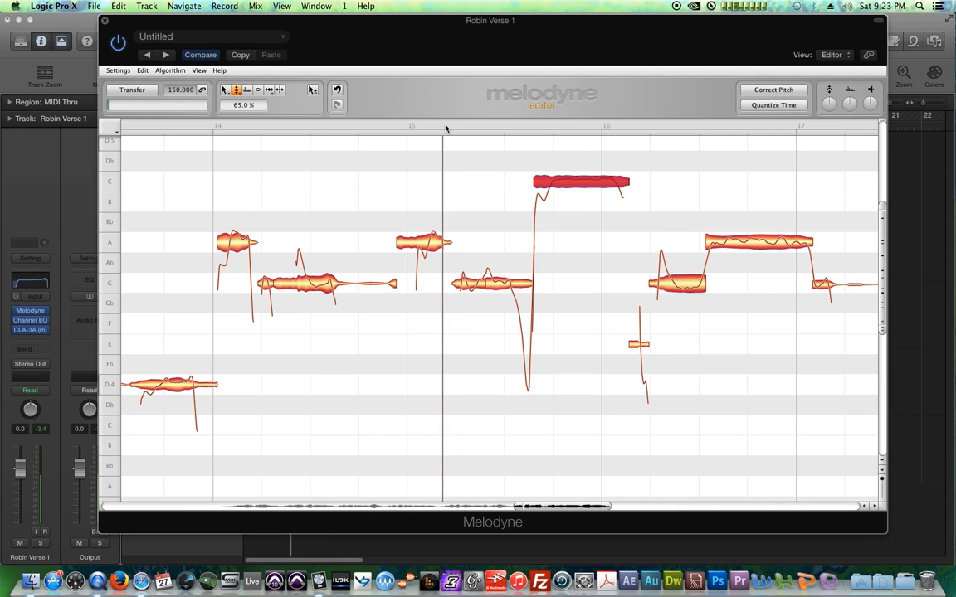
pyautogui.moveTo(565, 514); pyautogui.dragTo(599, 520)
pyautogui.moveTo(411, 207); pyautogui.dragTo(438, 237)
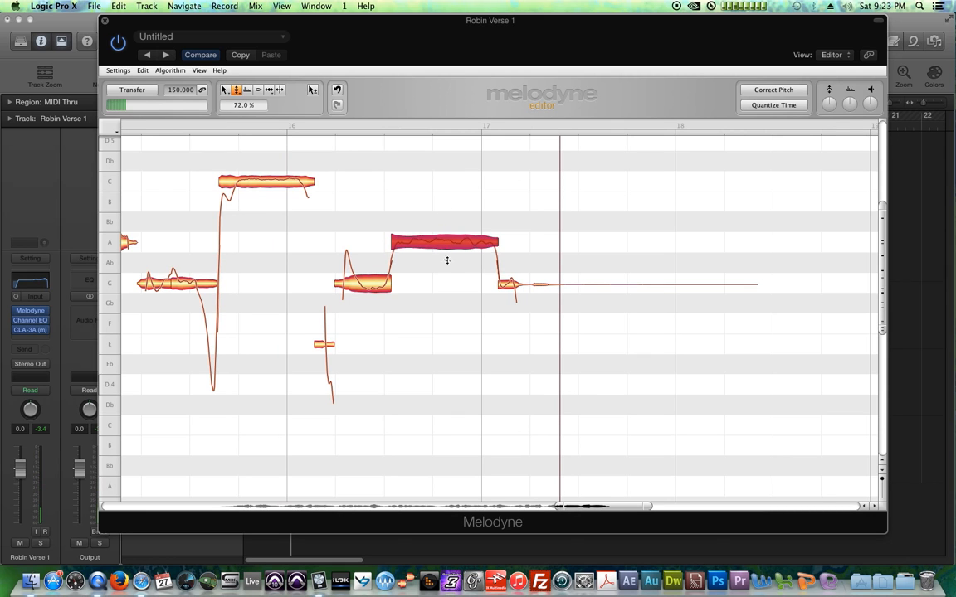
# Step: Try exaggerating the pitch modulation of the long A4 note across bar 17 to 224% and 512%, and play it back
pyautogui.click(357, 153)
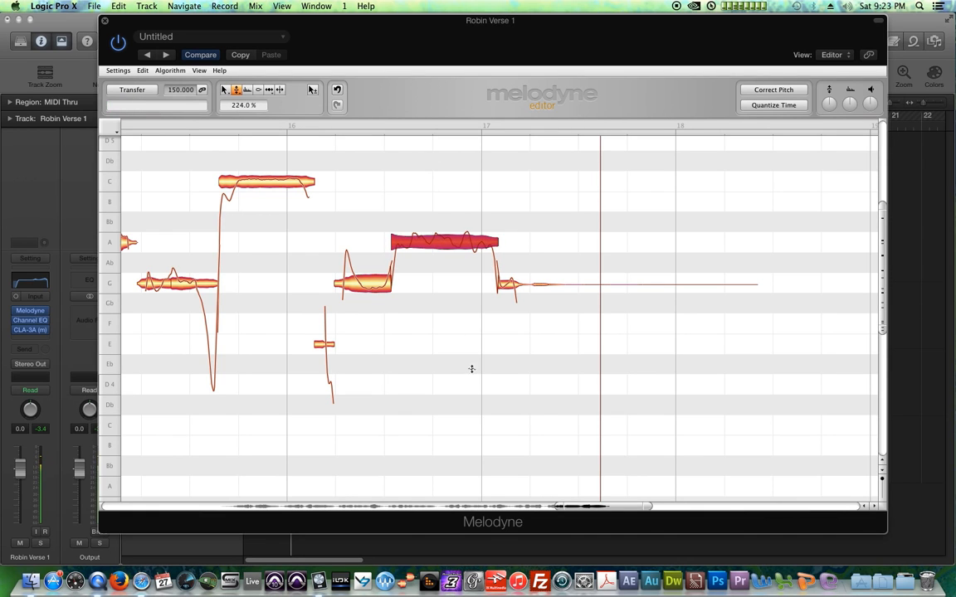
pyautogui.moveTo(449, 242); pyautogui.dragTo(432, 100)
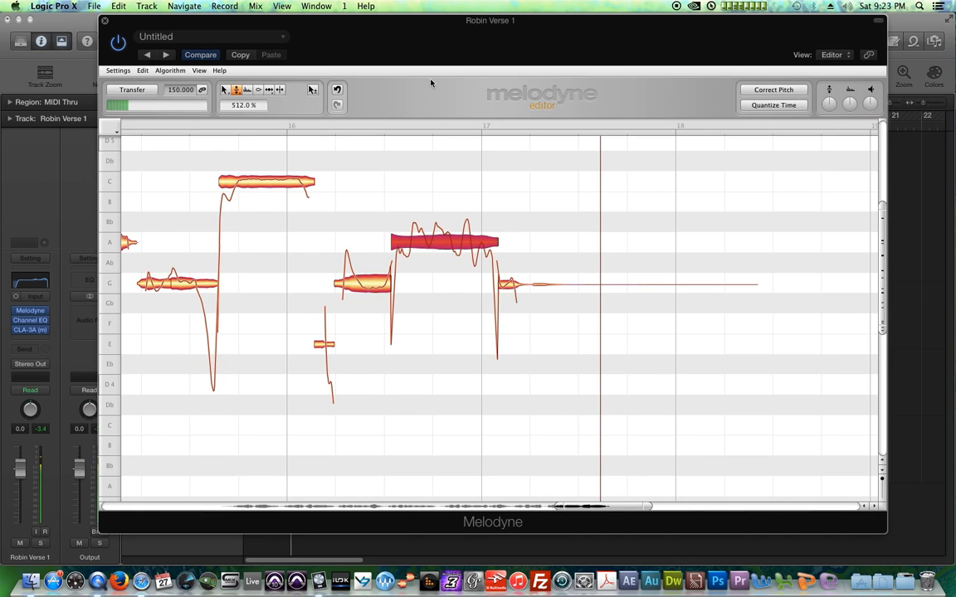
pyautogui.click(338, 126)
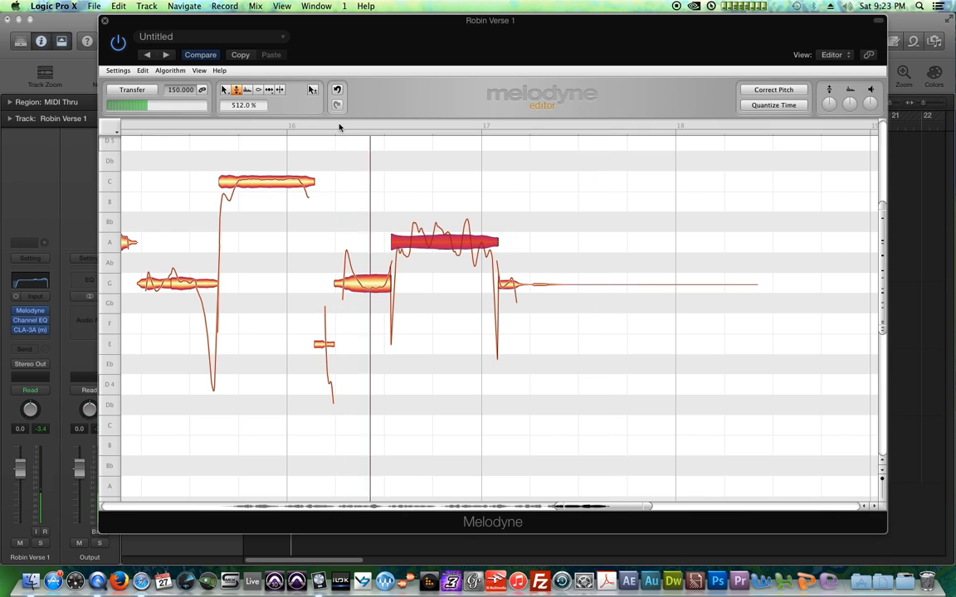
pyautogui.click(339, 127)
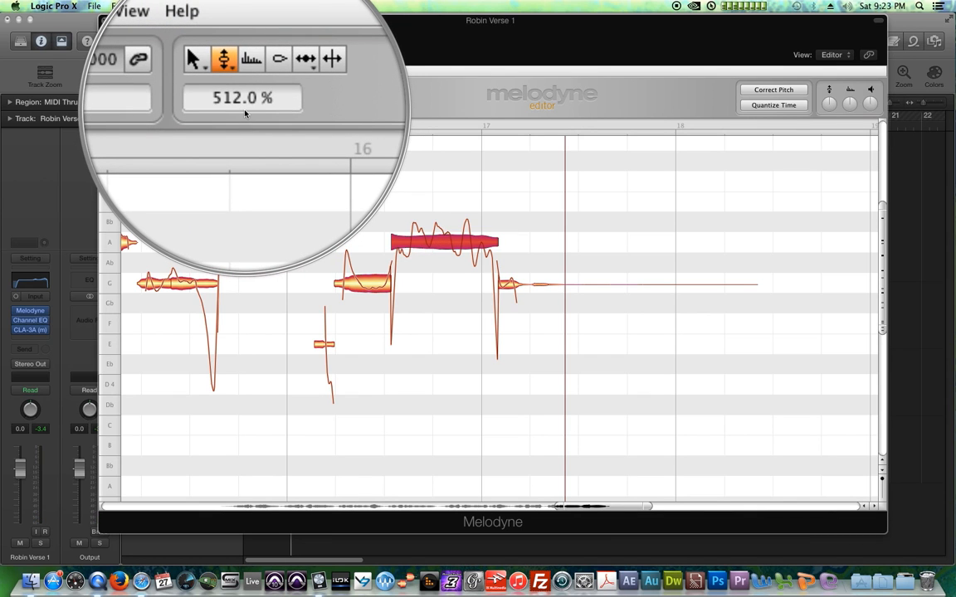
# Step: Reset the pitch modulation of the long A4 note across bar 17 to 100% and replay the ending
pyautogui.doubleClick(442, 243)
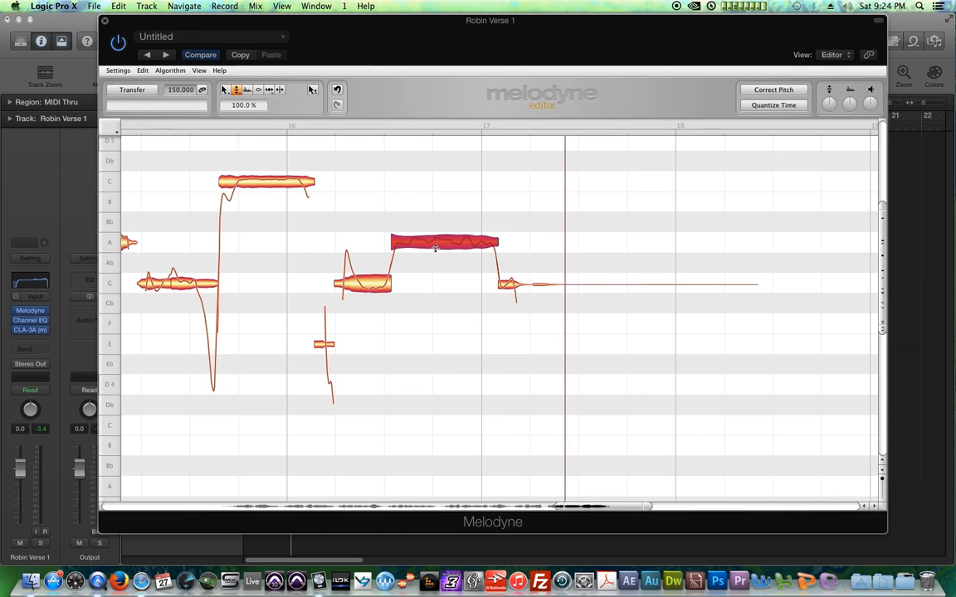
pyautogui.click(421, 163)
pyautogui.press('space')
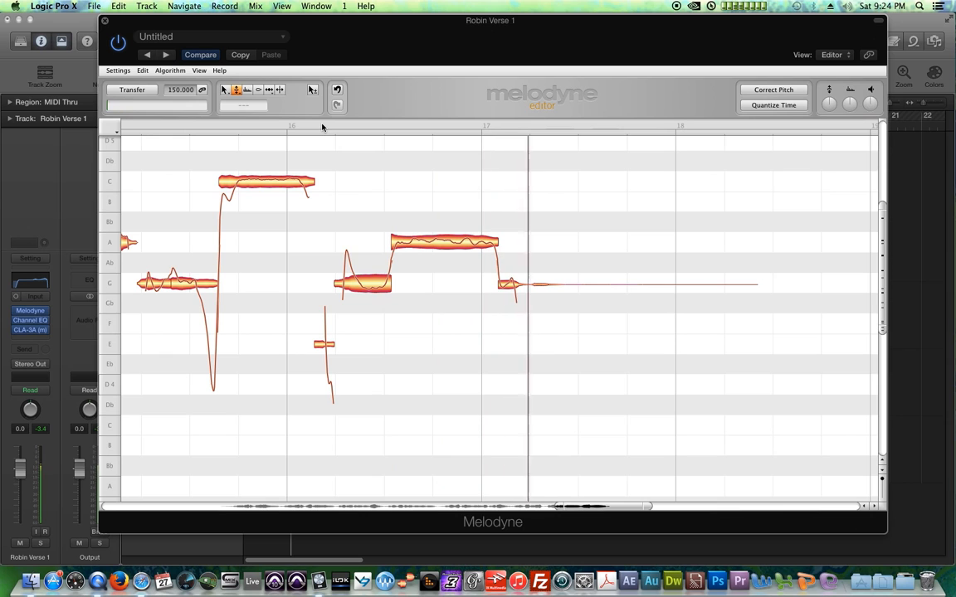
pyautogui.press('space')
# Step: Close the Melodyne editor and, with the full arrangement playing, add a Bus 1 send to the verse vocal track
pyautogui.click(105, 20)
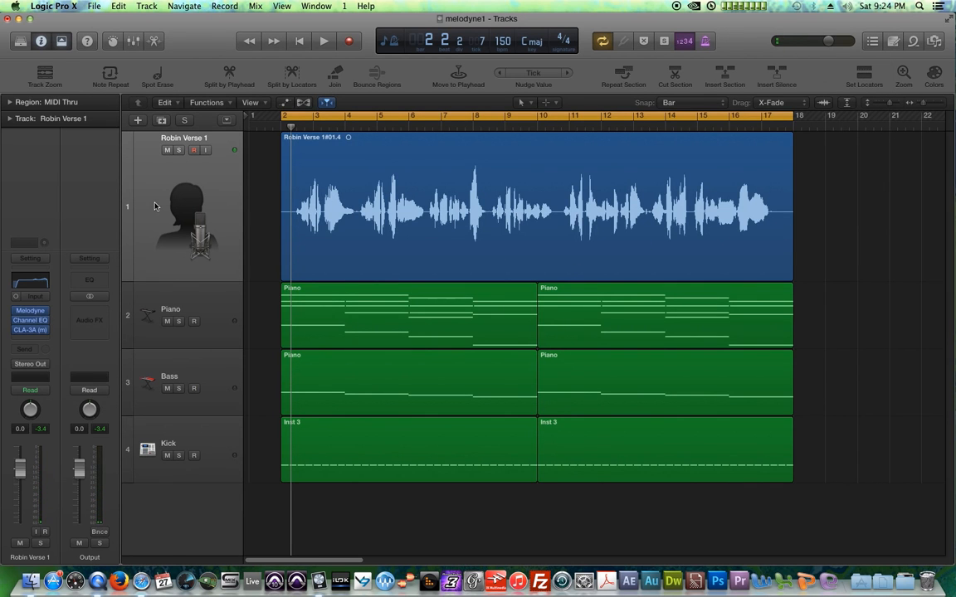
pyautogui.press('space')
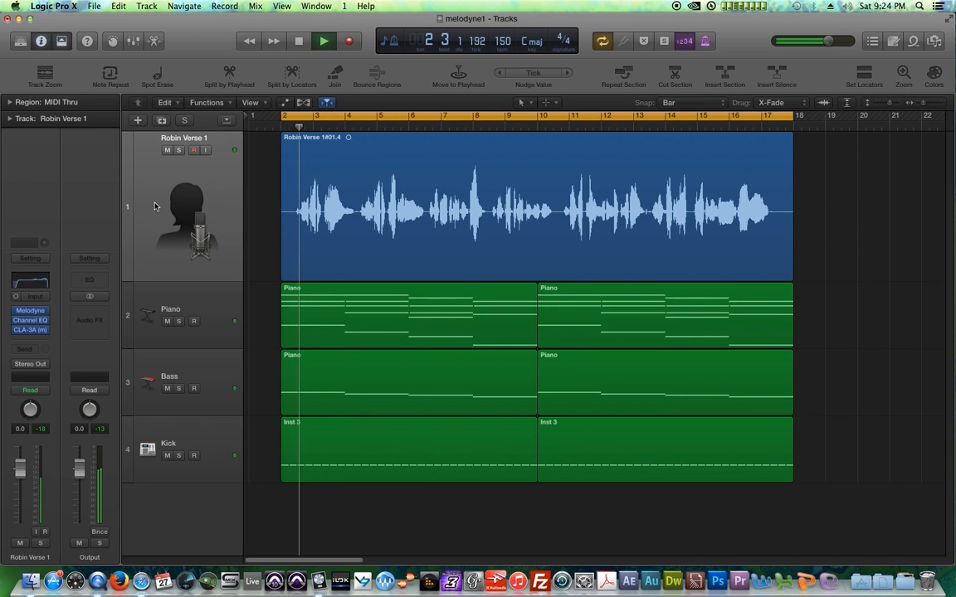
pyautogui.click(27, 350)
pyautogui.moveTo(48, 406)
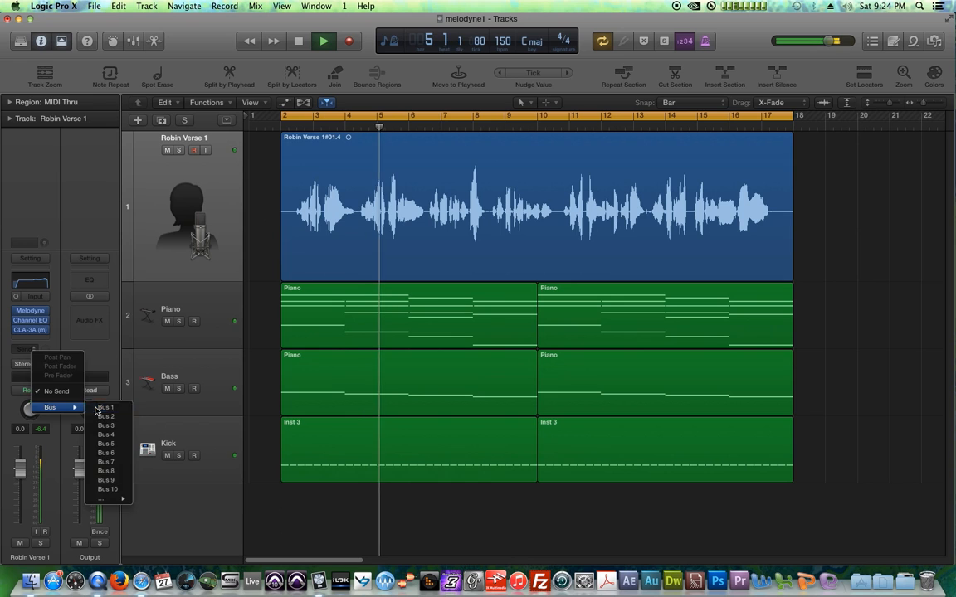
pyautogui.click(103, 407)
# Step: Insert the Space Designer reverb on the Aux 1 channel fed by Bus 1
pyautogui.click(88, 312)
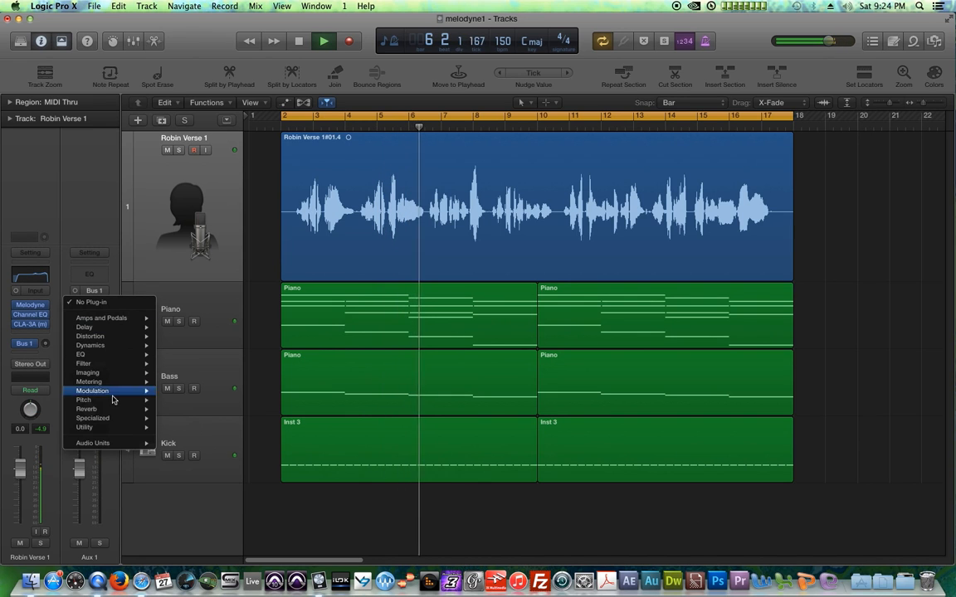
pyautogui.moveTo(110, 418)
pyautogui.moveTo(208, 436)
pyautogui.click(270, 446)
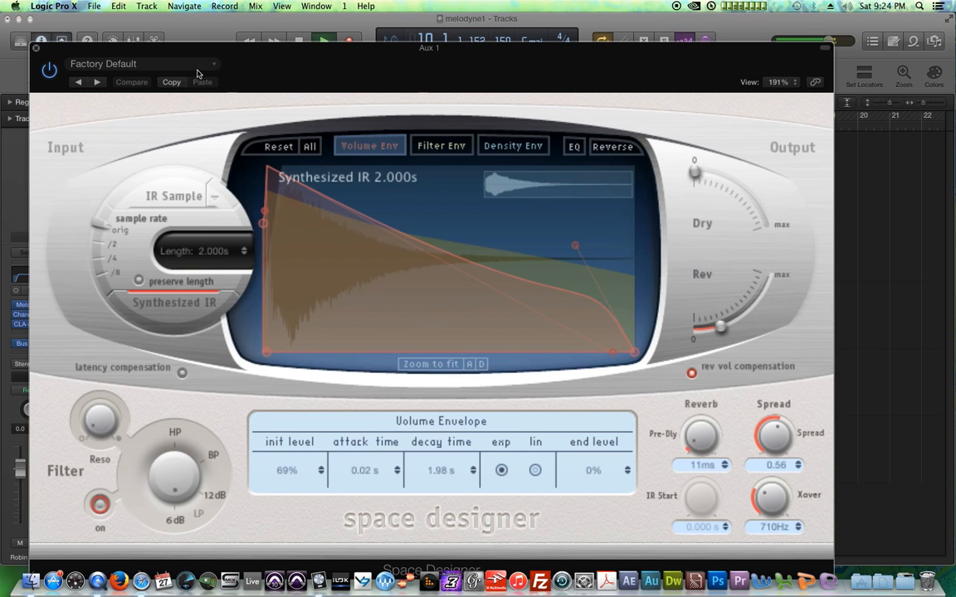
# Step: Load the 1.3s Soft Plate preset in Space Designer and set the vocal's Bus 1 send to about -17 dB
pyautogui.click(141, 64)
pyautogui.moveTo(116, 381)
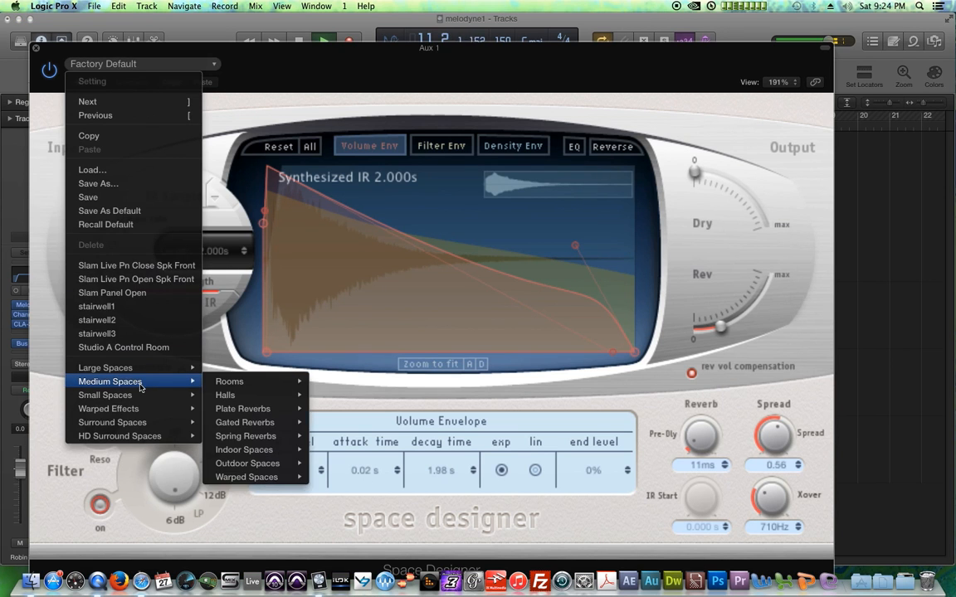
pyautogui.moveTo(260, 410)
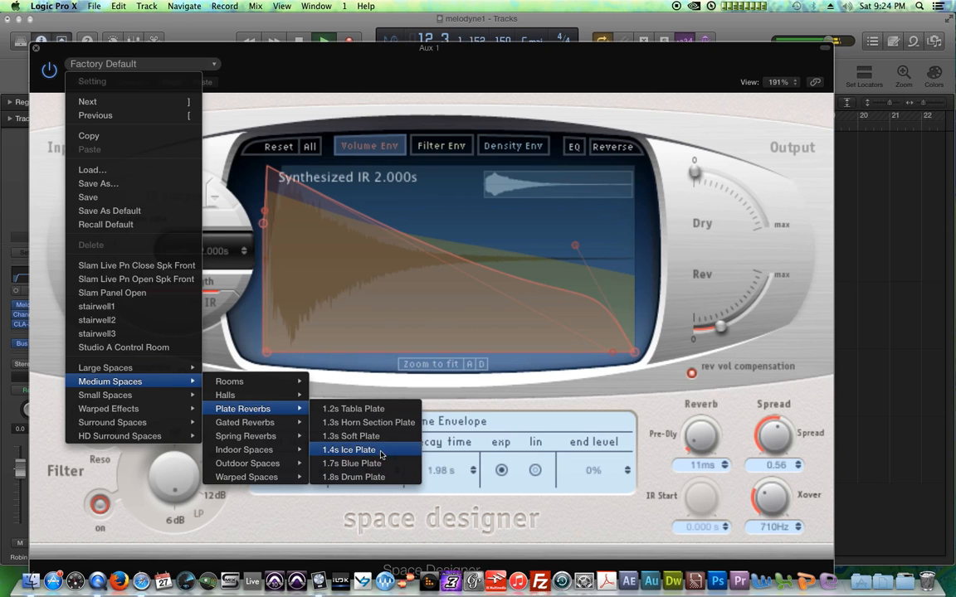
pyautogui.click(404, 437)
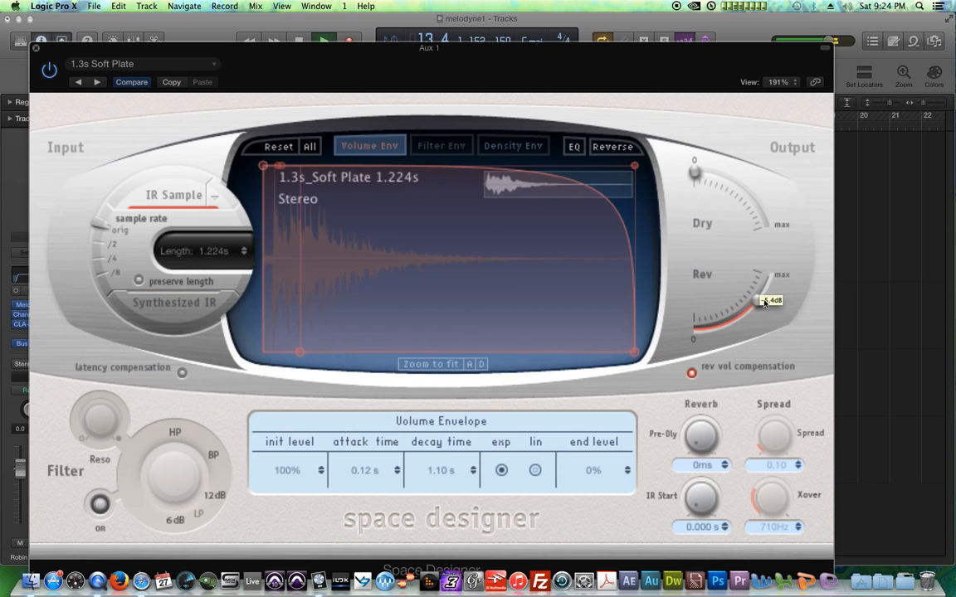
pyautogui.click(36, 47)
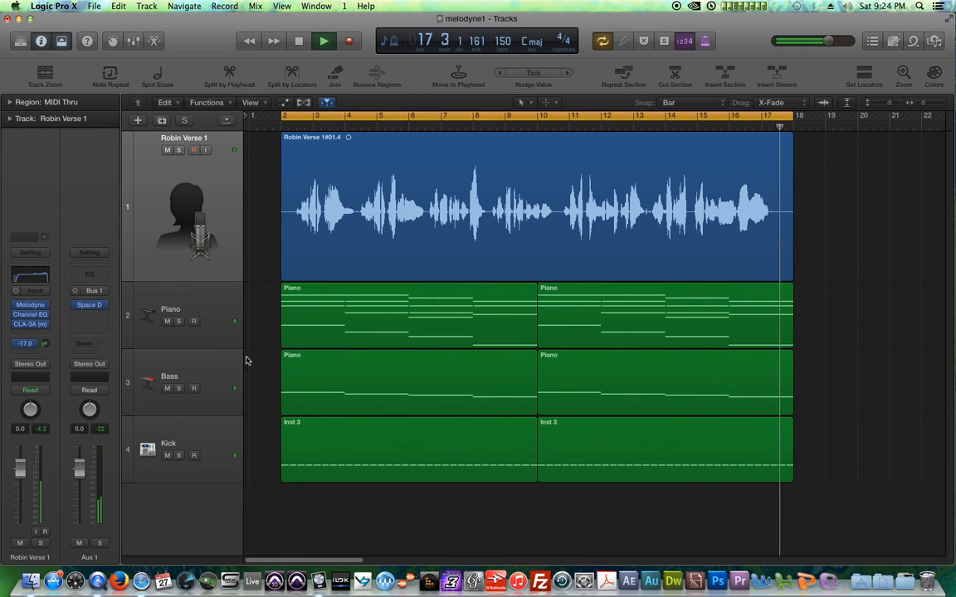
# Step: Add a Bus 2 send to the verse vocal and insert a Mono->Stereo Stereo Delay on Aux 2
pyautogui.click(25, 343)
pyautogui.moveTo(34, 404)
pyautogui.click(84, 413)
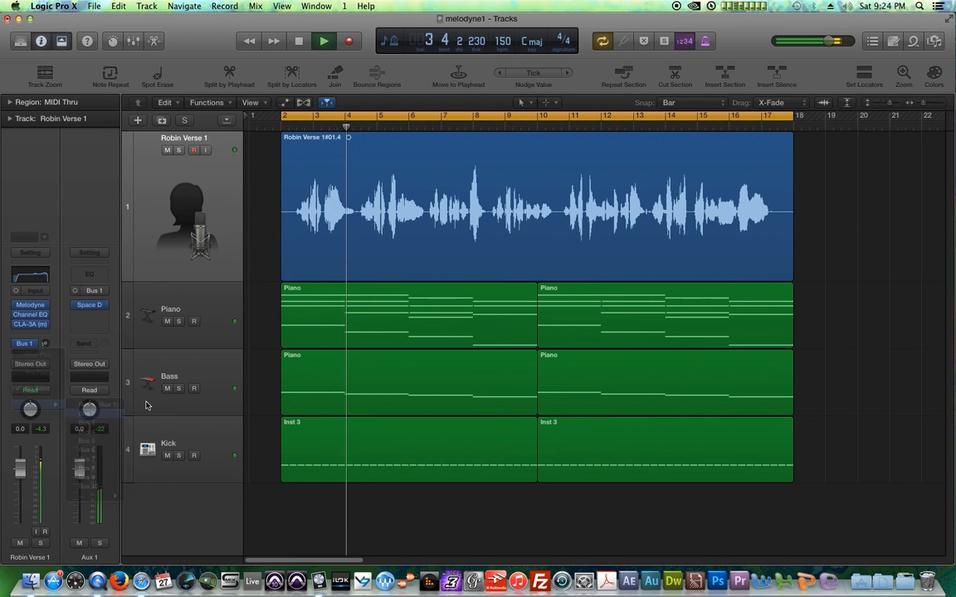
pyautogui.click(90, 292)
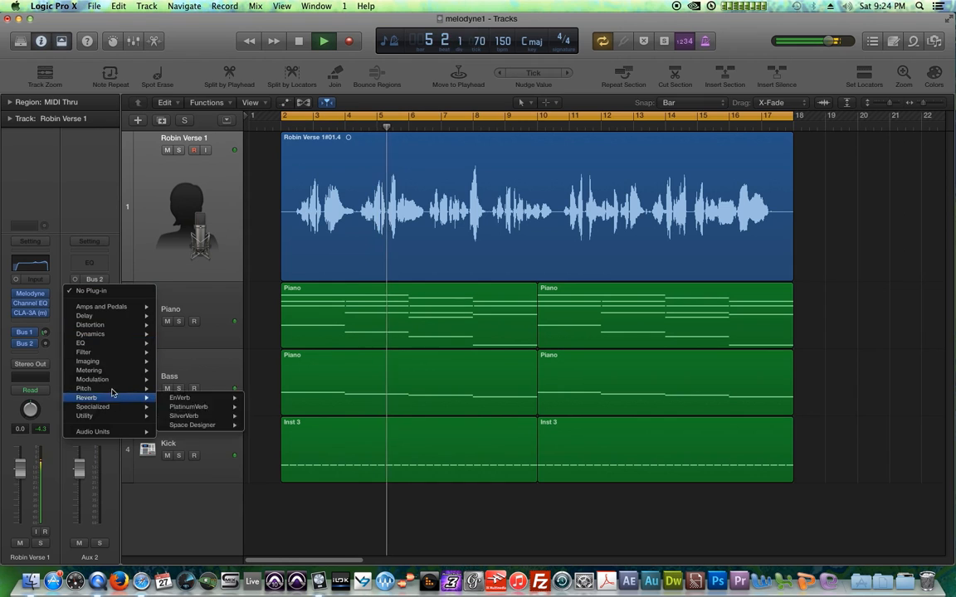
pyautogui.moveTo(84, 315)
pyautogui.moveTo(231, 343)
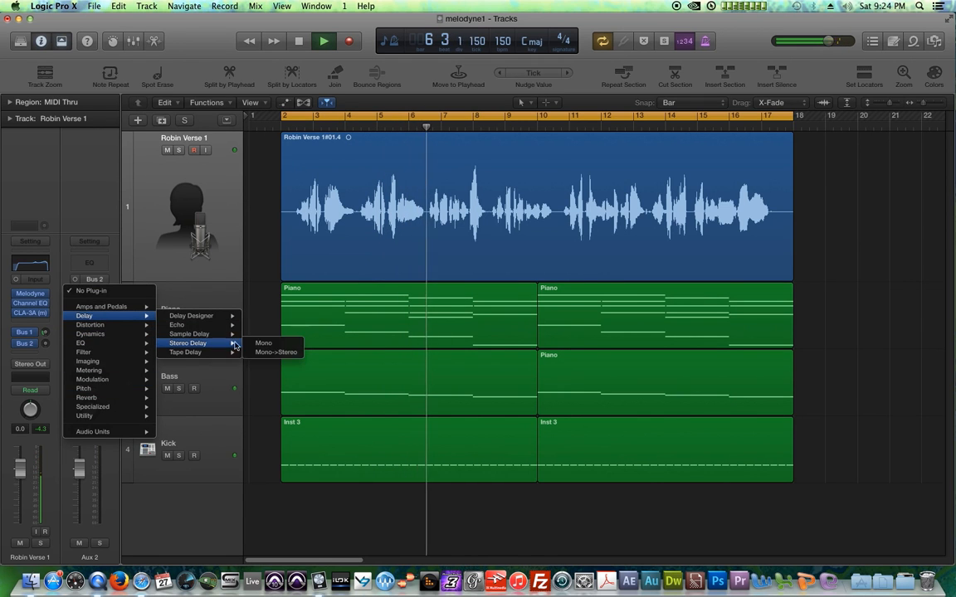
pyautogui.click(268, 351)
# Step: Set the Stereo Delay's low cut to 190 Hz and high cut to 5300 Hz, and raise the vocal's Bus 2 send to about -17.6 dB
pyautogui.click(184, 63)
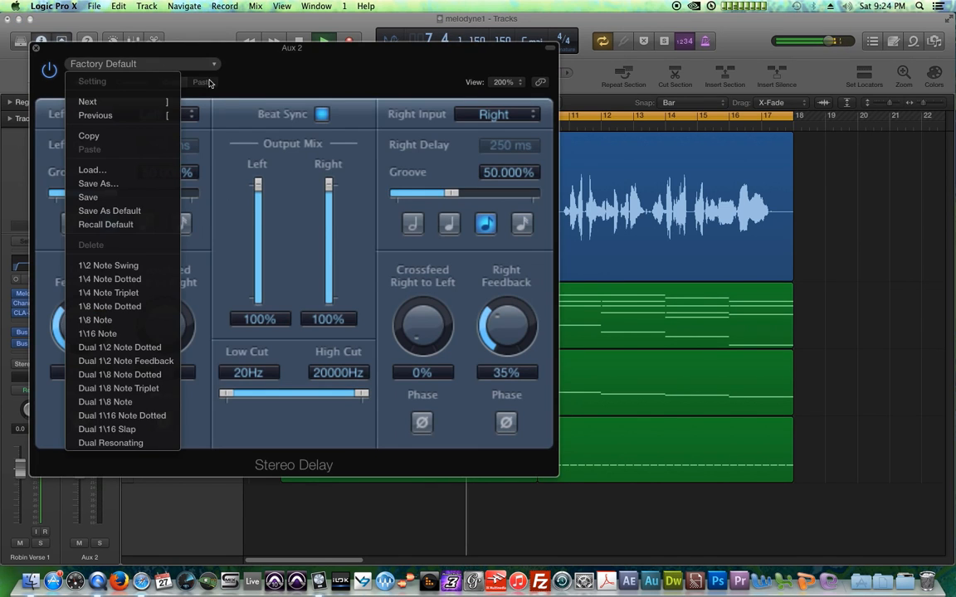
pyautogui.click(304, 266)
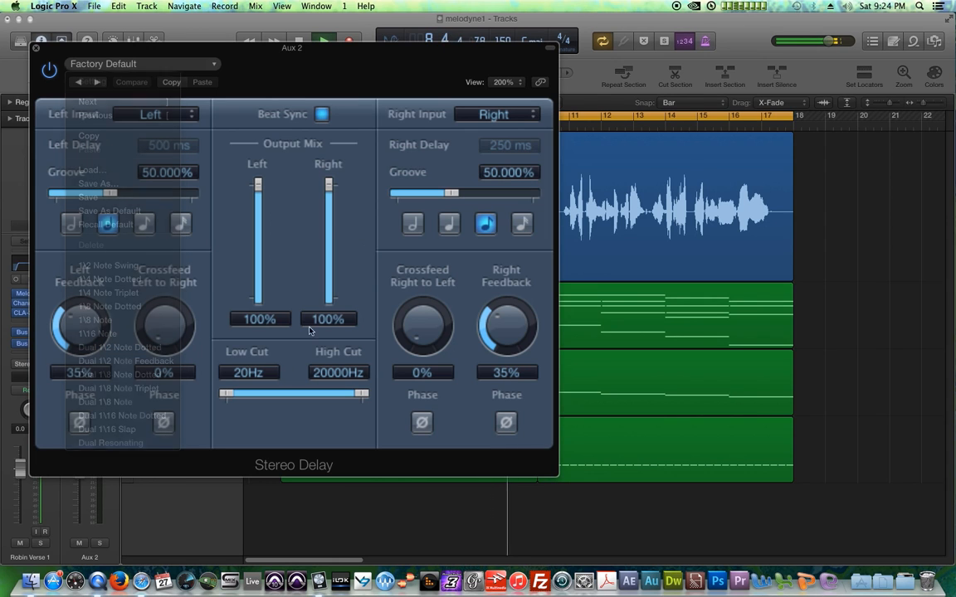
pyautogui.moveTo(231, 394); pyautogui.dragTo(273, 394)
pyautogui.moveTo(361, 394); pyautogui.dragTo(335, 395)
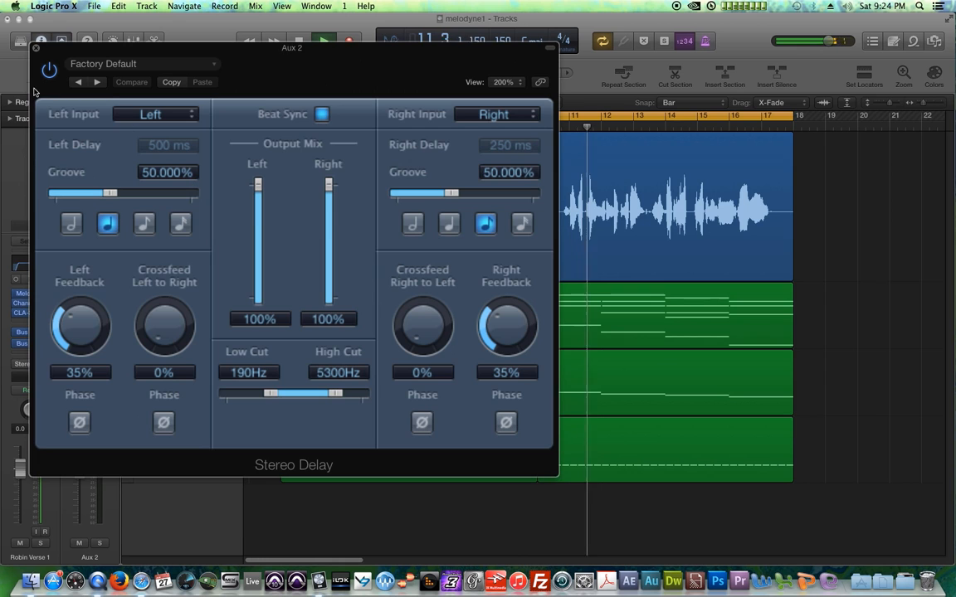
pyautogui.click(35, 48)
pyautogui.moveTo(50, 348); pyautogui.dragTo(76, 340)
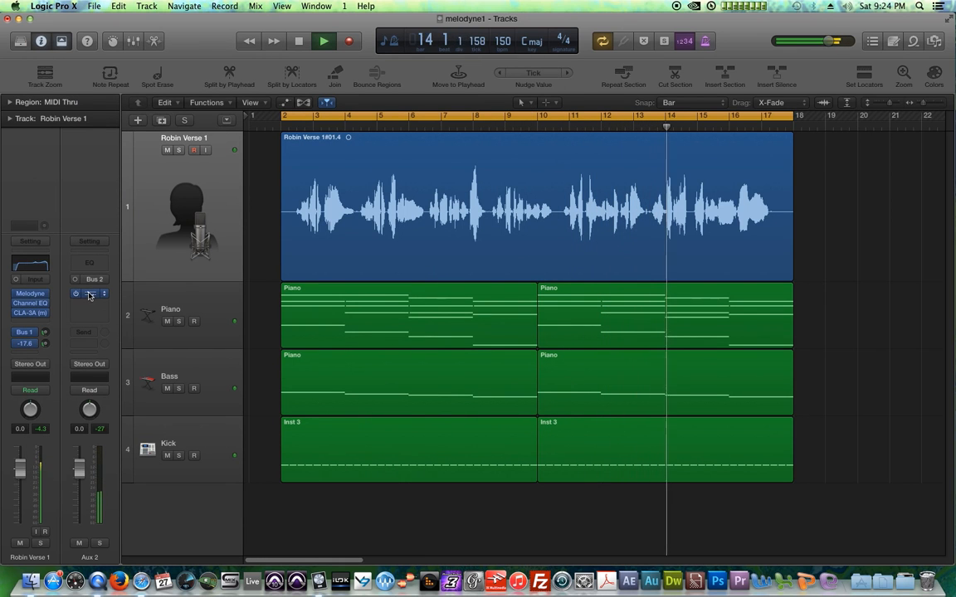
# Step: Set the left delay to a half note and the right to a quarter note, with the Bus 2 send at about -19.5 dB
pyautogui.click(89, 294)
pyautogui.click(71, 224)
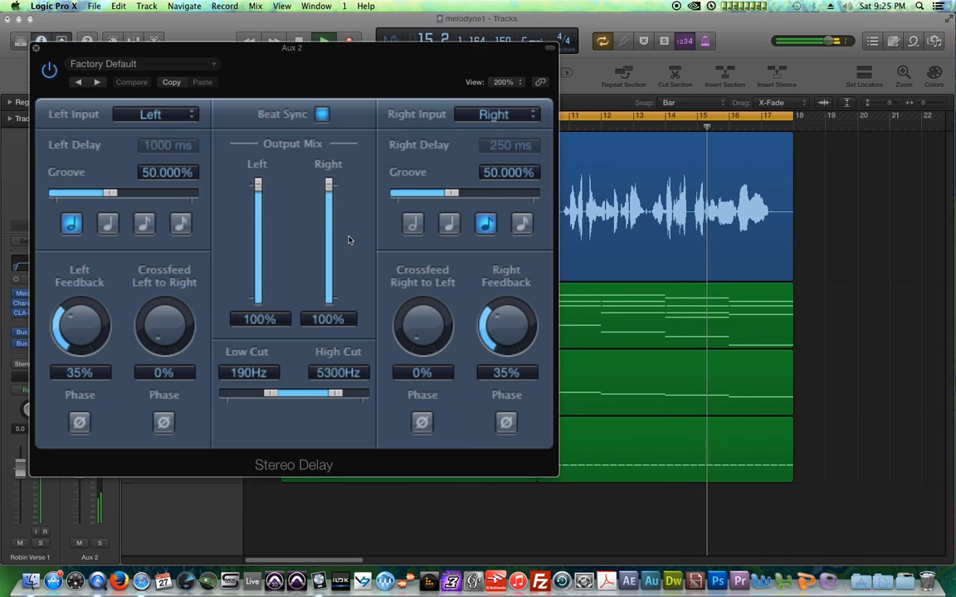
pyautogui.click(449, 223)
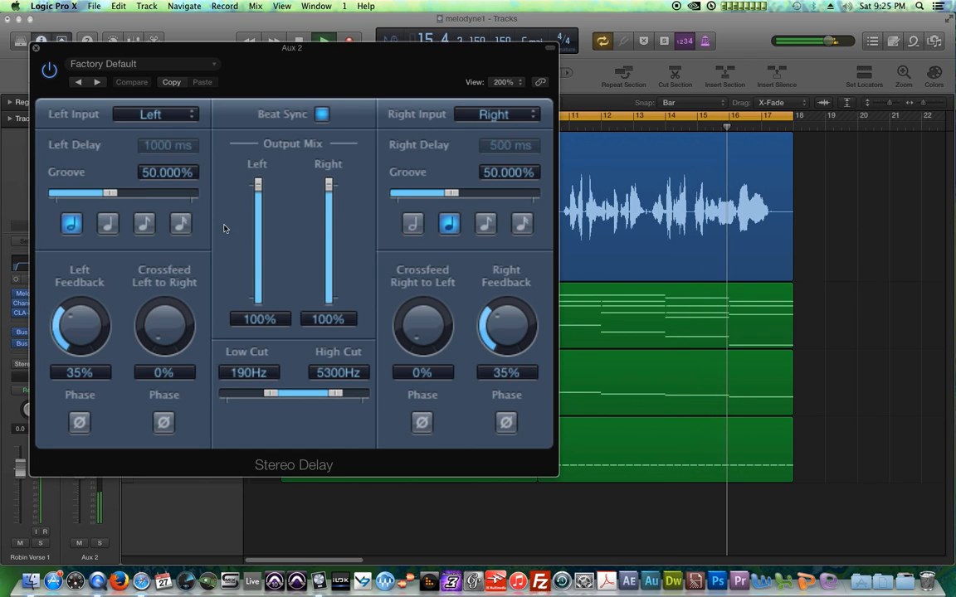
pyautogui.click(35, 49)
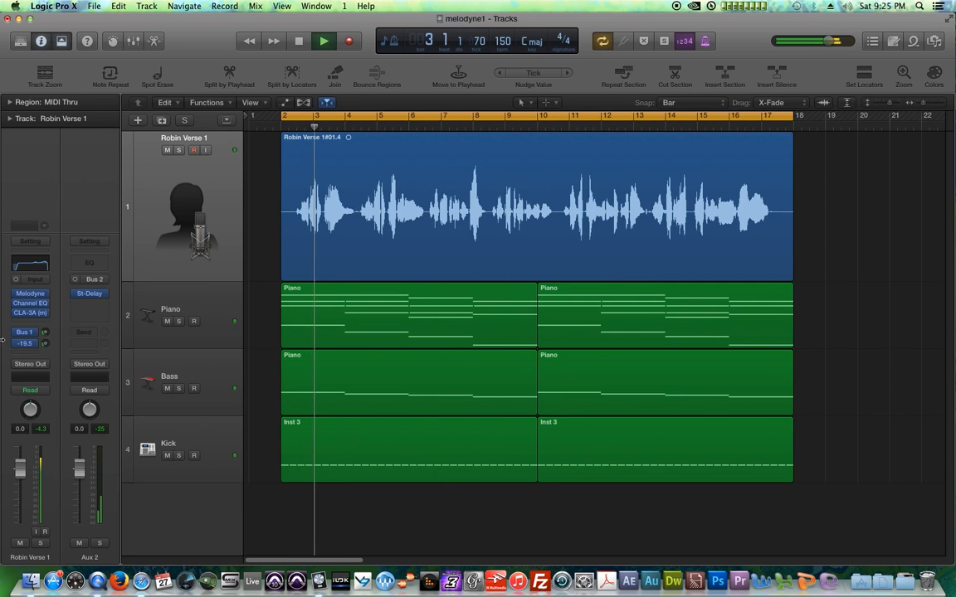
# Step: Set the vocal's CLA-3A gain to 5.84 and raise the Piano, Bass and Kick levels together by about 5 dB
pyautogui.click(27, 313)
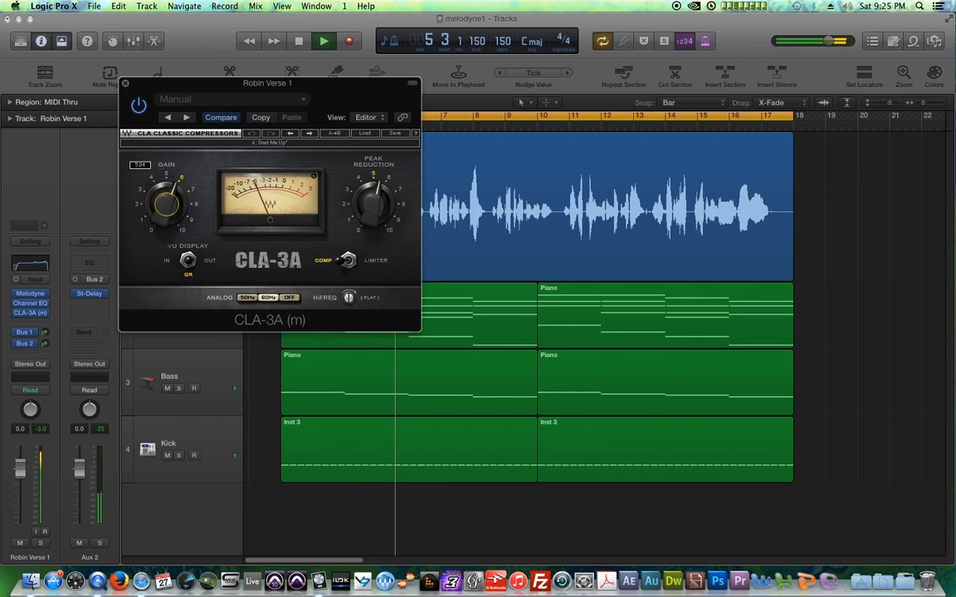
pyautogui.click(126, 84)
pyautogui.press('super+2')
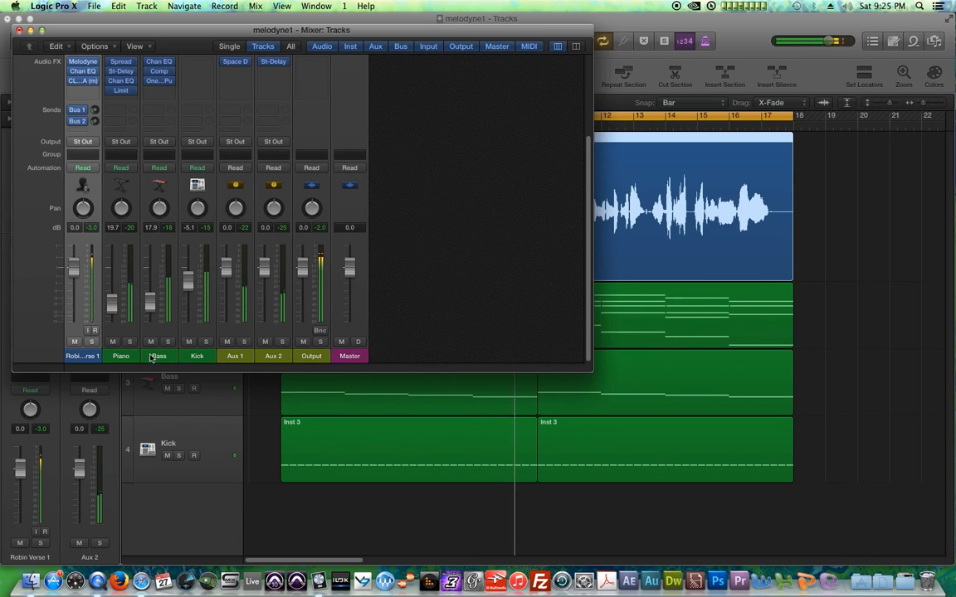
pyautogui.click(138, 358)
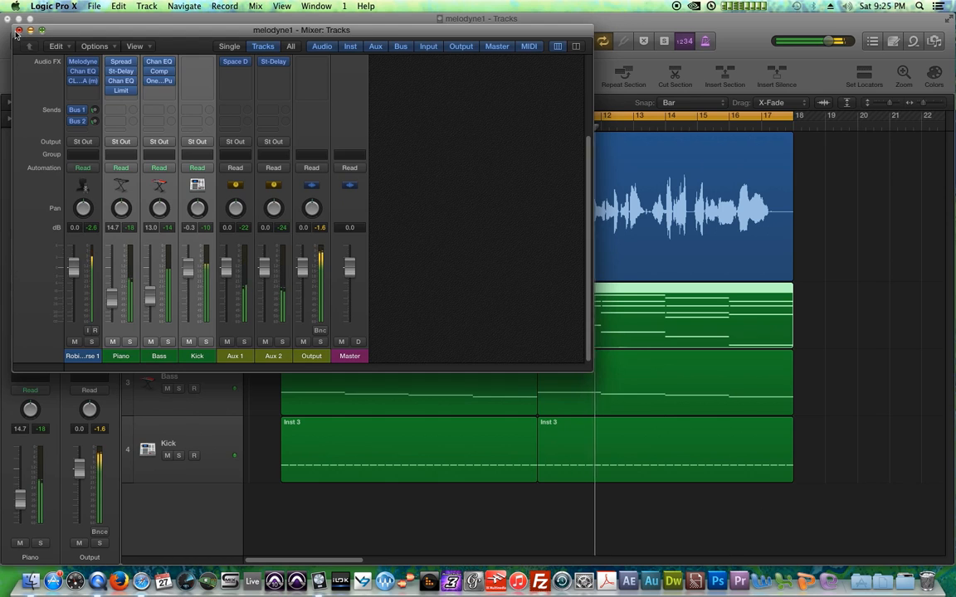
pyautogui.click(19, 30)
# Step: Rename the Piano track as Strings and stop playback
pyautogui.doubleClick(170, 309)
pyautogui.write('STrings')
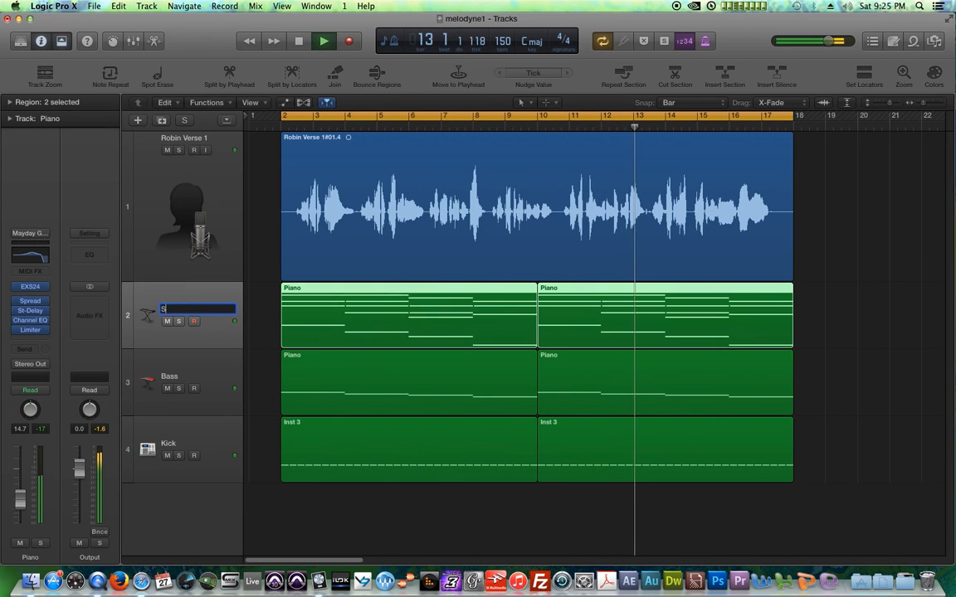
pyautogui.press('BackSpace')
pyautogui.press('BackSpace')
pyautogui.press('BackSpace')
pyautogui.press('BackSpace')
pyautogui.press('BackSpace')
pyautogui.press('BackSpace')
pyautogui.write('trings')
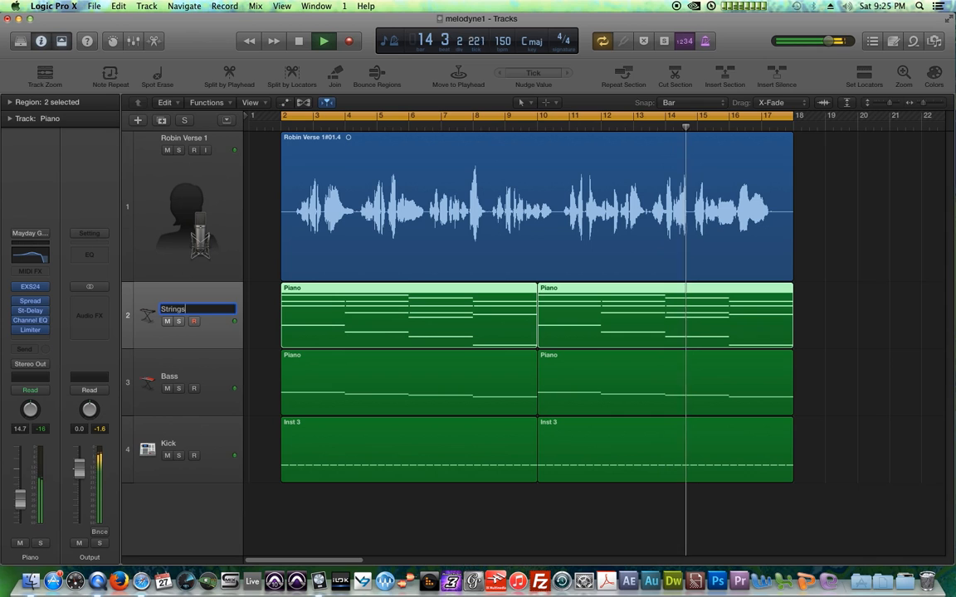
pyautogui.press('Return')
pyautogui.click(928, 309)
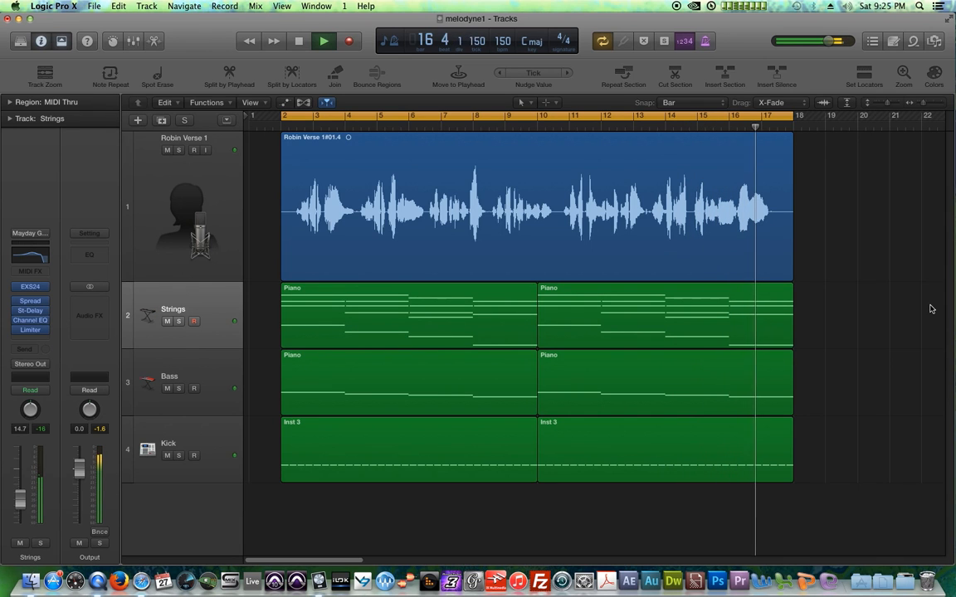
pyautogui.press('space')
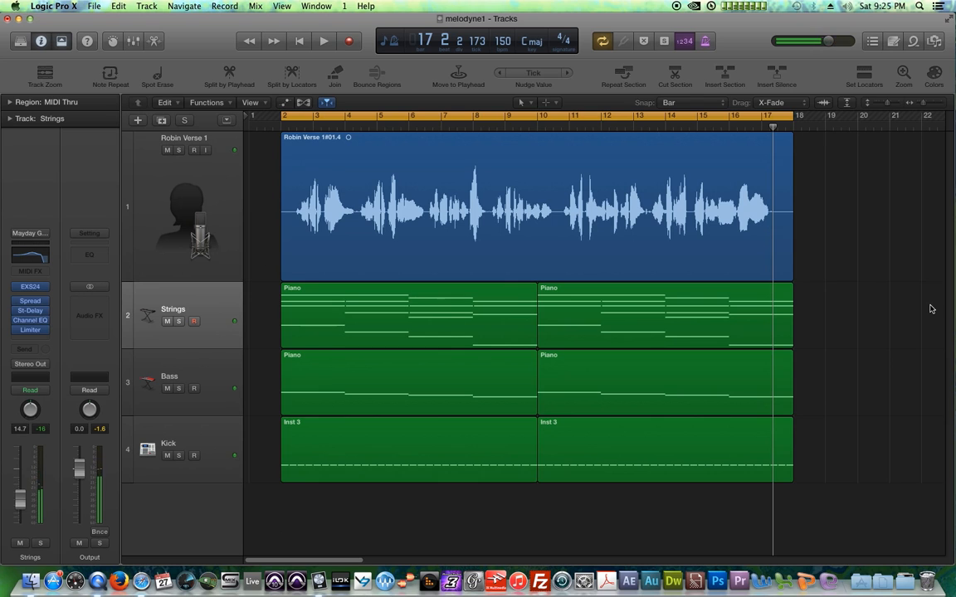
# Step: Review the verse vocal's Bus 1 and Bus 2 sends and its corrected notes around bars 16 and 17 in Melodyne
pyautogui.click(298, 210)
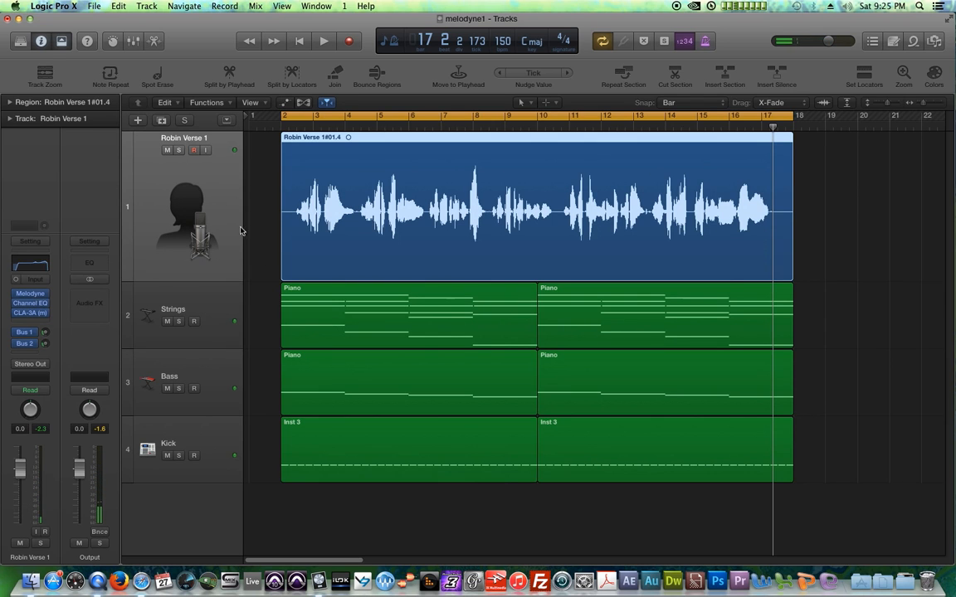
pyautogui.click(30, 334)
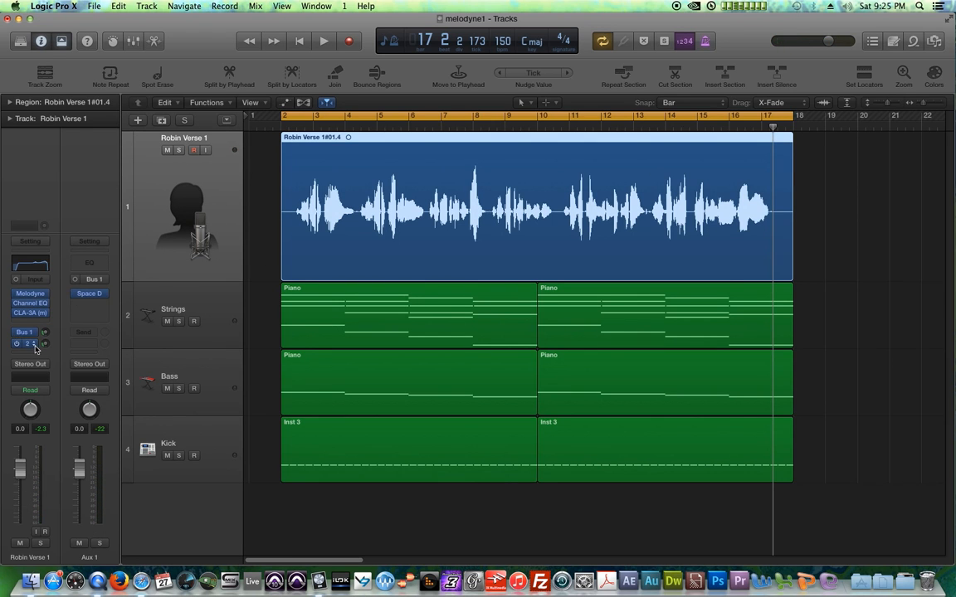
pyautogui.click(28, 345)
pyautogui.click(838, 224)
pyautogui.click(726, 212)
pyautogui.click(31, 295)
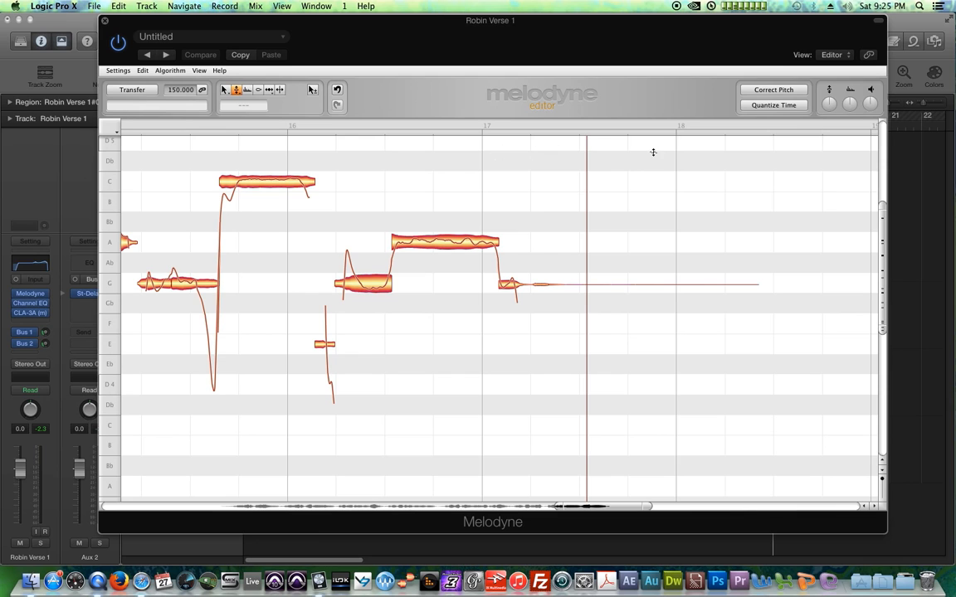
pyautogui.click(226, 91)
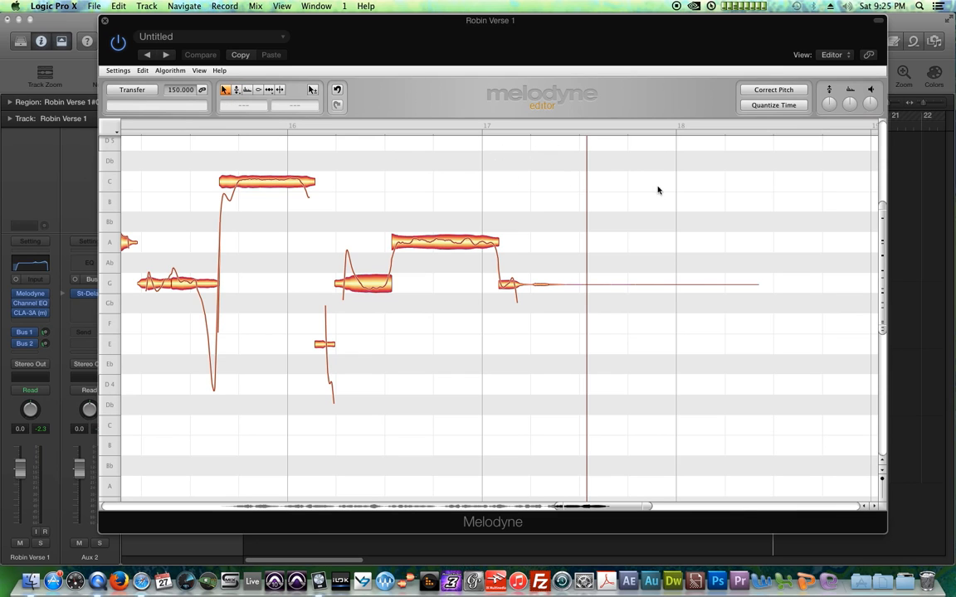
pyautogui.moveTo(661, 188); pyautogui.dragTo(351, 368)
pyautogui.click(411, 398)
pyautogui.moveTo(643, 162); pyautogui.dragTo(232, 397)
pyautogui.click(187, 196)
pyautogui.click(105, 21)
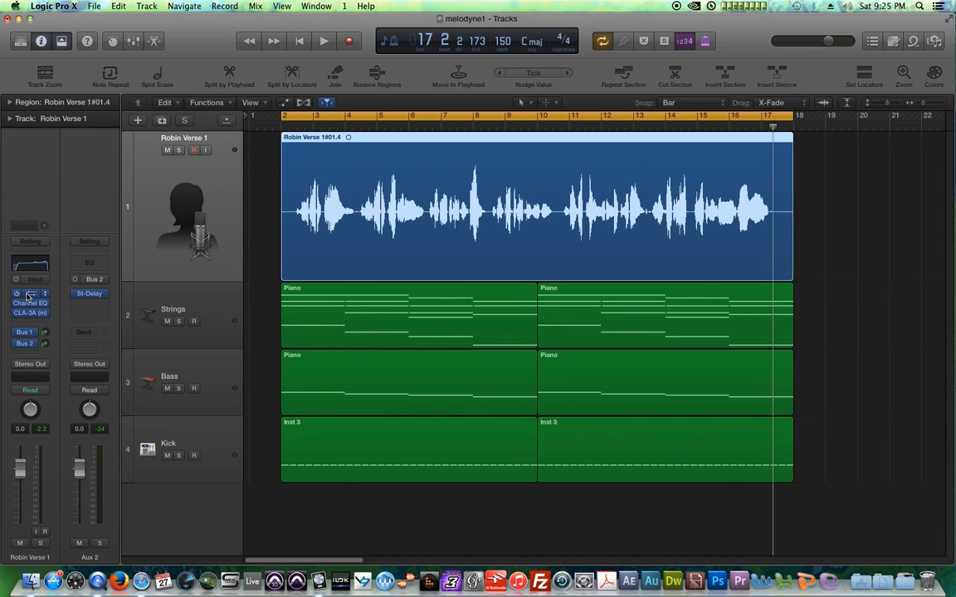
# Step: With cycle, EQ, CLA-3A and sends off, bounce the vocal region in place to a new track named for the singer's verse, muting the source
pyautogui.press('c')
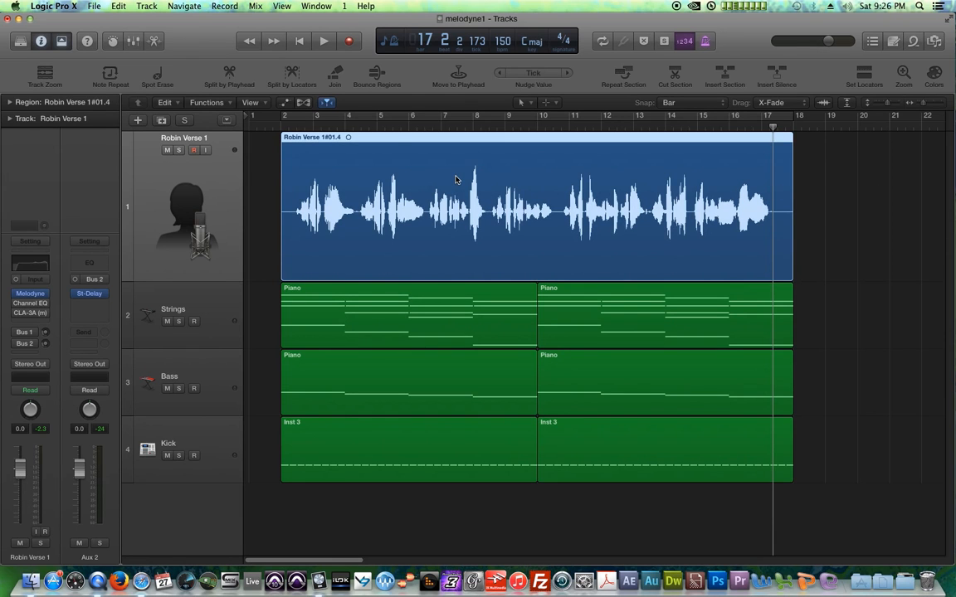
pyautogui.hotkey('ctrl', 'b')
pyautogui.write('Robin Verse')
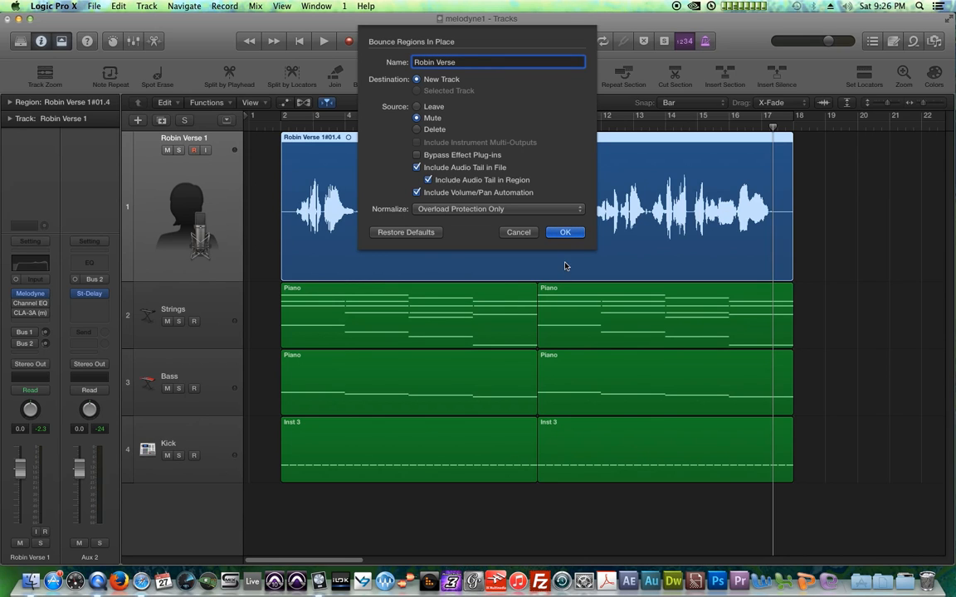
pyautogui.click(562, 237)
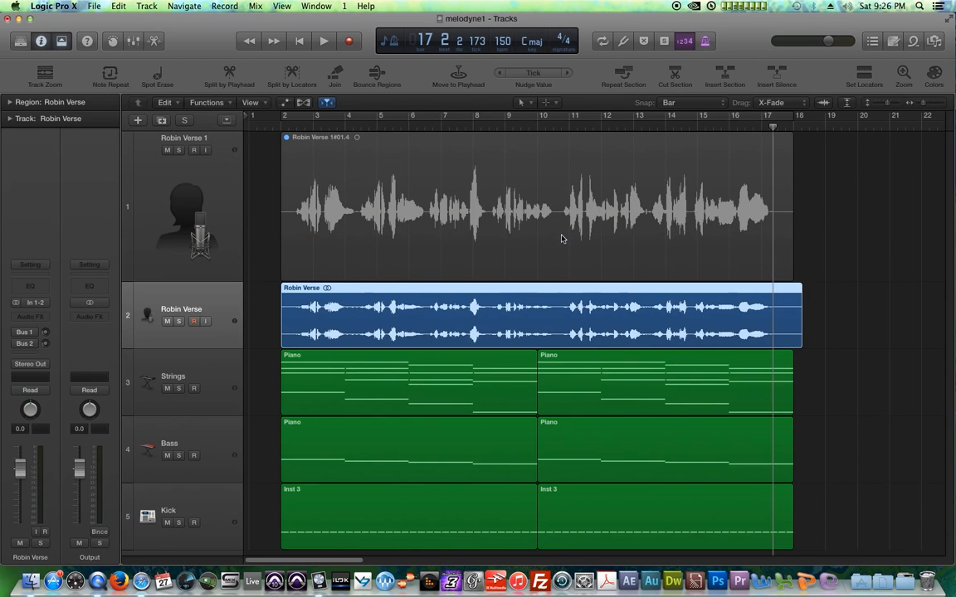
# Step: Enlarge the height of the bounced vocal track and compare it with the original vocal track
pyautogui.moveTo(135, 346); pyautogui.dragTo(139, 400)
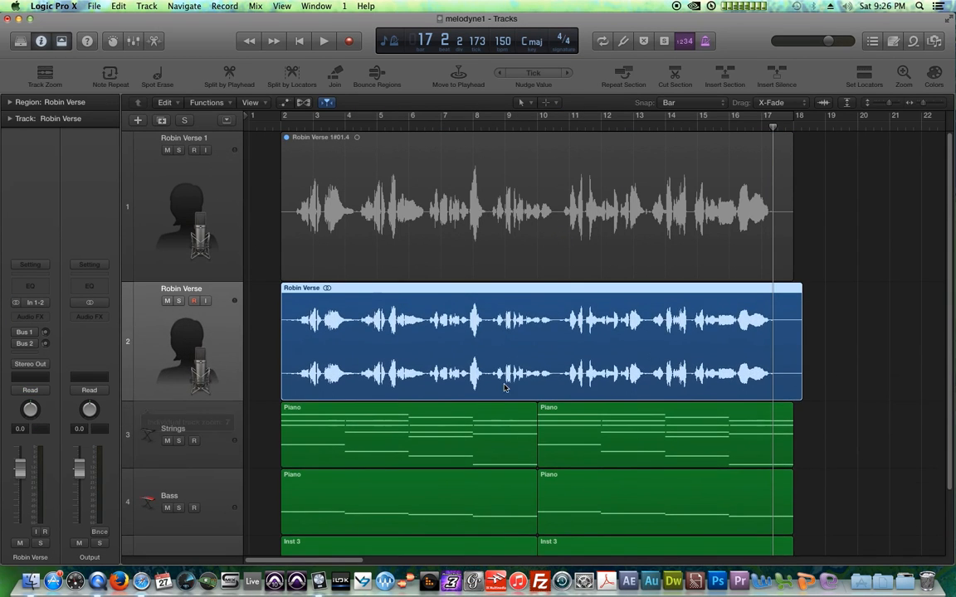
pyautogui.click(205, 220)
pyautogui.click(350, 354)
pyautogui.click(475, 246)
pyautogui.click(862, 232)
# Step: In the mixer, move the Channel EQ and CLA-3A from the original vocal to the bounced vocal, with its Bus 1 and Bus 2 sends active
pyautogui.press('super+2')
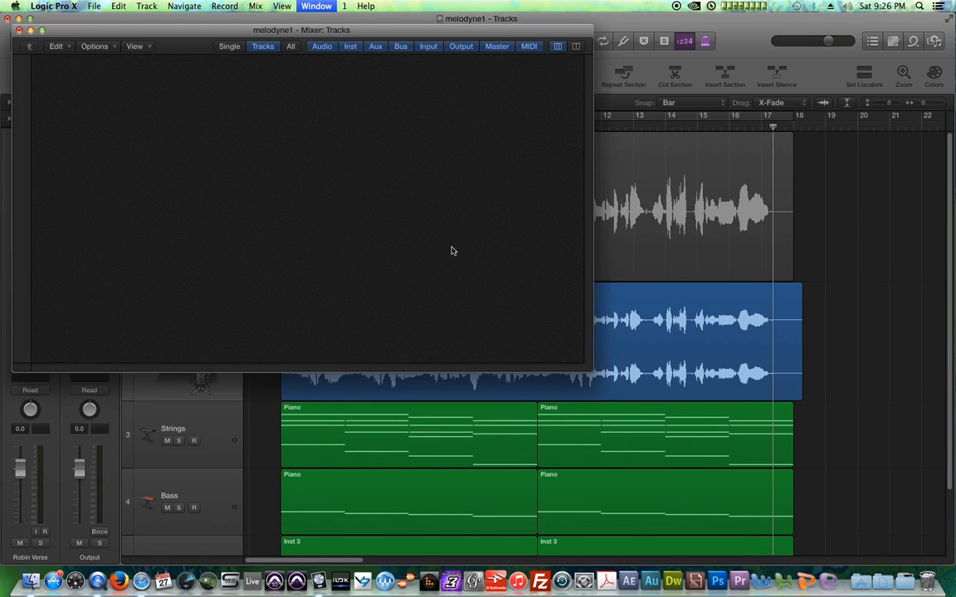
pyautogui.scroll(3, 94, 142)
pyautogui.moveTo(82, 169); pyautogui.dragTo(121, 176)
pyautogui.moveTo(72, 161)
pyautogui.moveTo(110, 205); pyautogui.dragTo(113, 221)
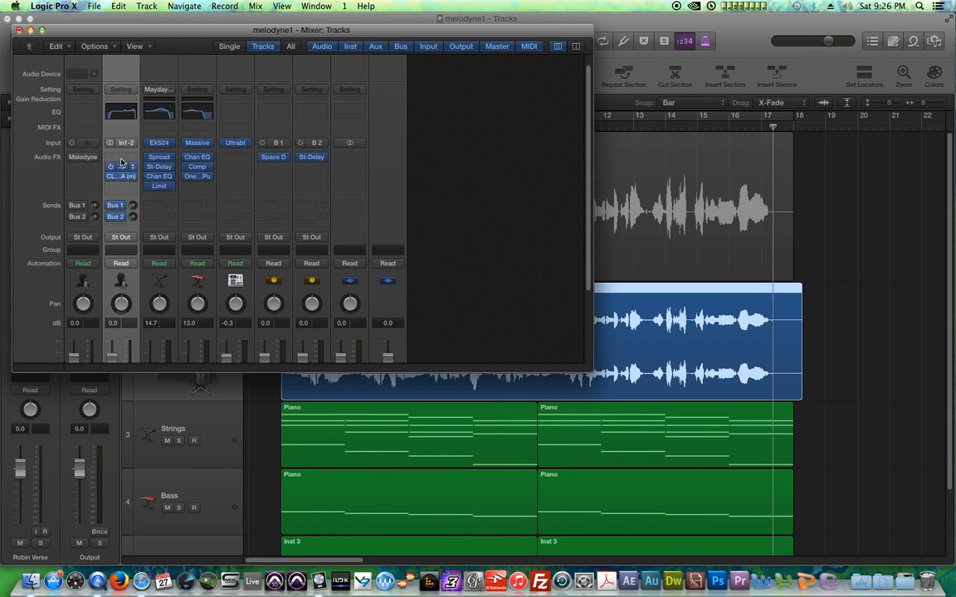
pyautogui.click(19, 31)
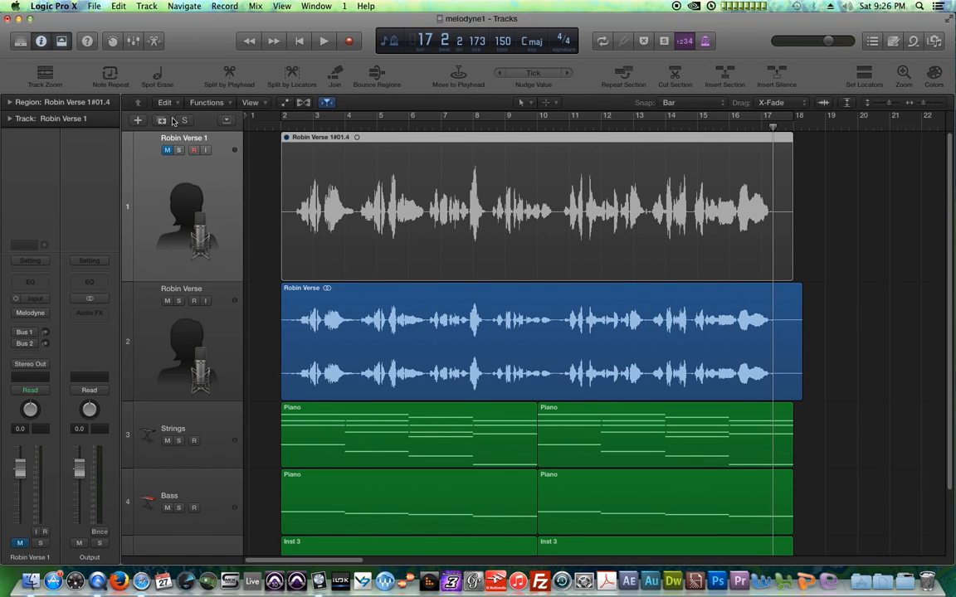
# Step: Mute and hide the original vocal track, leaving the bounced vocal in the arrangement
pyautogui.press('h')
pyautogui.press('h')
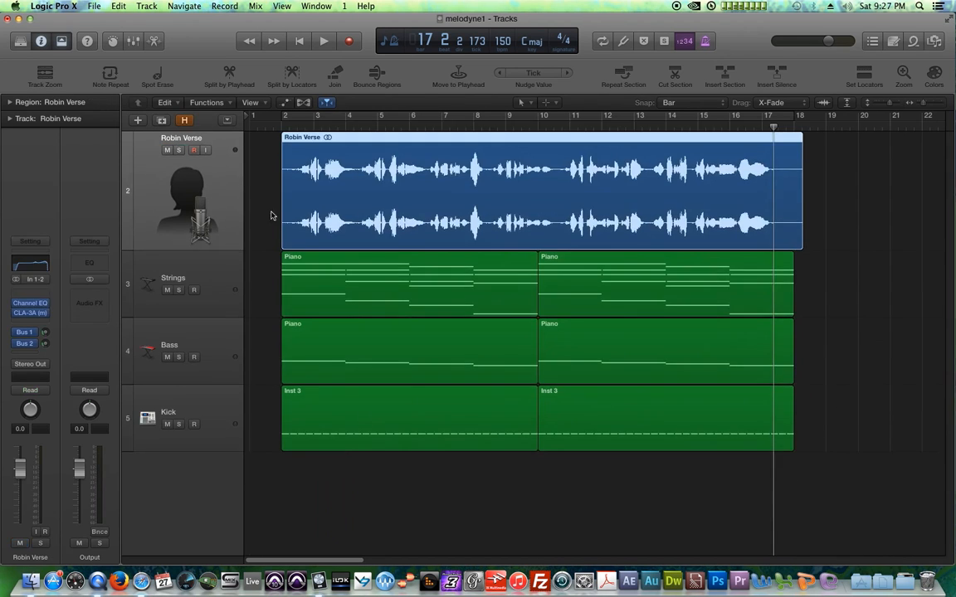
pyautogui.click(869, 235)
# Step: Play the arrangement from bar 2 to the end of the verse, checking the bounced vocal with its Bus 1 and Bus 2 sends
pyautogui.click(276, 126)
pyautogui.click(480, 195)
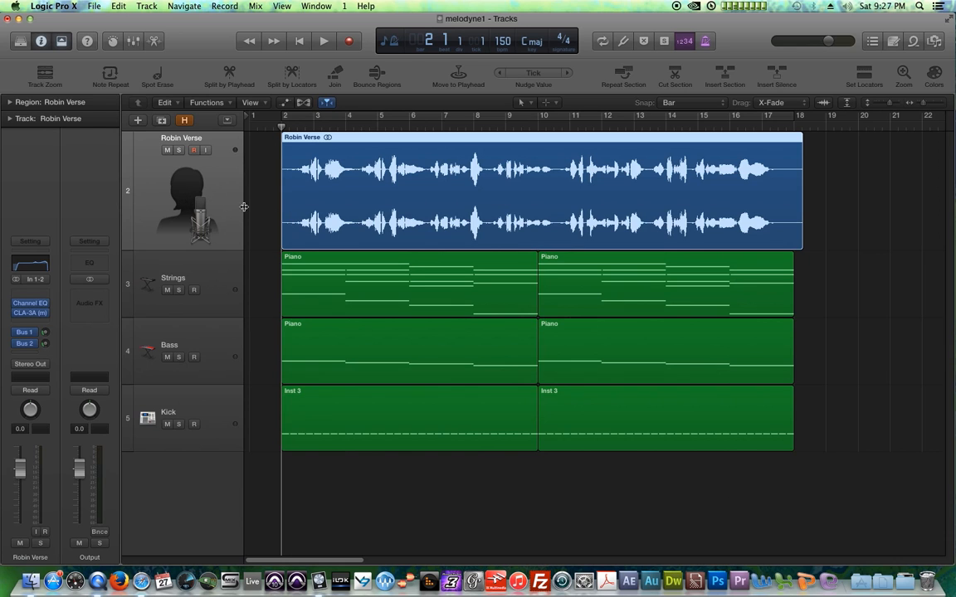
pyautogui.press('space')
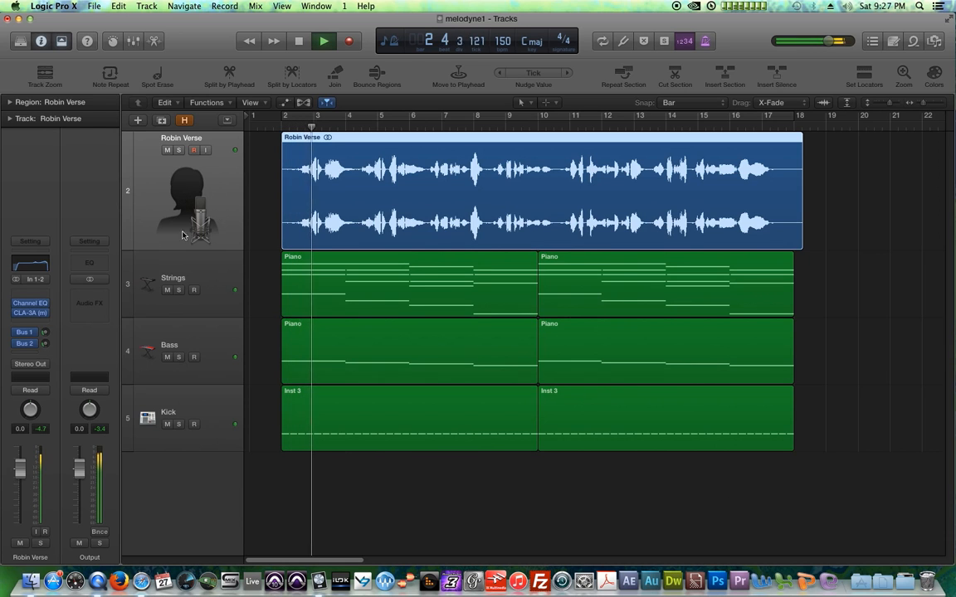
pyautogui.click(24, 333)
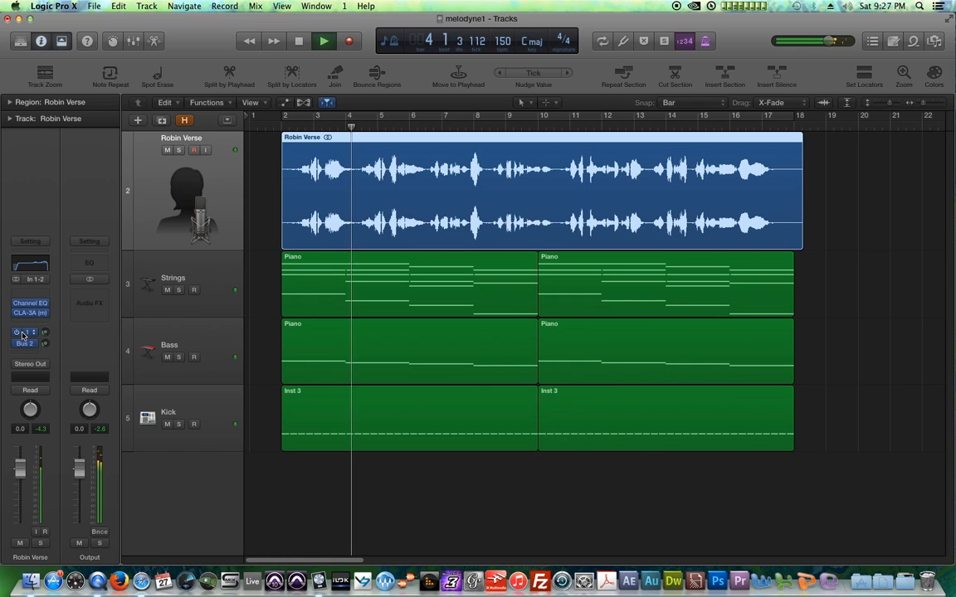
pyautogui.click(45, 343)
pyautogui.click(45, 332)
pyautogui.click(273, 187)
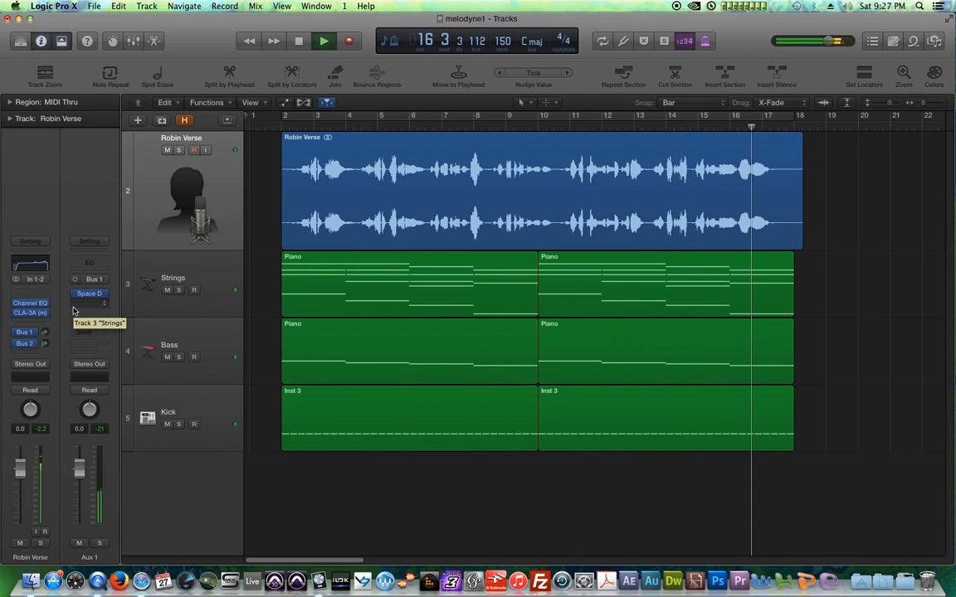
pyautogui.press('space')
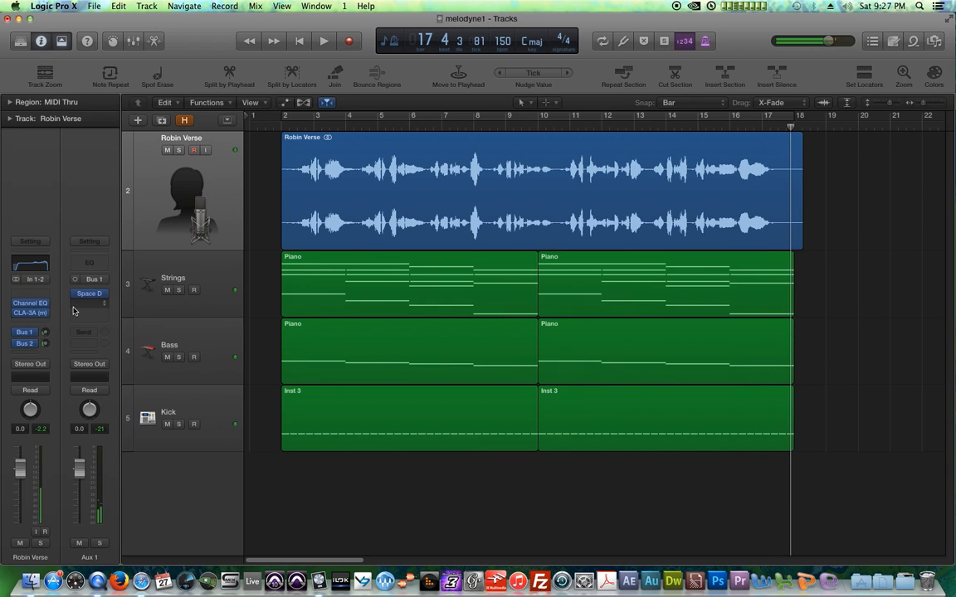